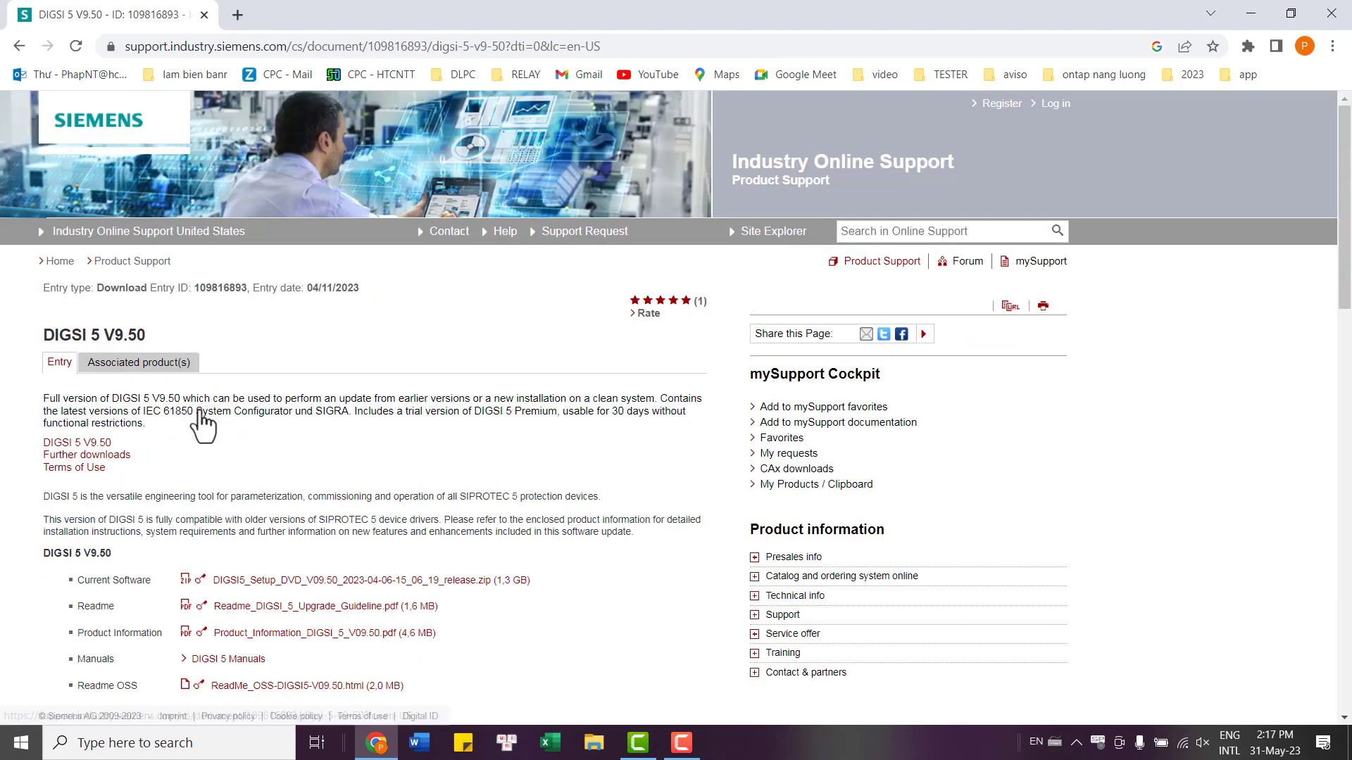
pyautogui.scroll(-3, 373, 437)
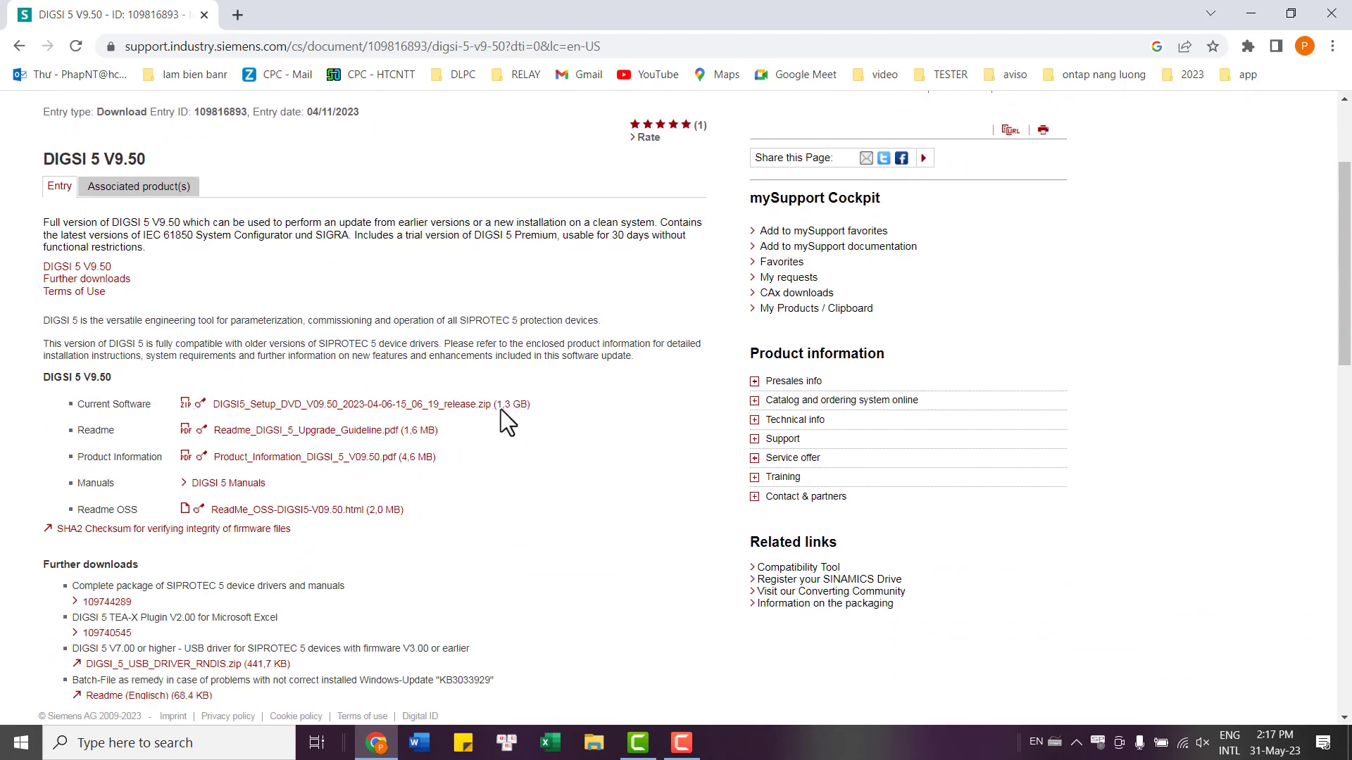
pyautogui.click(368, 405)
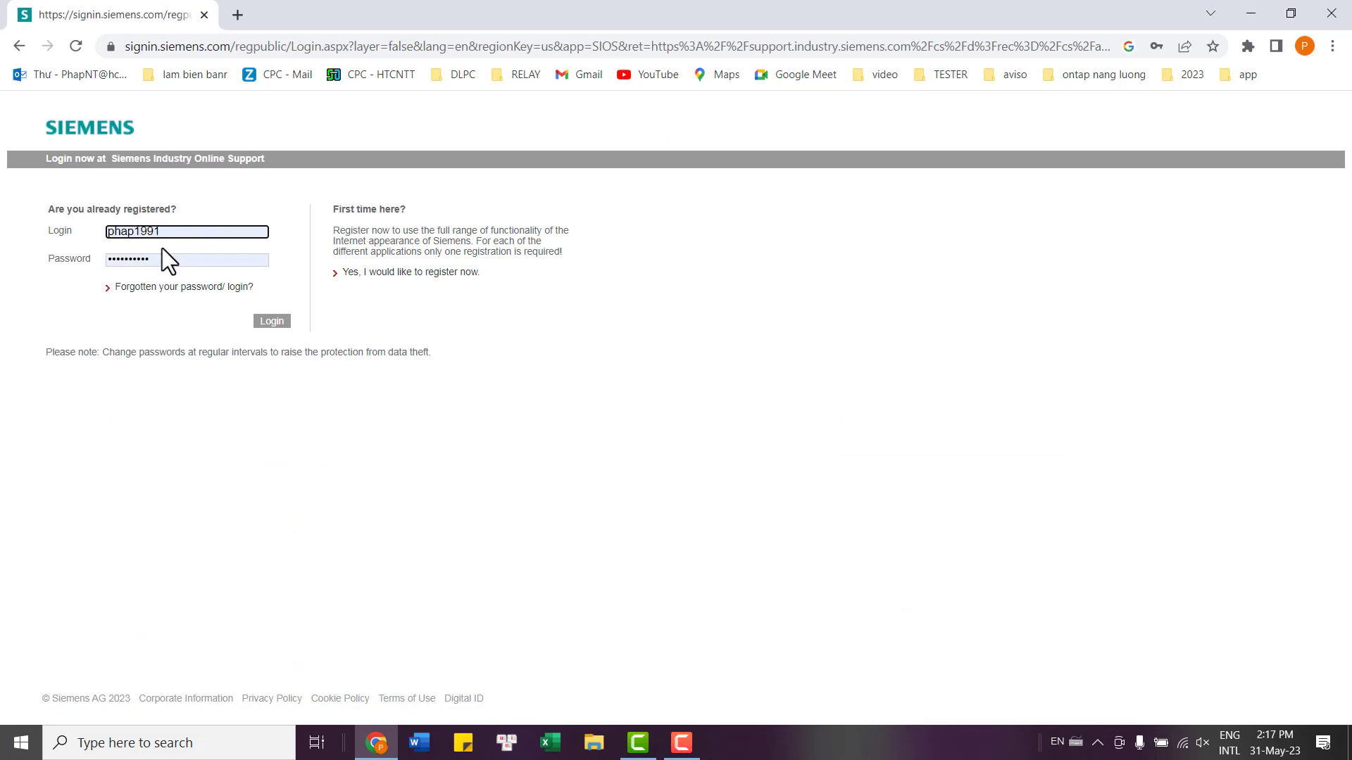
pyautogui.click(272, 323)
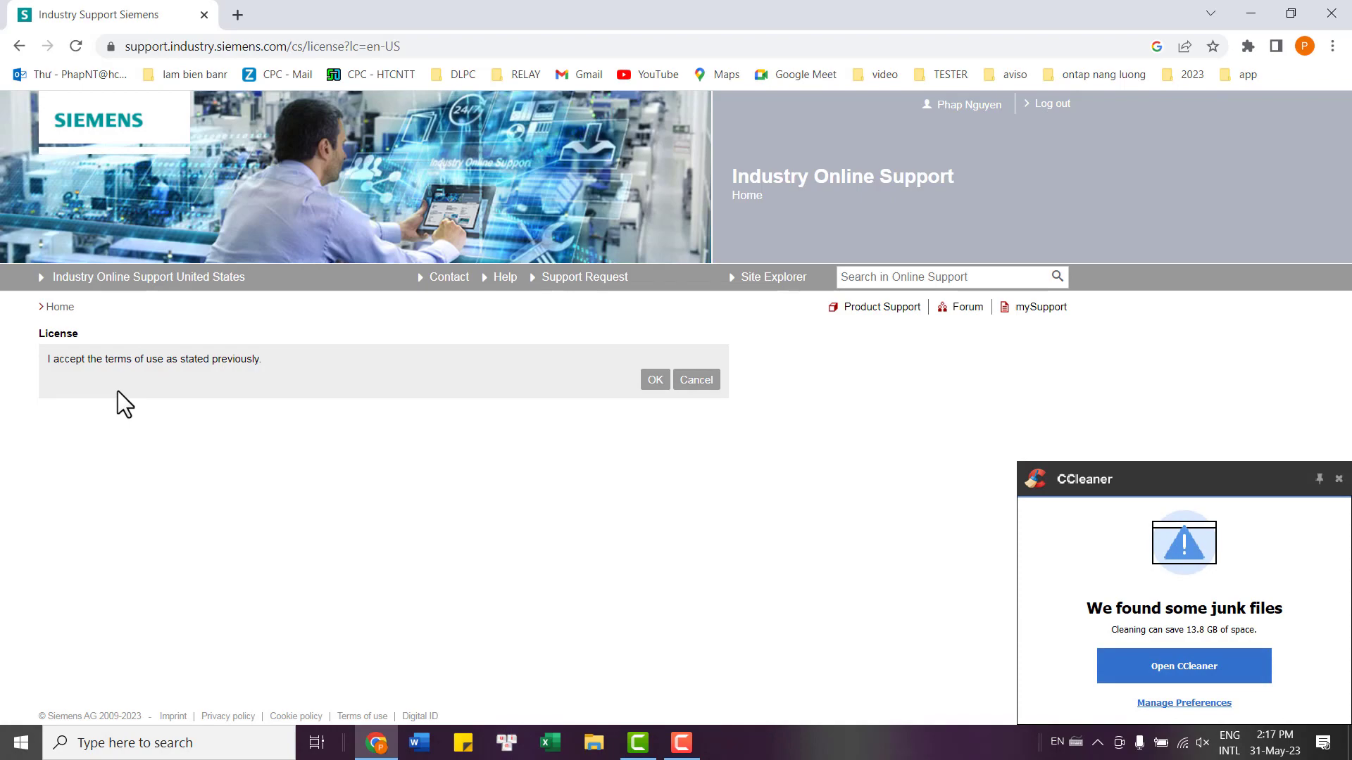
pyautogui.click(655, 383)
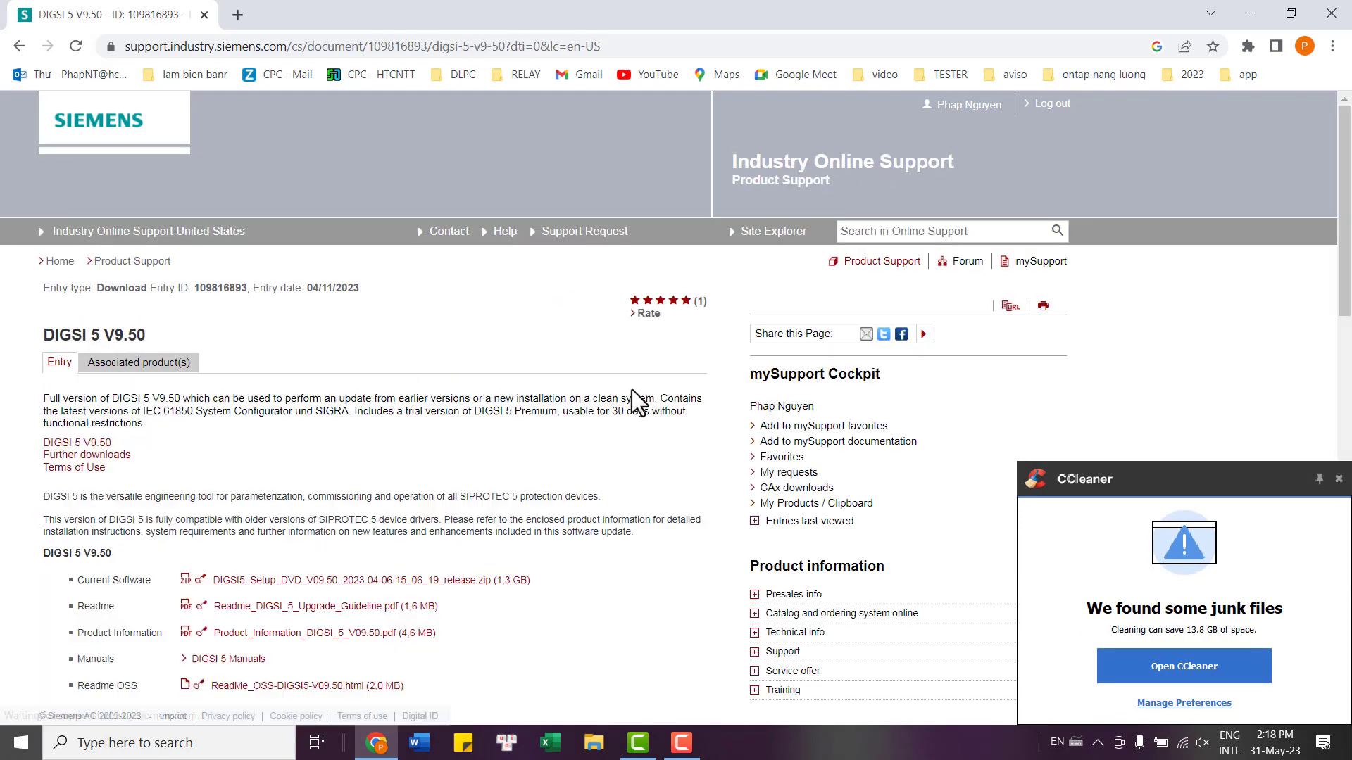
pyautogui.scroll(-3, 282, 620)
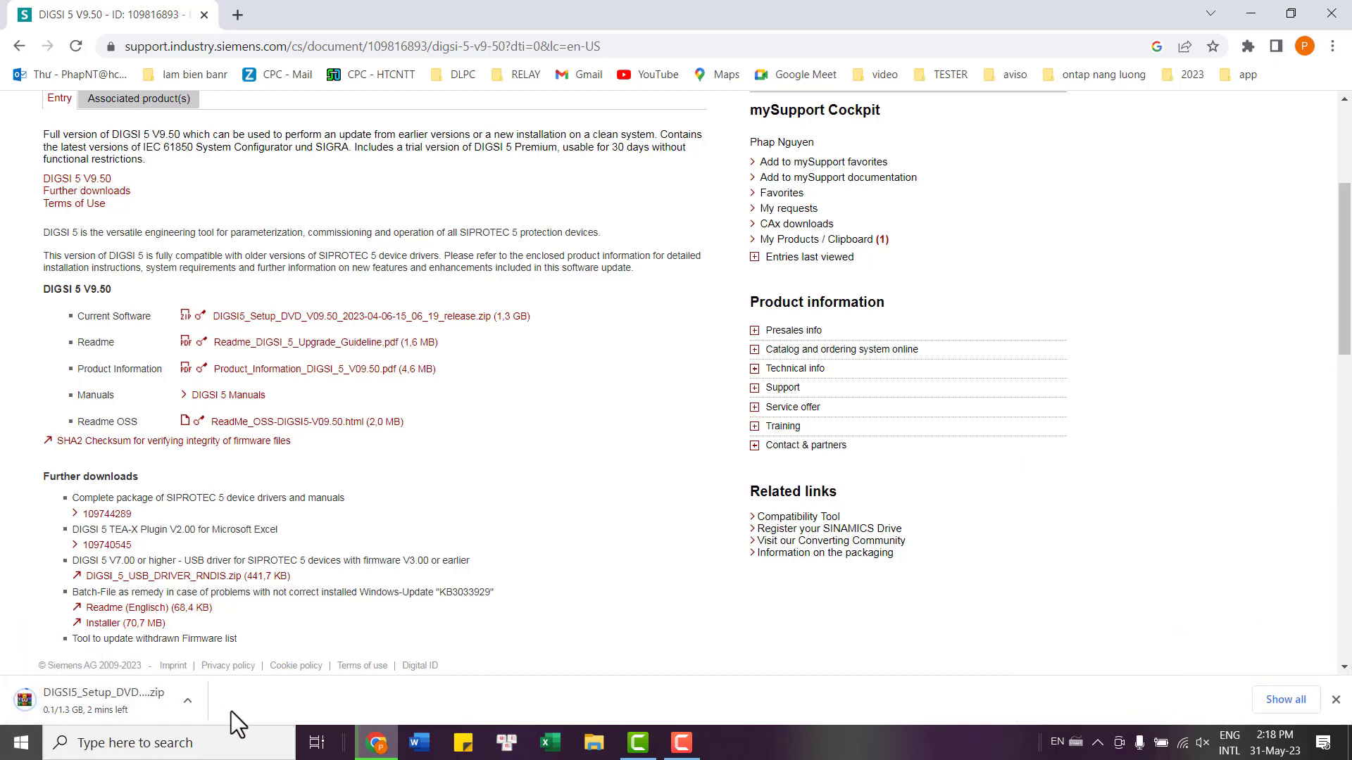
# - Run Setup.exe from the DIGSI5_Setup_DVD_V09.50 folder on the desktop, choose English as setup language and accept the upgrade notice
pyautogui.press('super+d')
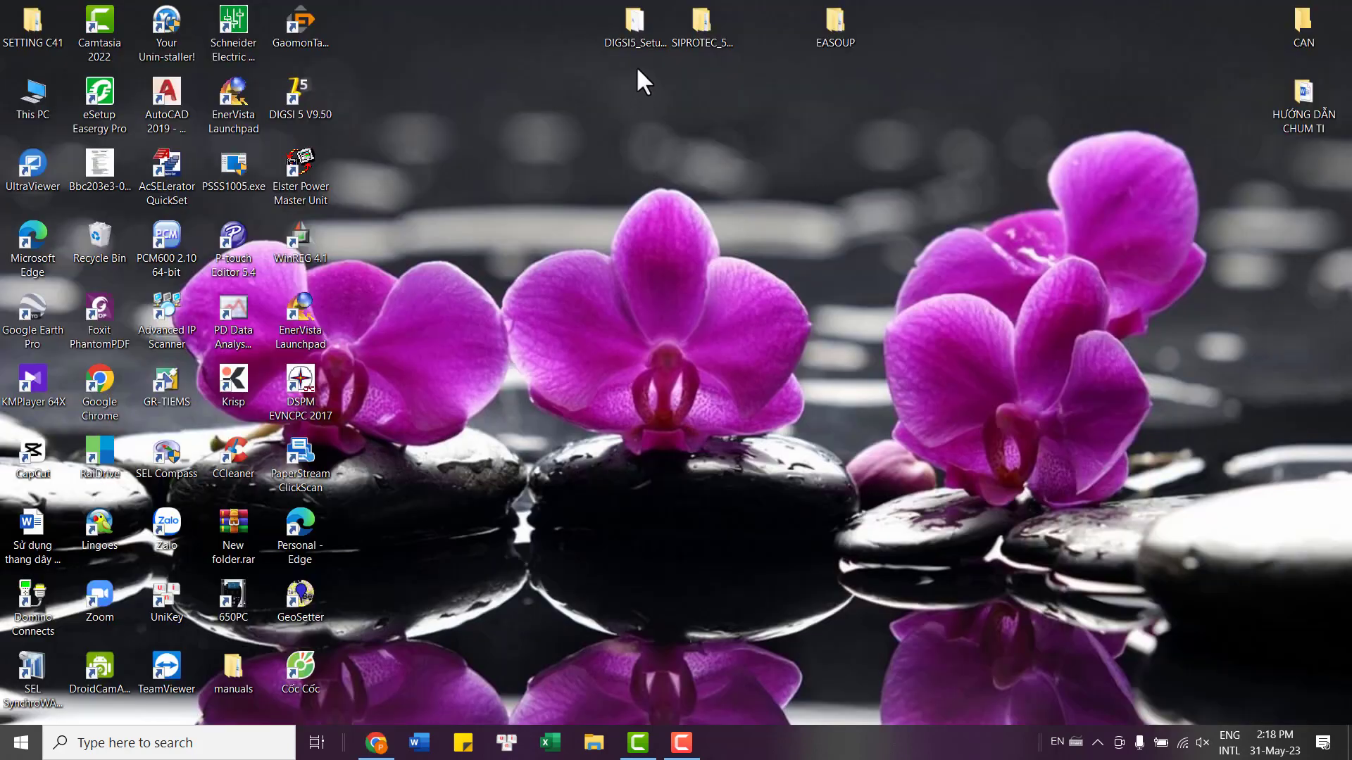
pyautogui.doubleClick(626, 31)
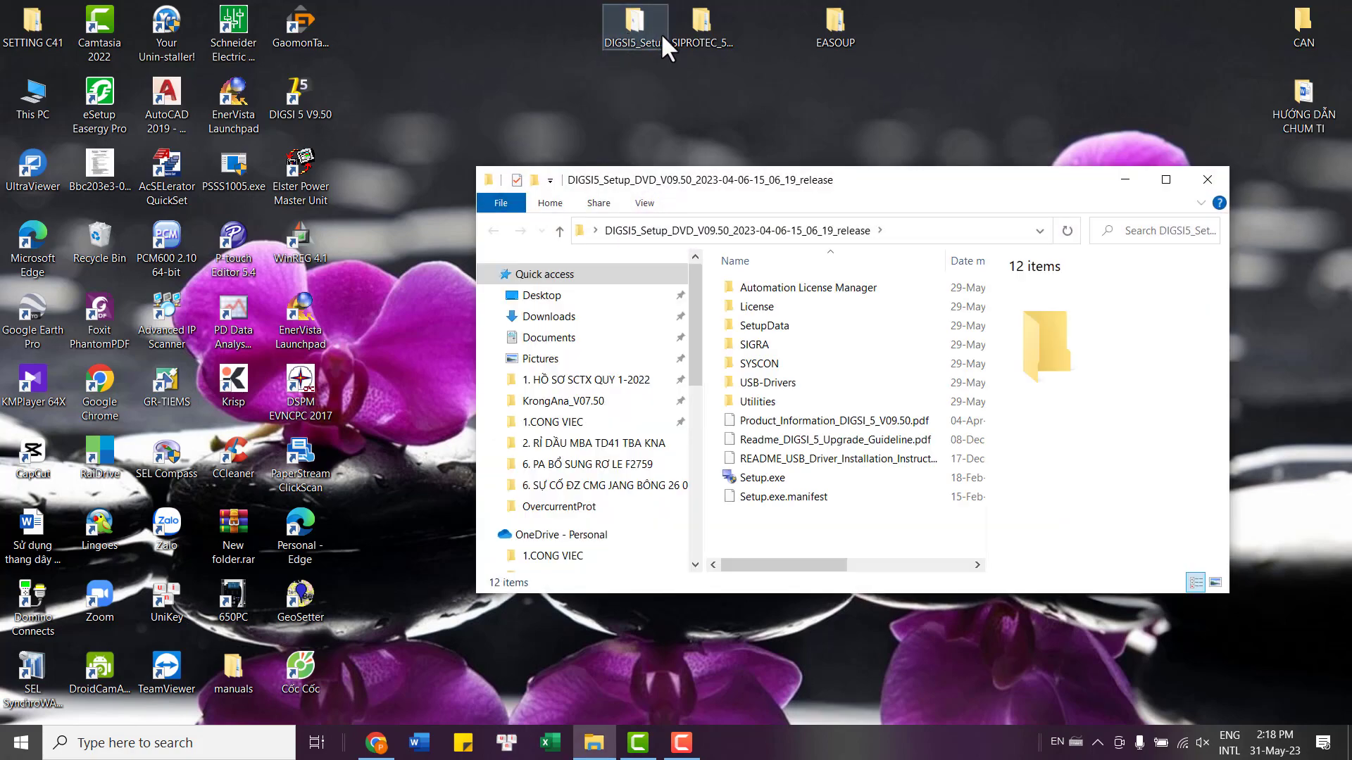
pyautogui.click(1166, 181)
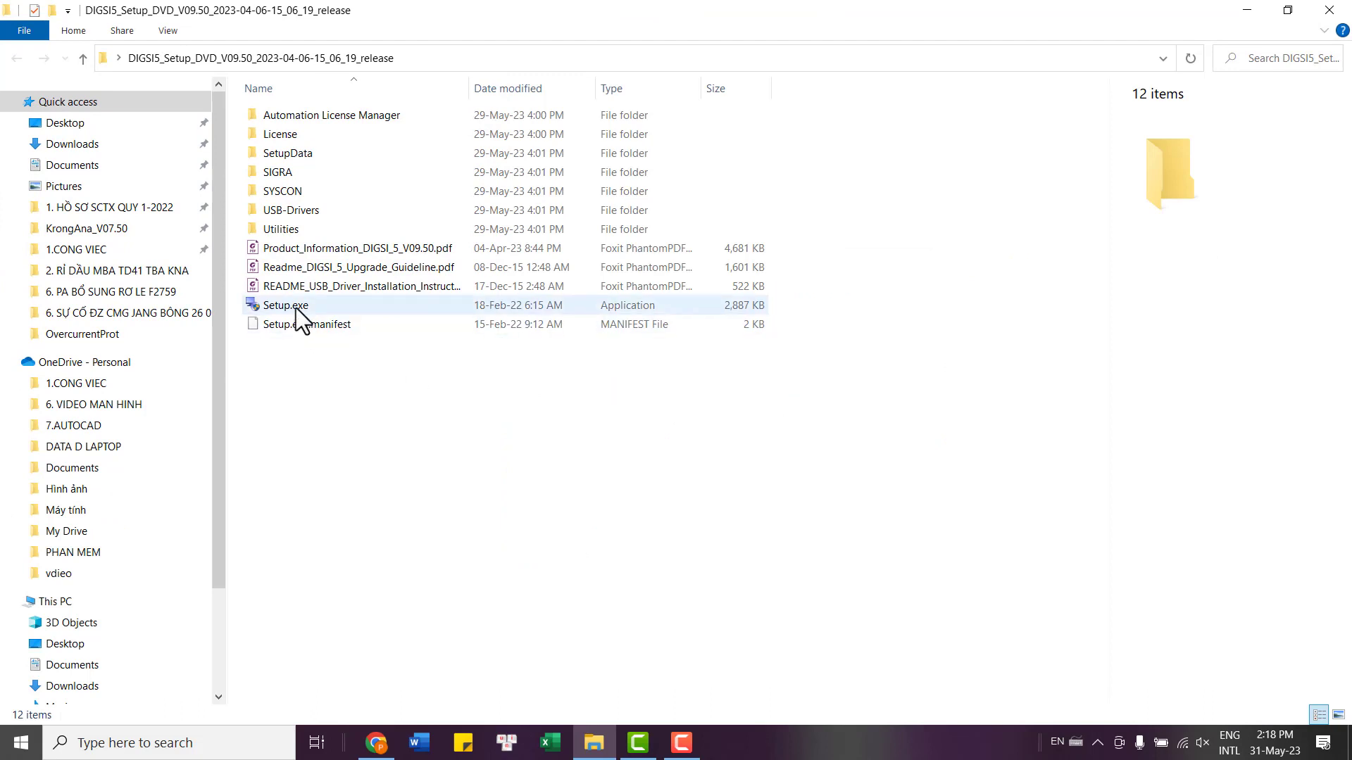
pyautogui.doubleClick(295, 308)
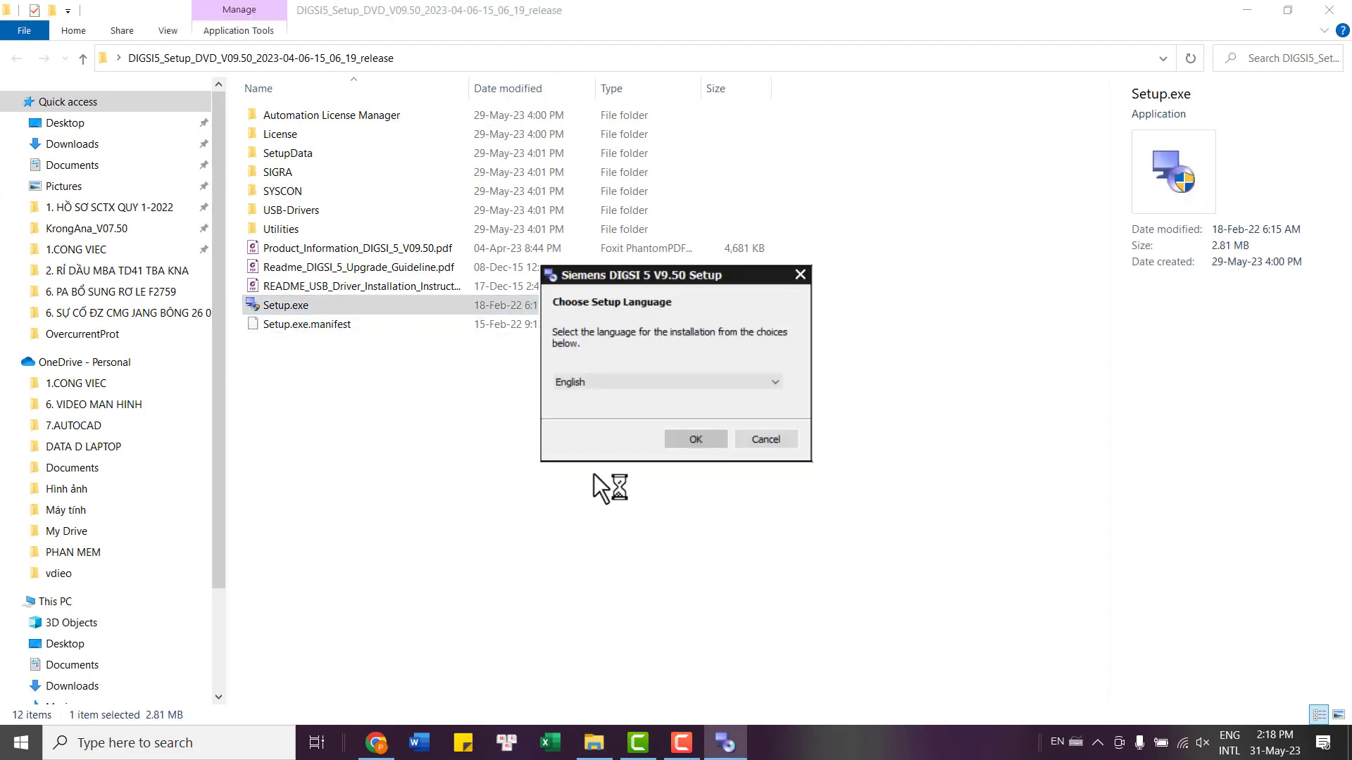
pyautogui.click(690, 436)
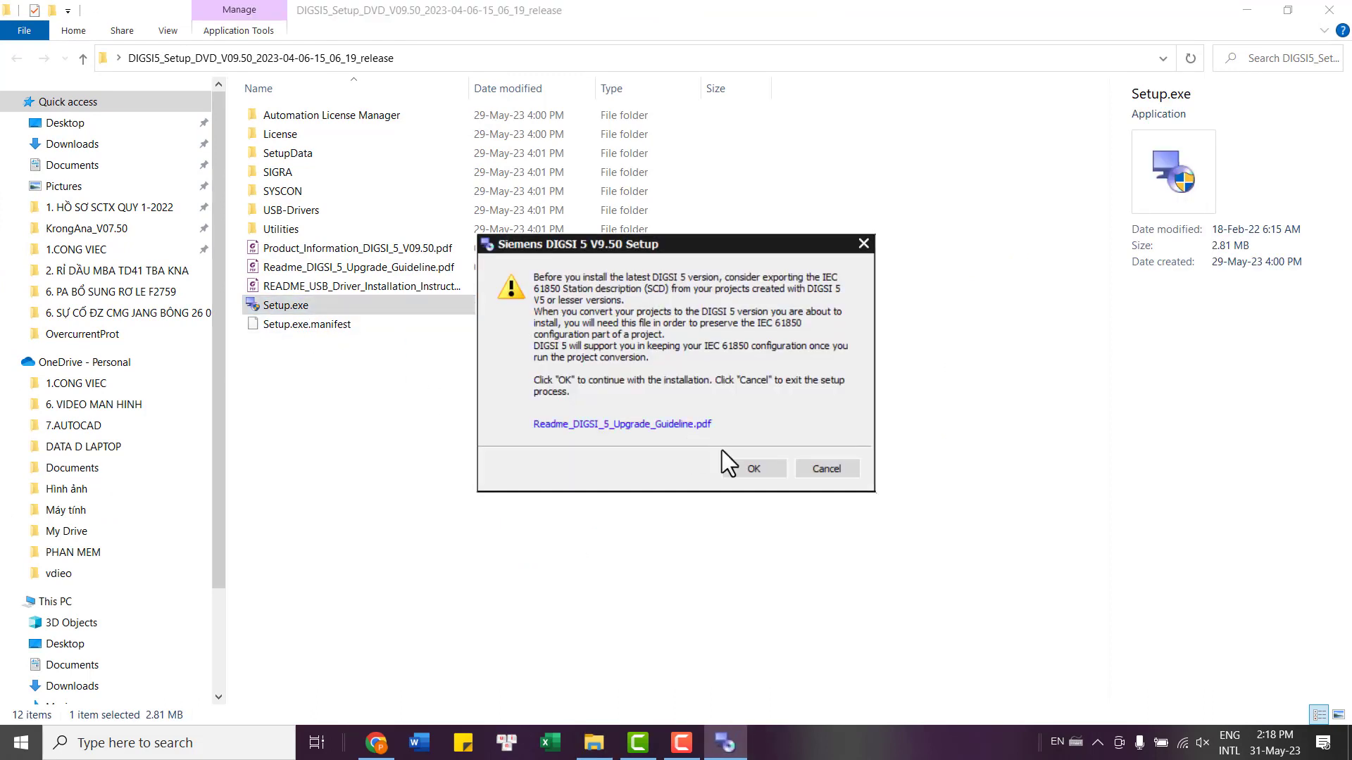
pyautogui.click(753, 470)
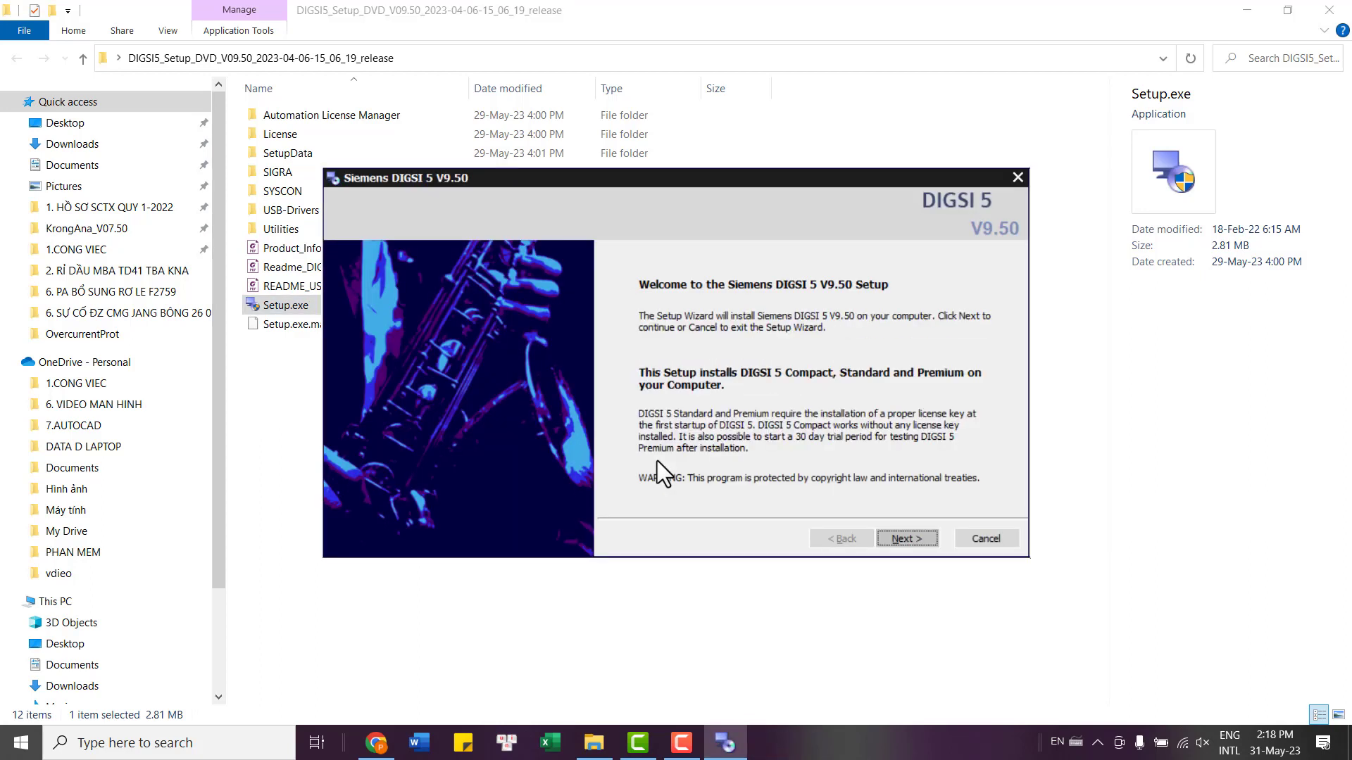
# - Install DIGSI 5 V9.50 with the Complete setup type, the default destination folder and C:\DeviceDrivers\ for driver import and backup
pyautogui.click(901, 539)
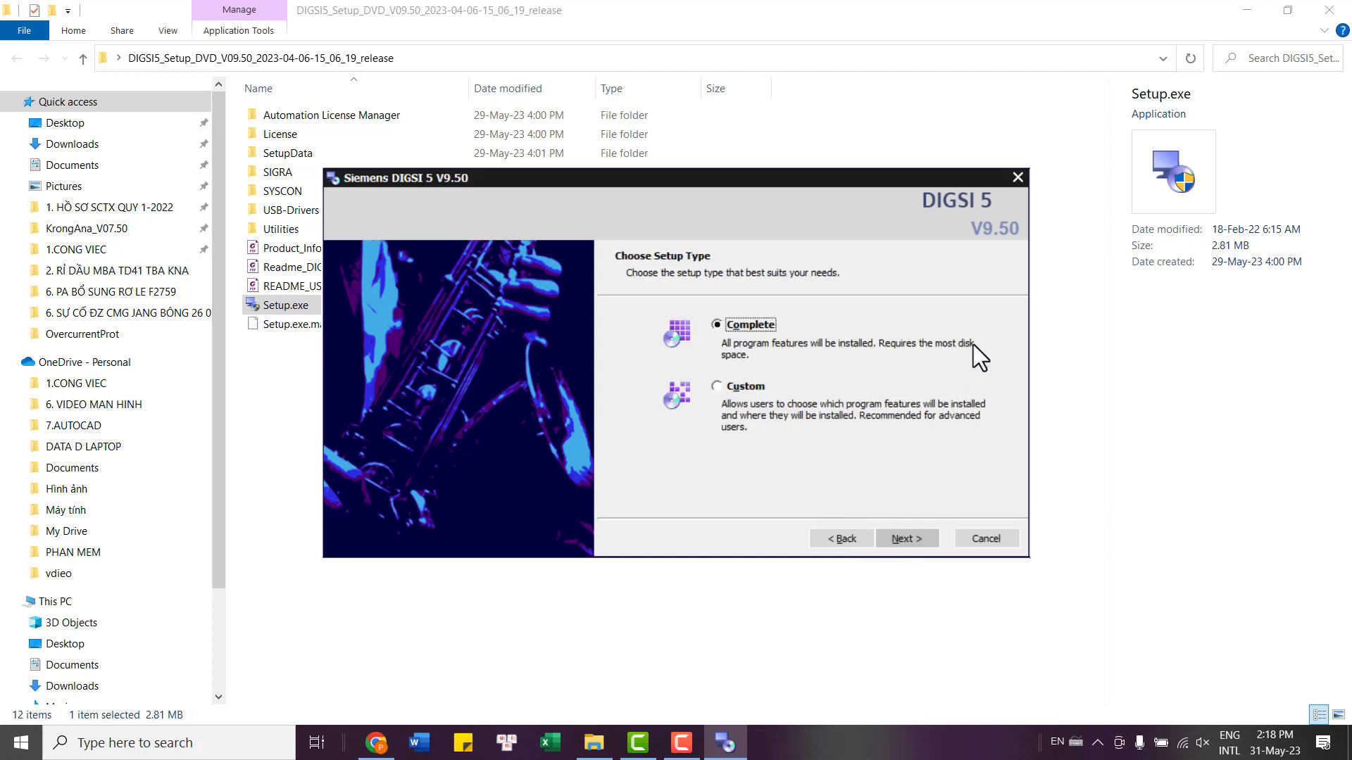
pyautogui.click(907, 541)
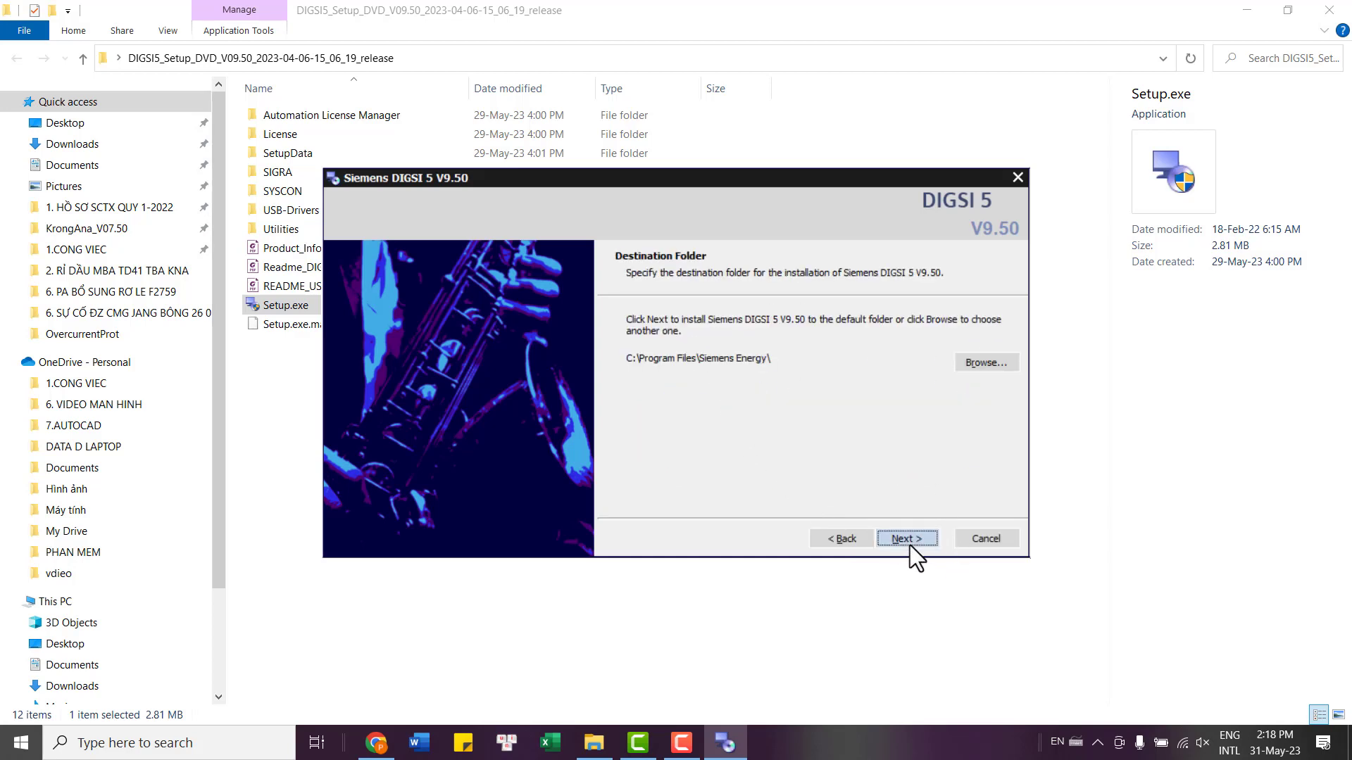
pyautogui.click(907, 537)
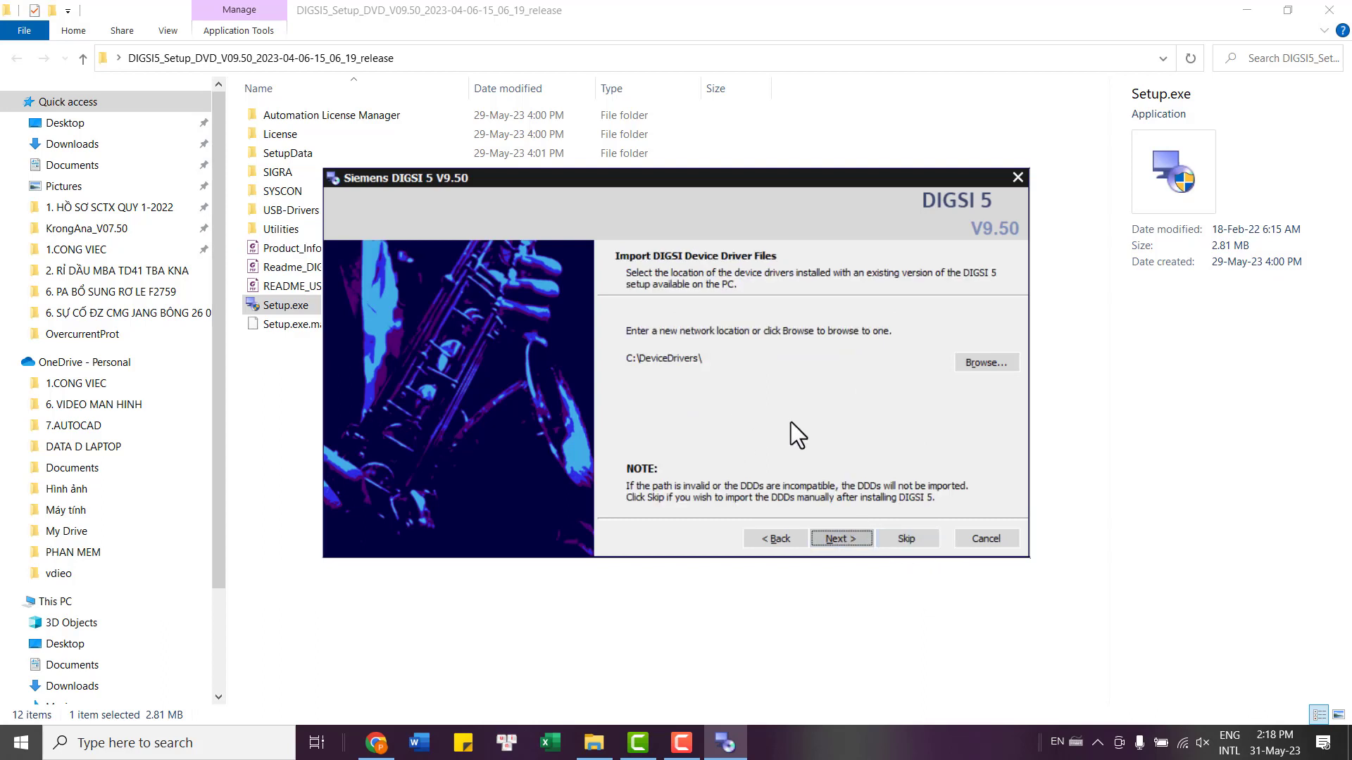
pyautogui.click(840, 539)
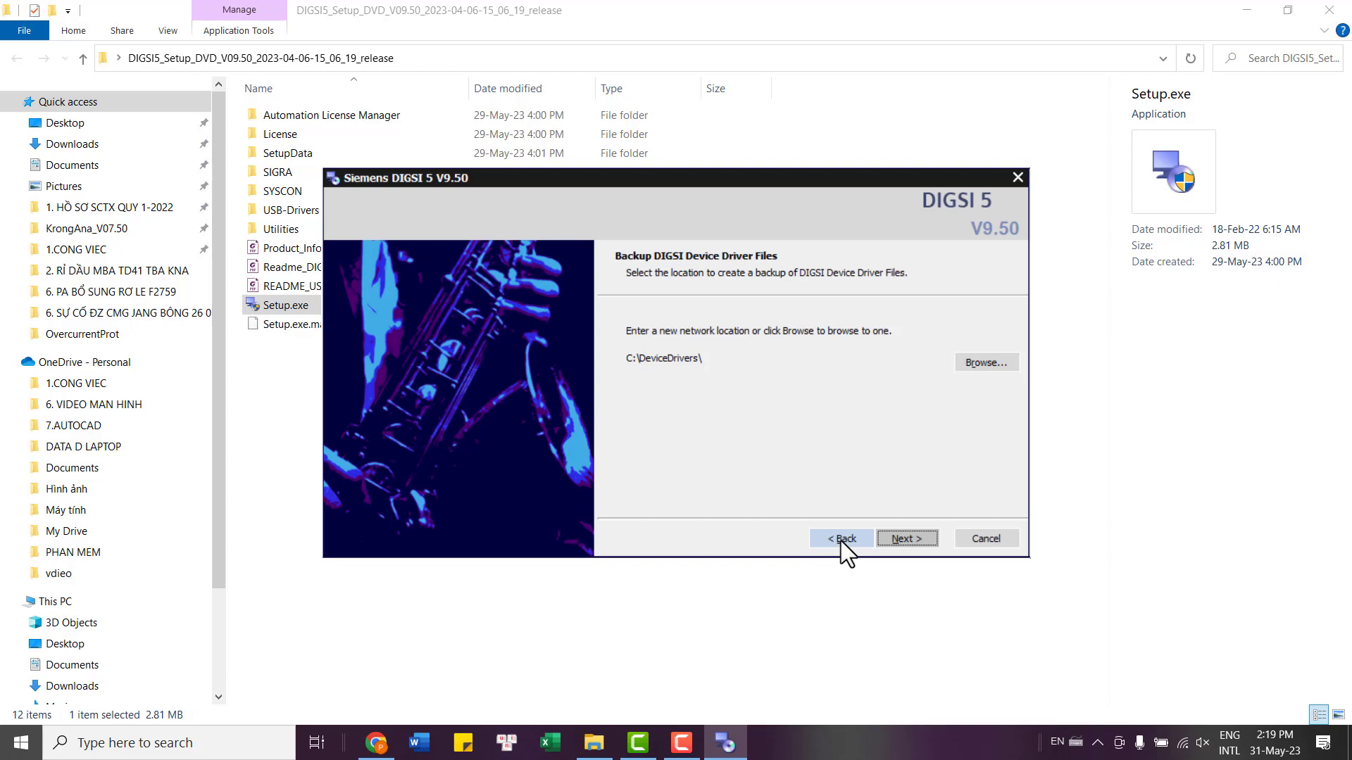
pyautogui.click(915, 539)
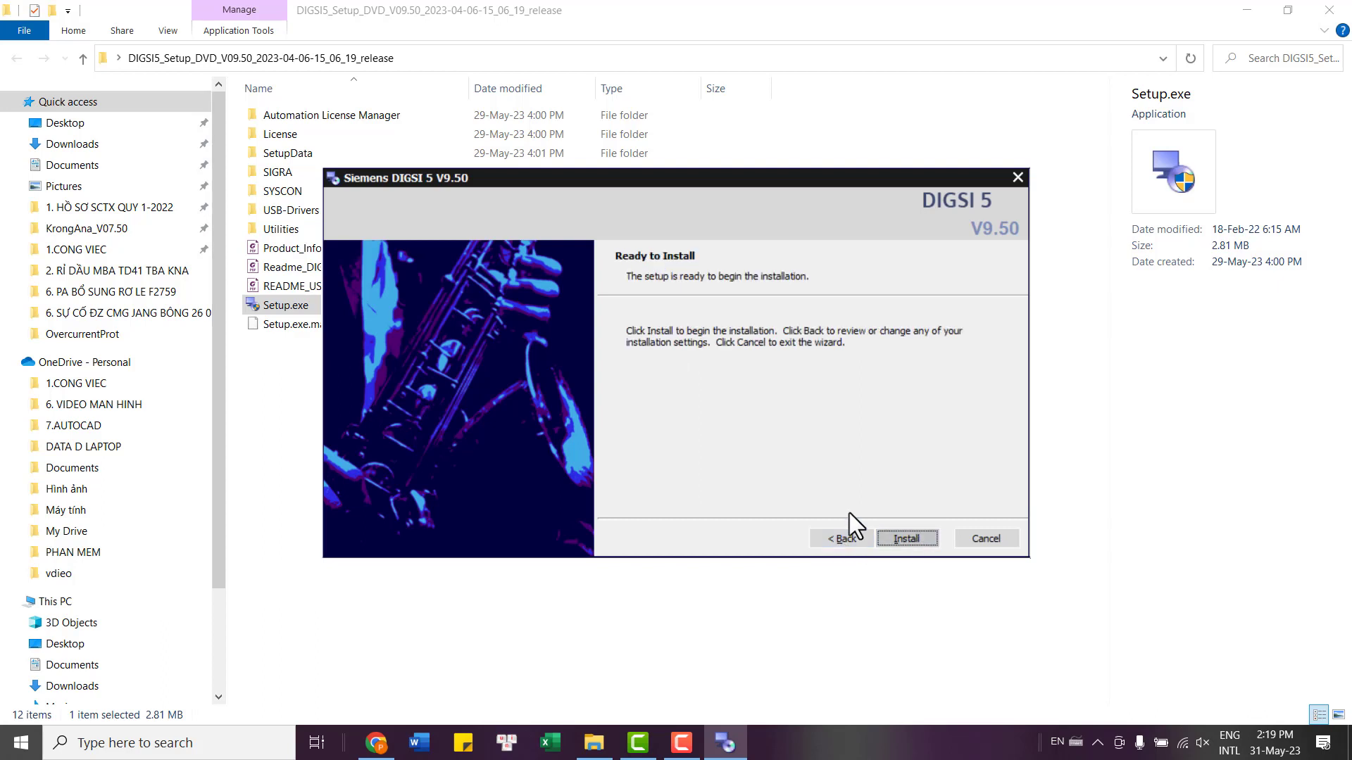
pyautogui.click(908, 539)
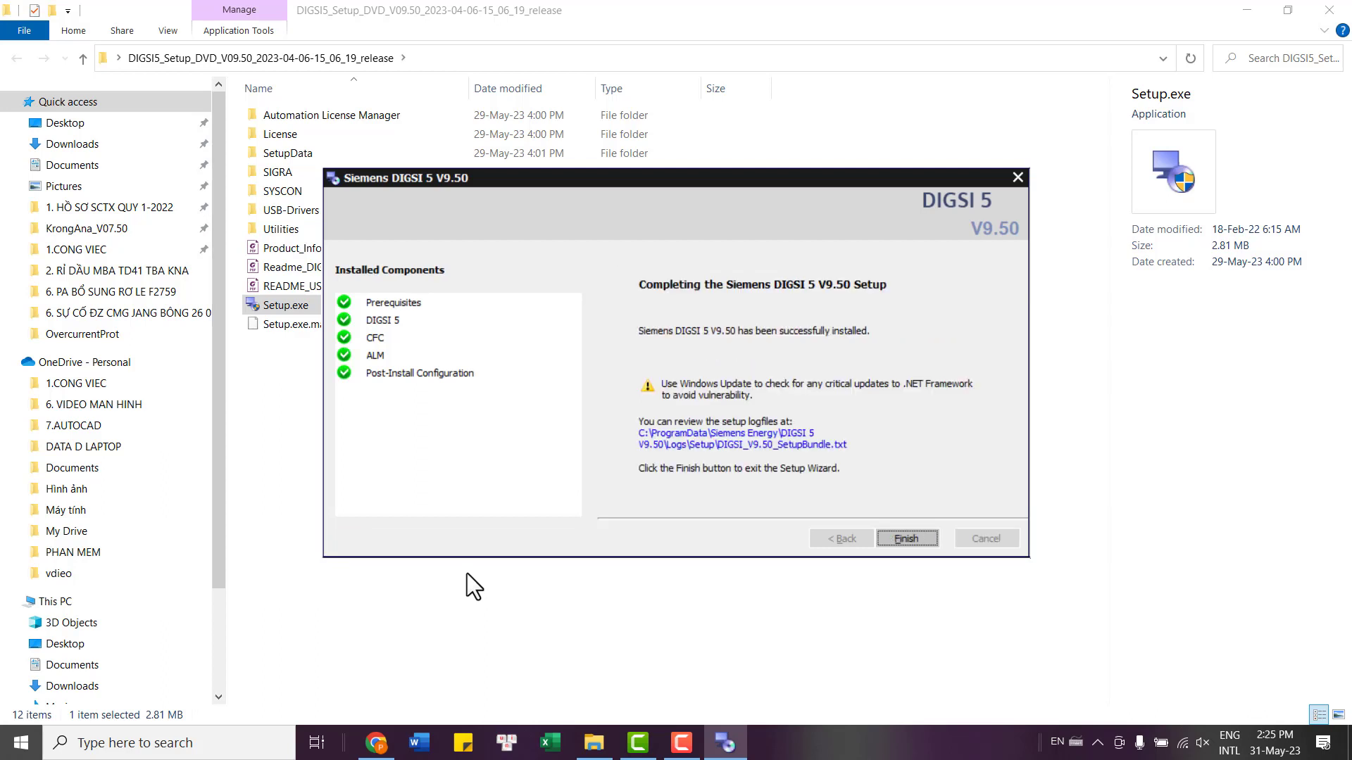
# - Finish the DIGSI 5 setup wizard, postpone the system restart and close the setup folder
pyautogui.click(910, 541)
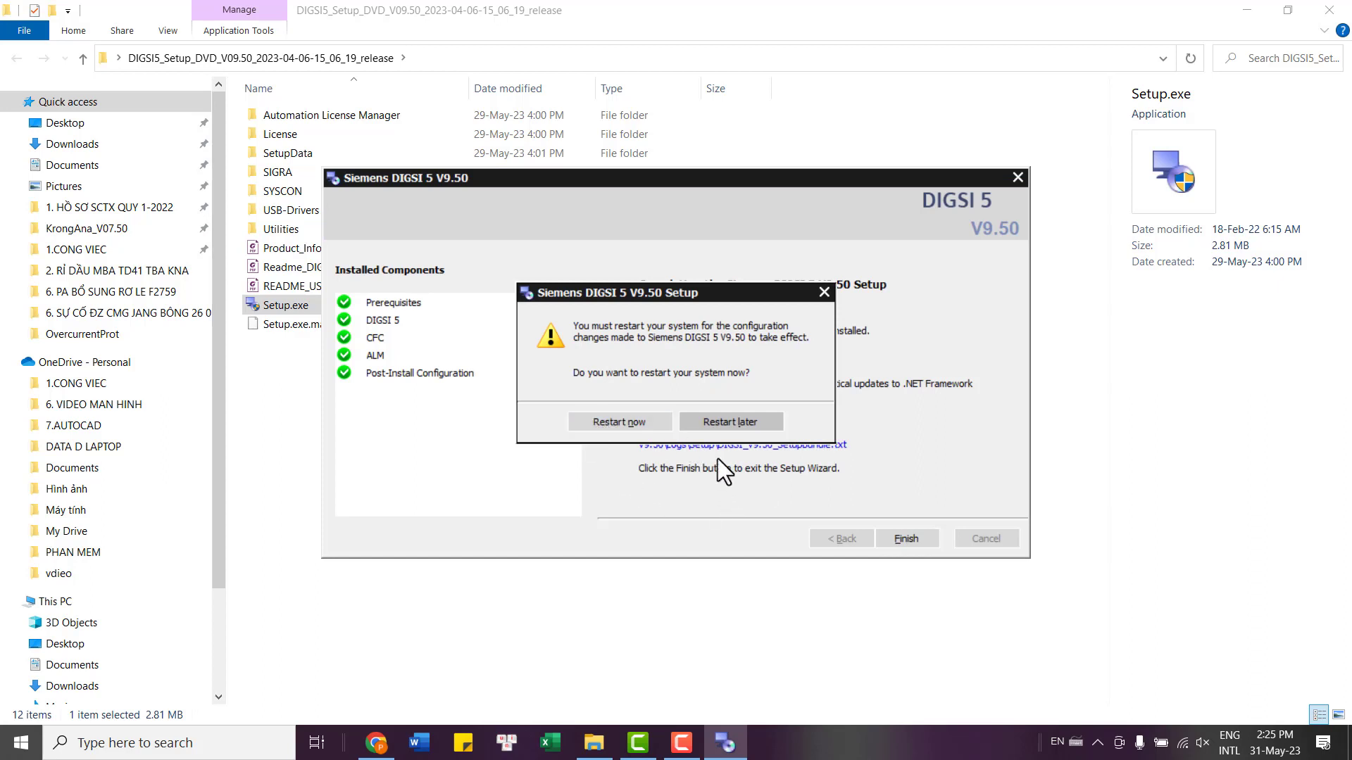
pyautogui.click(736, 421)
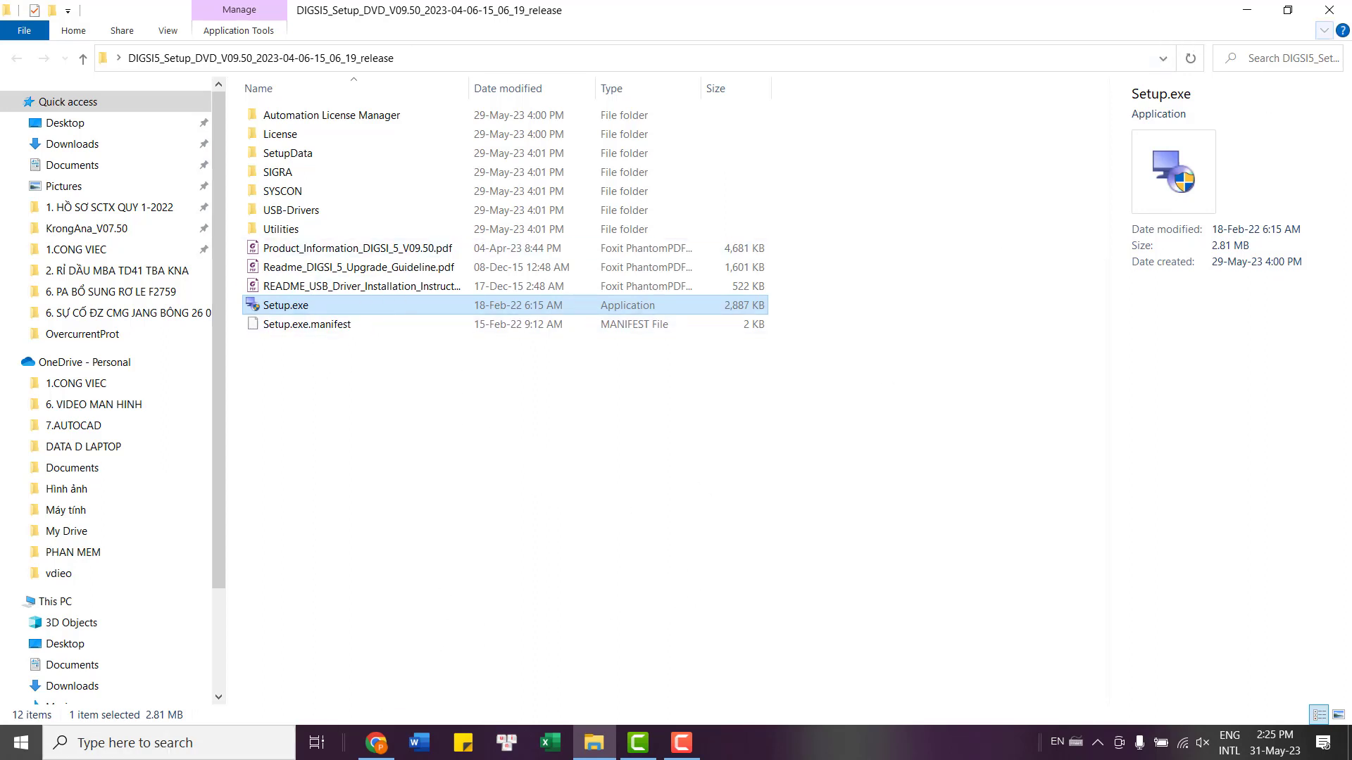
pyautogui.click(1330, 10)
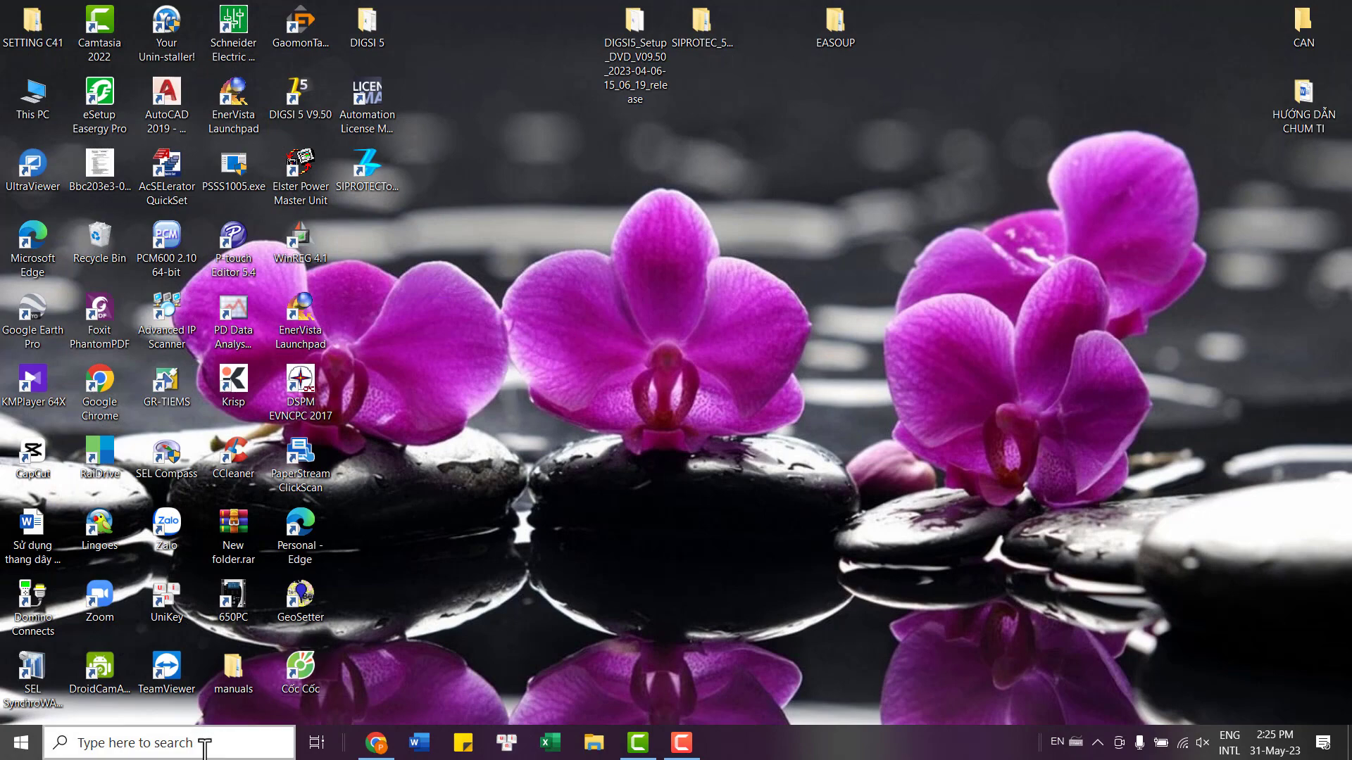
# - Find the installed DIGSI 5 V9.50 through a Windows search, open its file location and create a desktop shortcut for it
pyautogui.click(204, 745)
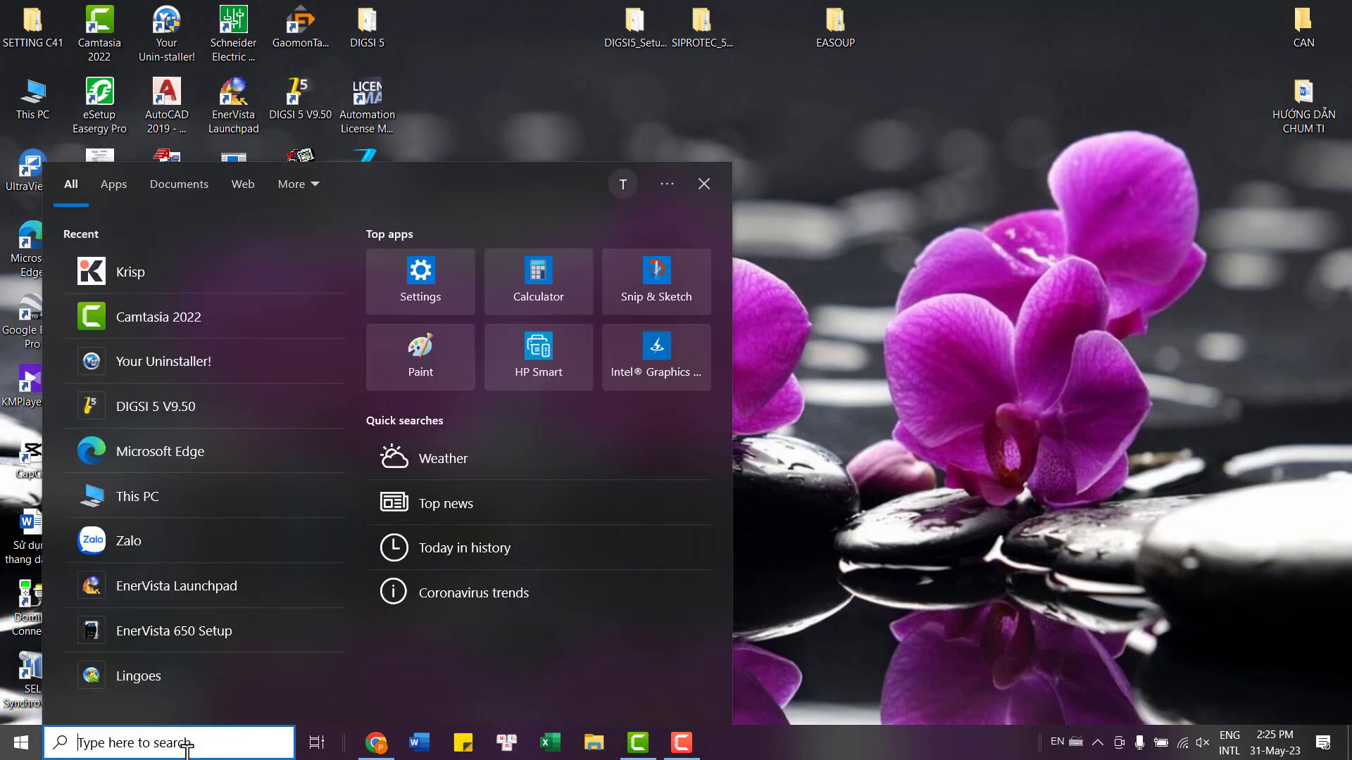
pyautogui.write('dig')
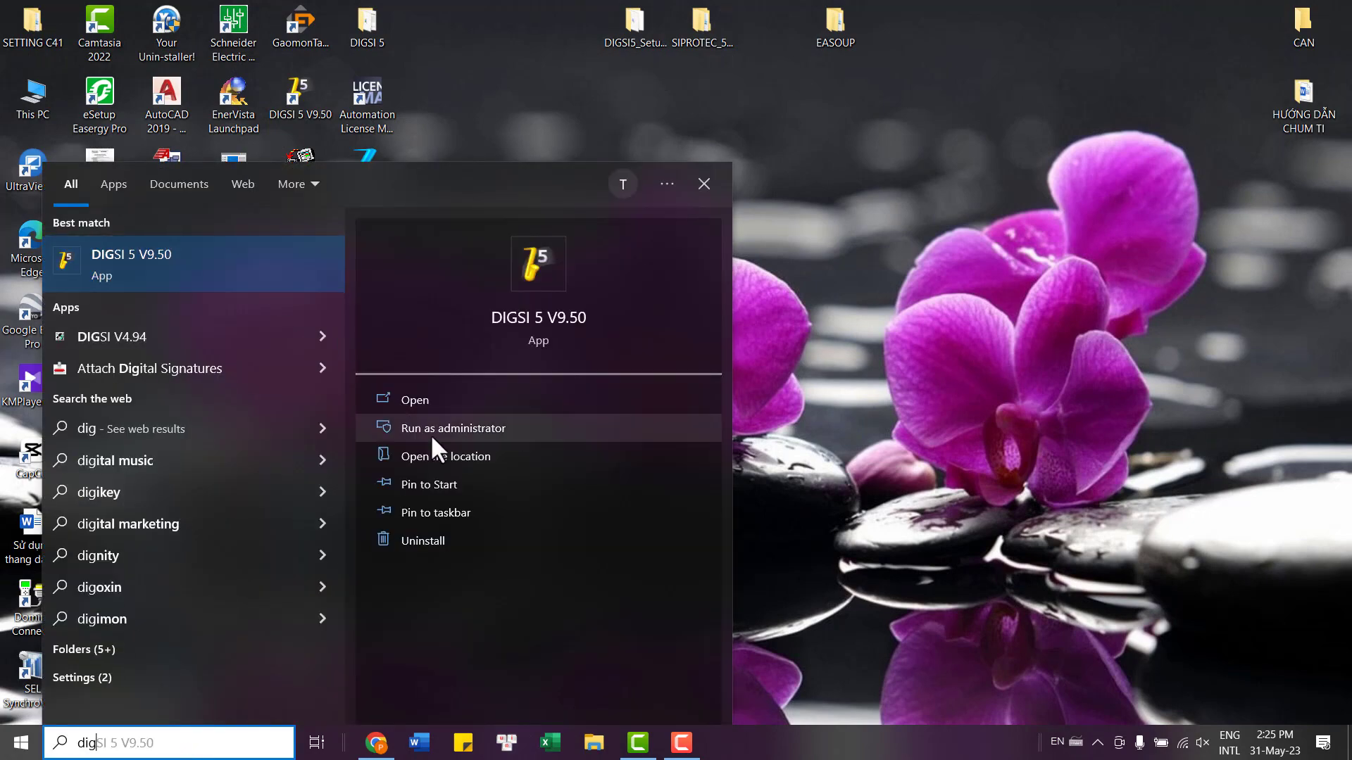
pyautogui.click(438, 451)
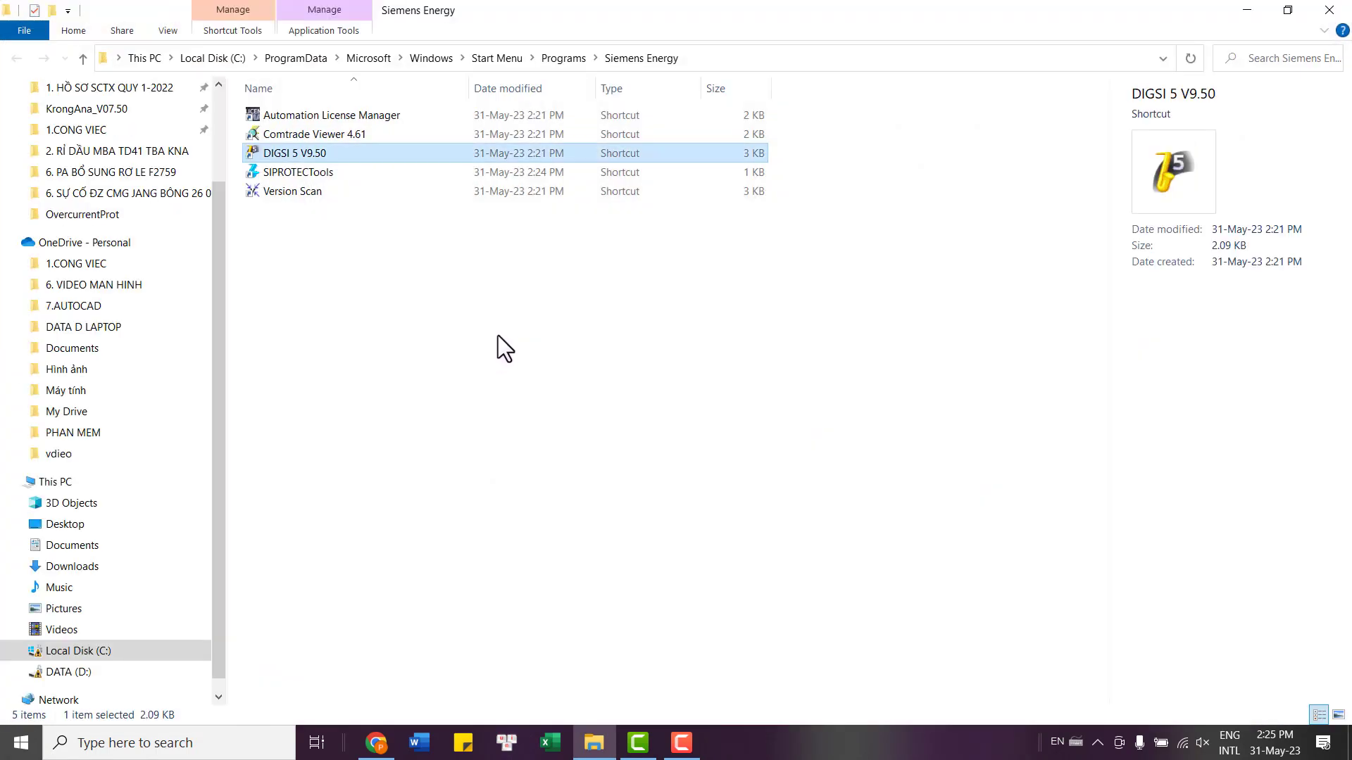
pyautogui.rightClick(303, 156)
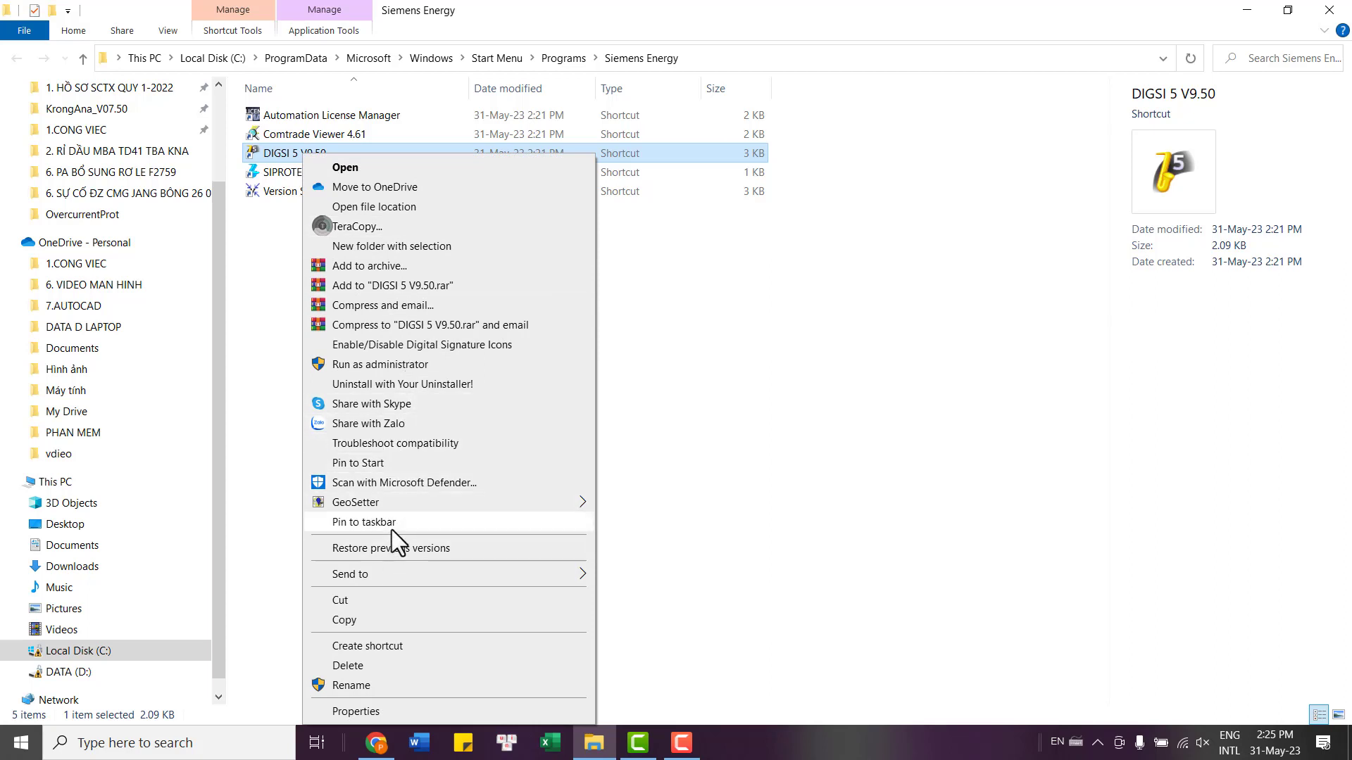
pyautogui.moveTo(412, 572)
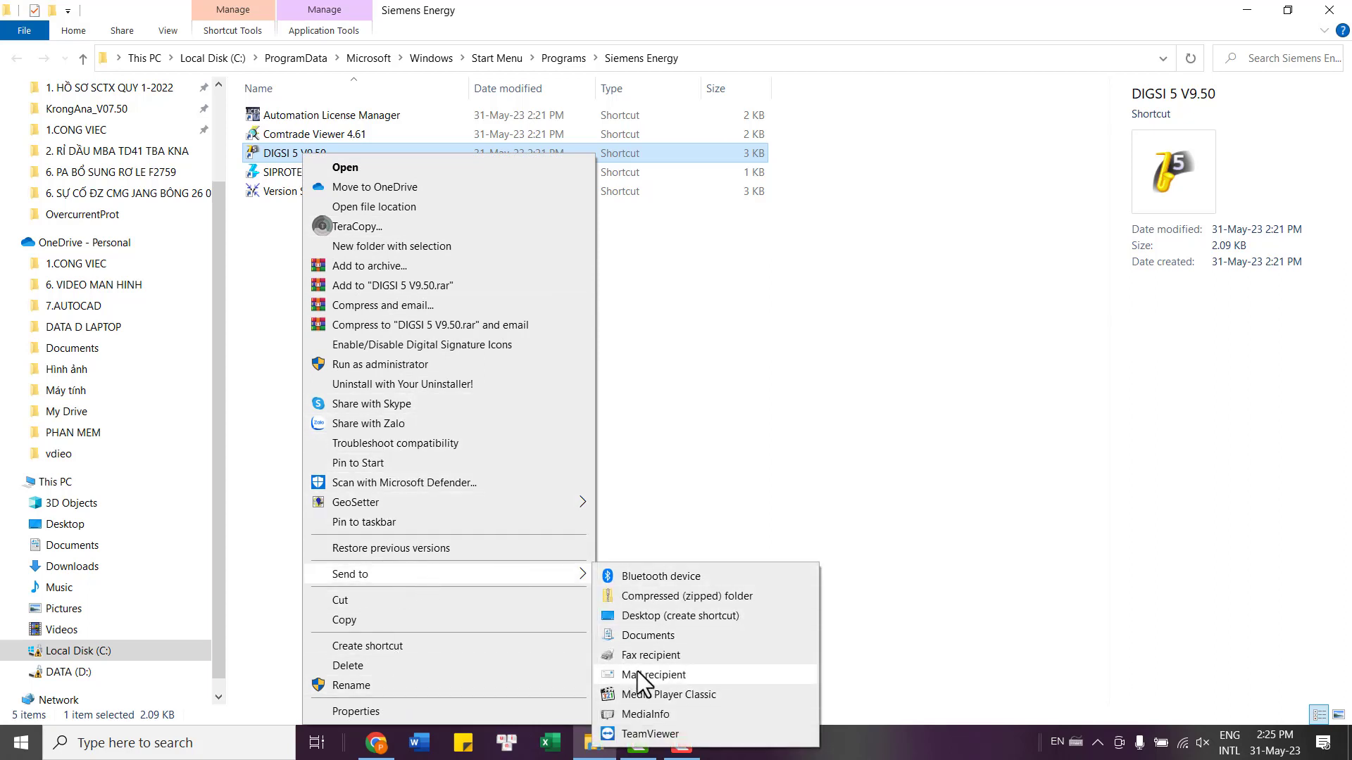
pyautogui.click(652, 617)
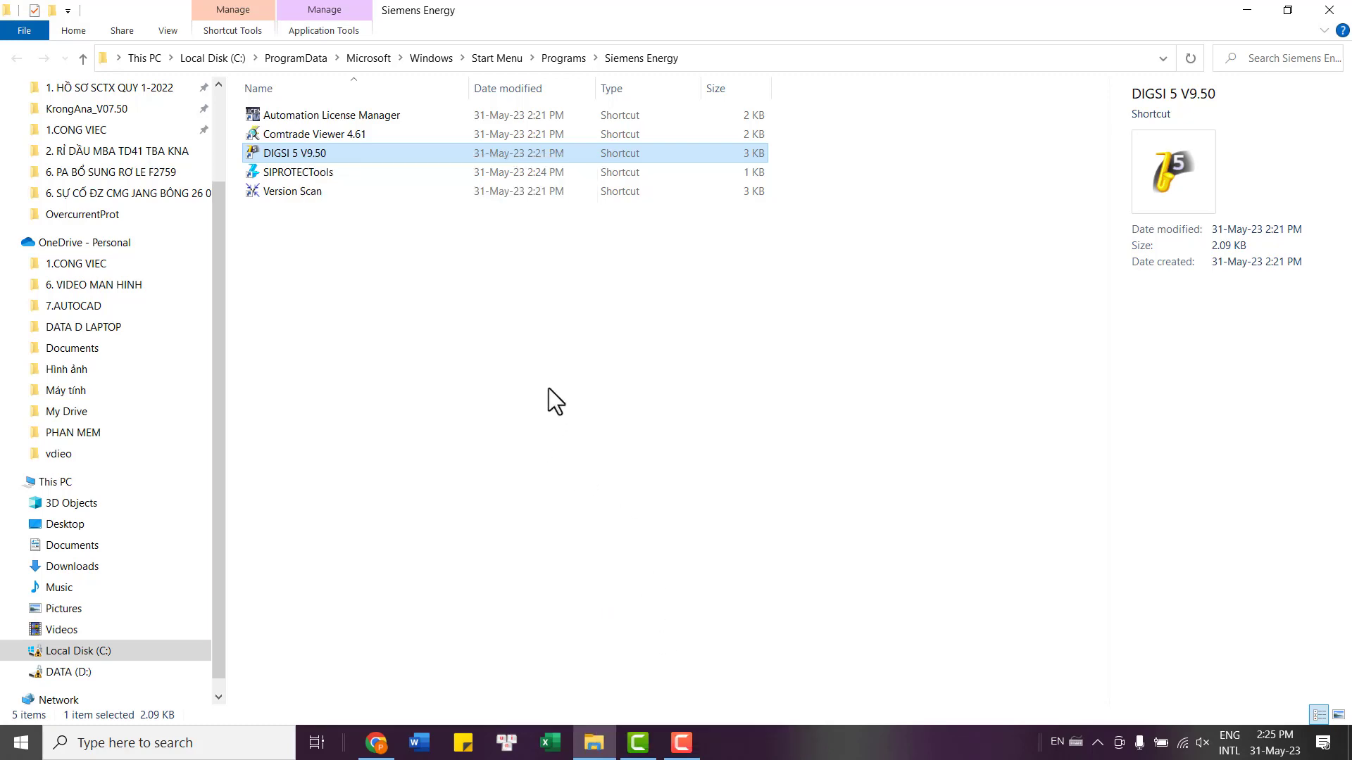
pyautogui.click(1330, 10)
# - Start DIGSI 5 V9.50 from the new desktop shortcut as DIGSI 5 Compact and dismiss the device driver file selection
pyautogui.doubleClick(354, 236)
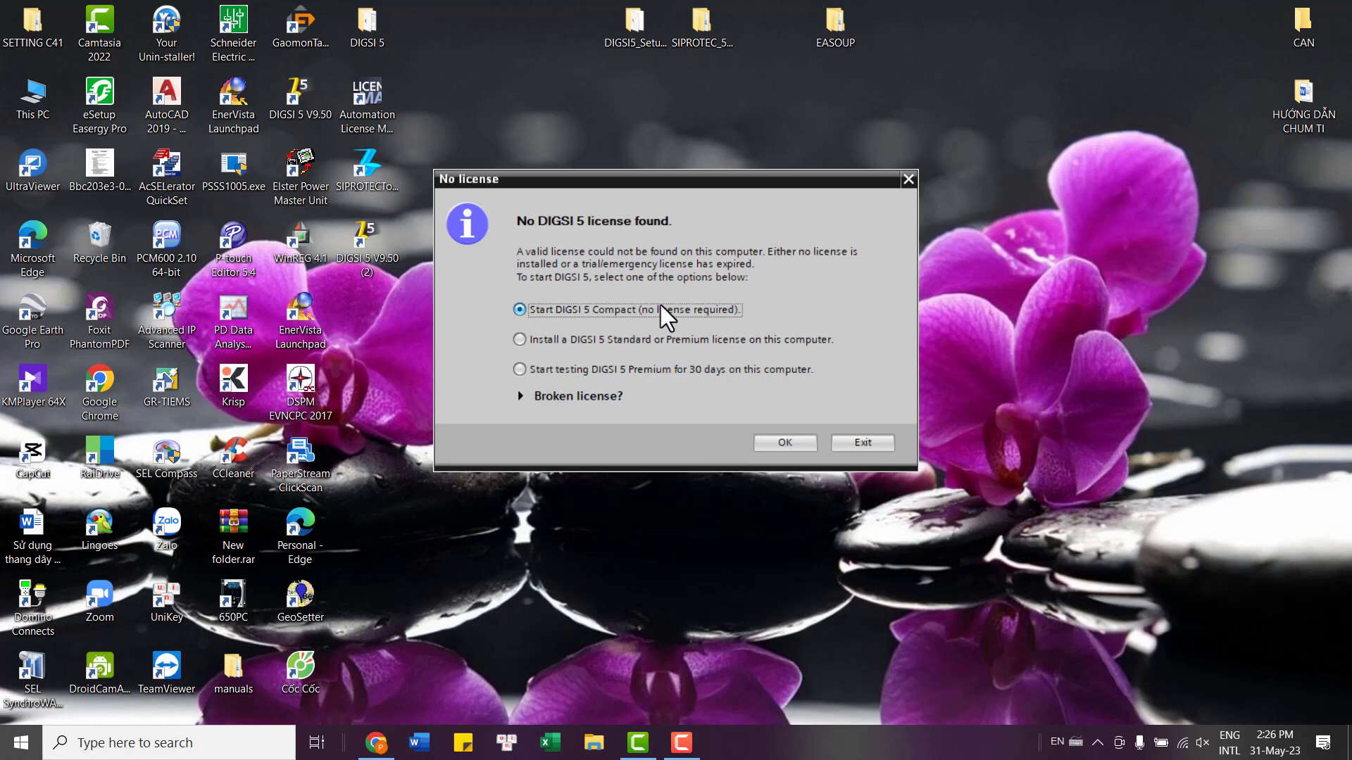
pyautogui.click(801, 446)
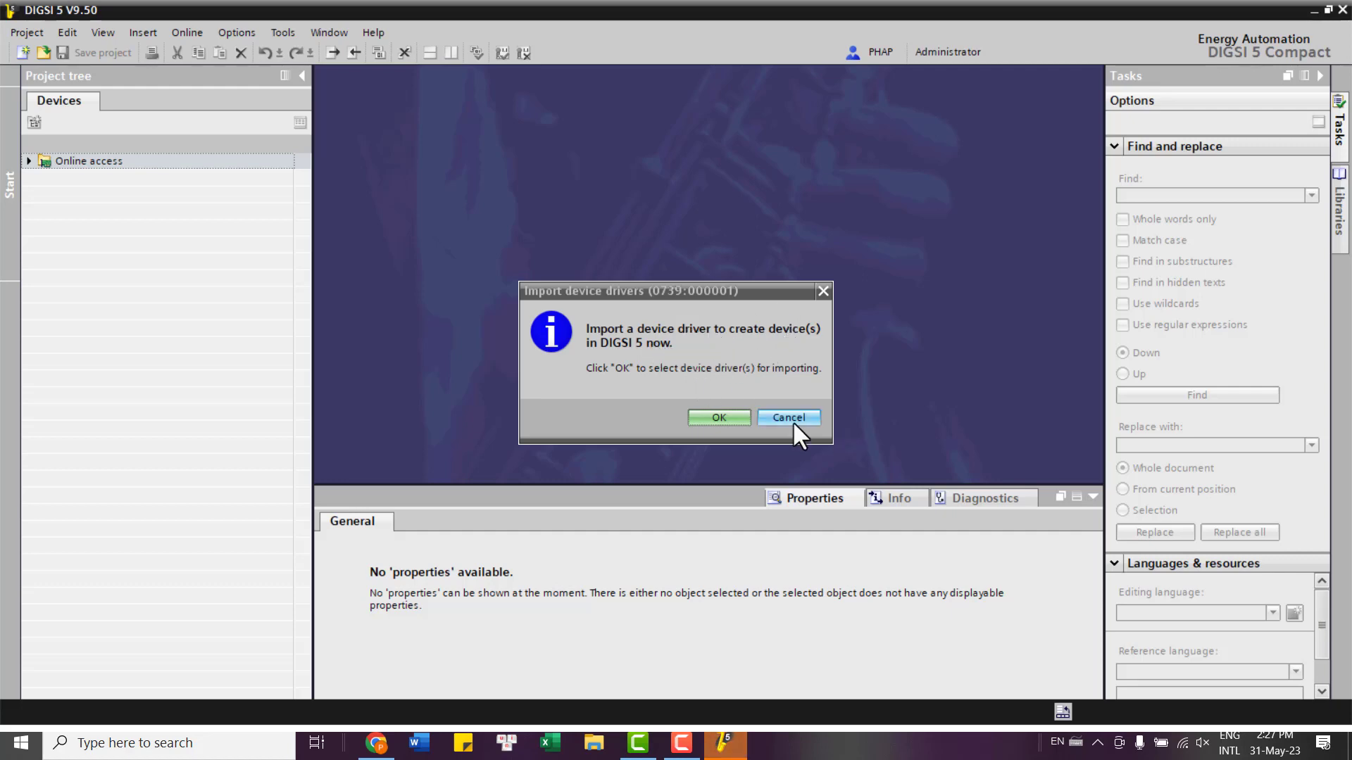
pyautogui.click(723, 415)
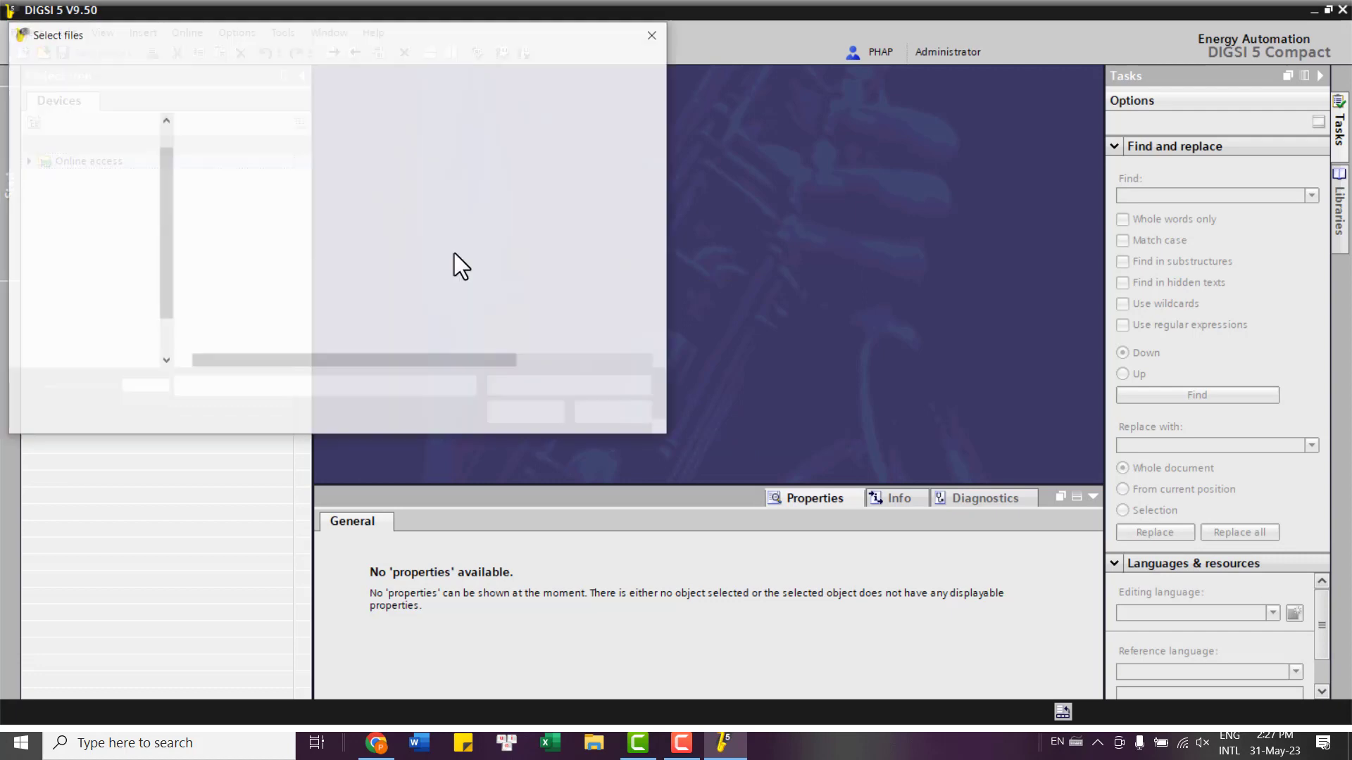
pyautogui.click(654, 39)
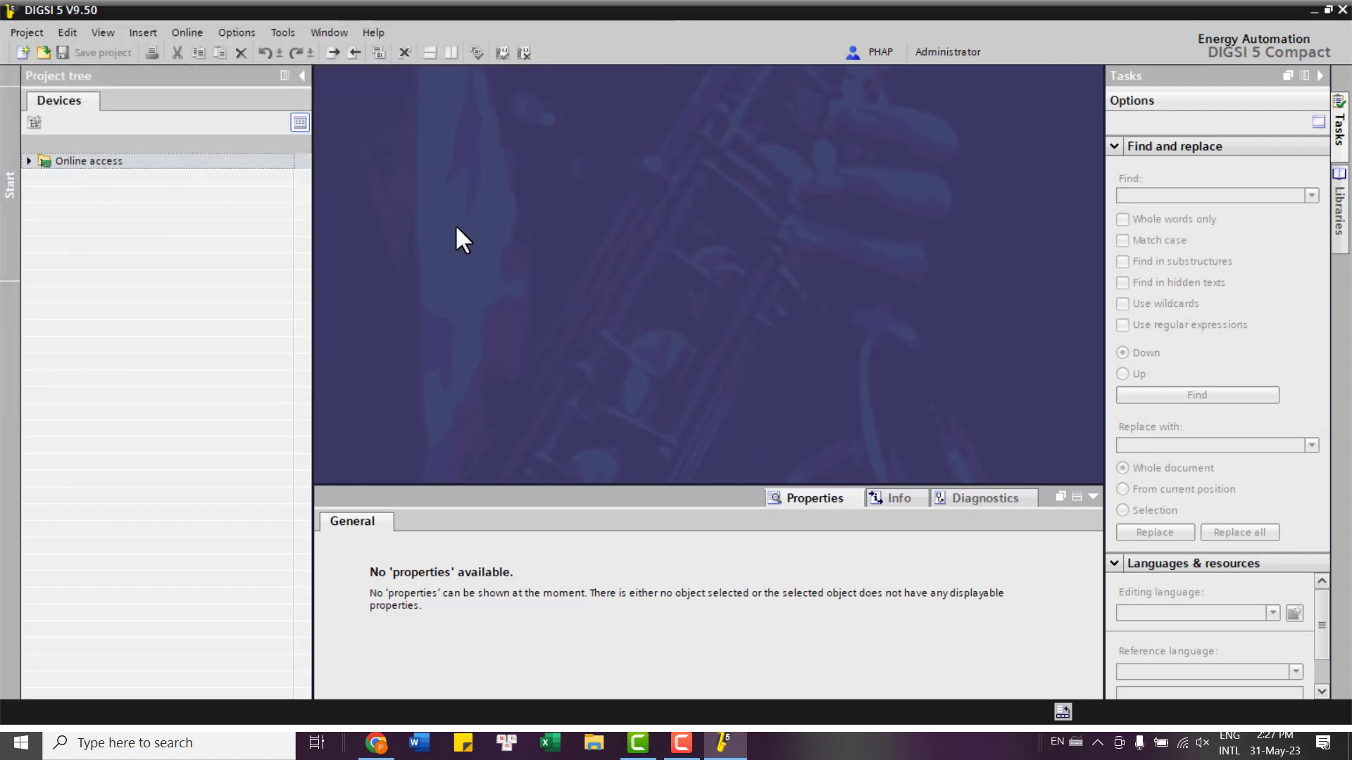
# - Check the installed packages in the installed software information and close it
pyautogui.click(376, 33)
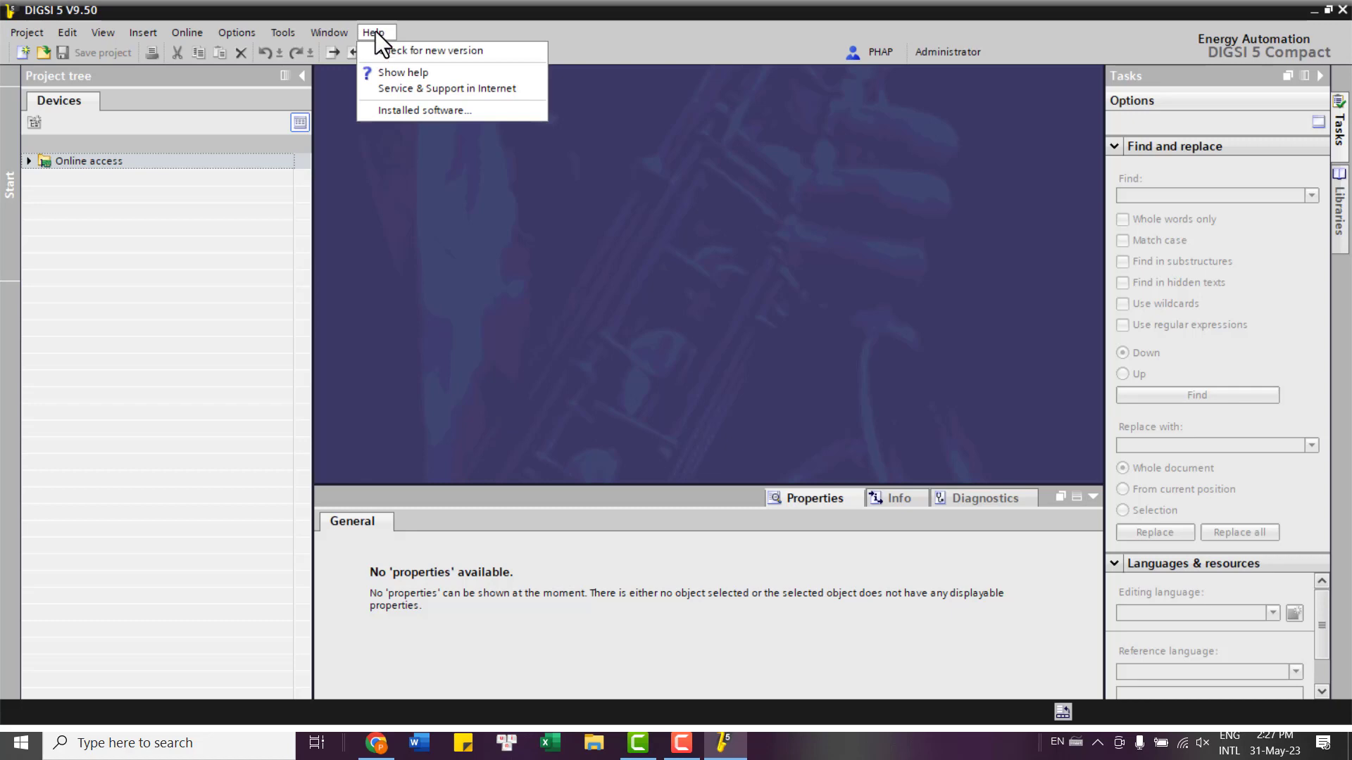
pyautogui.click(422, 111)
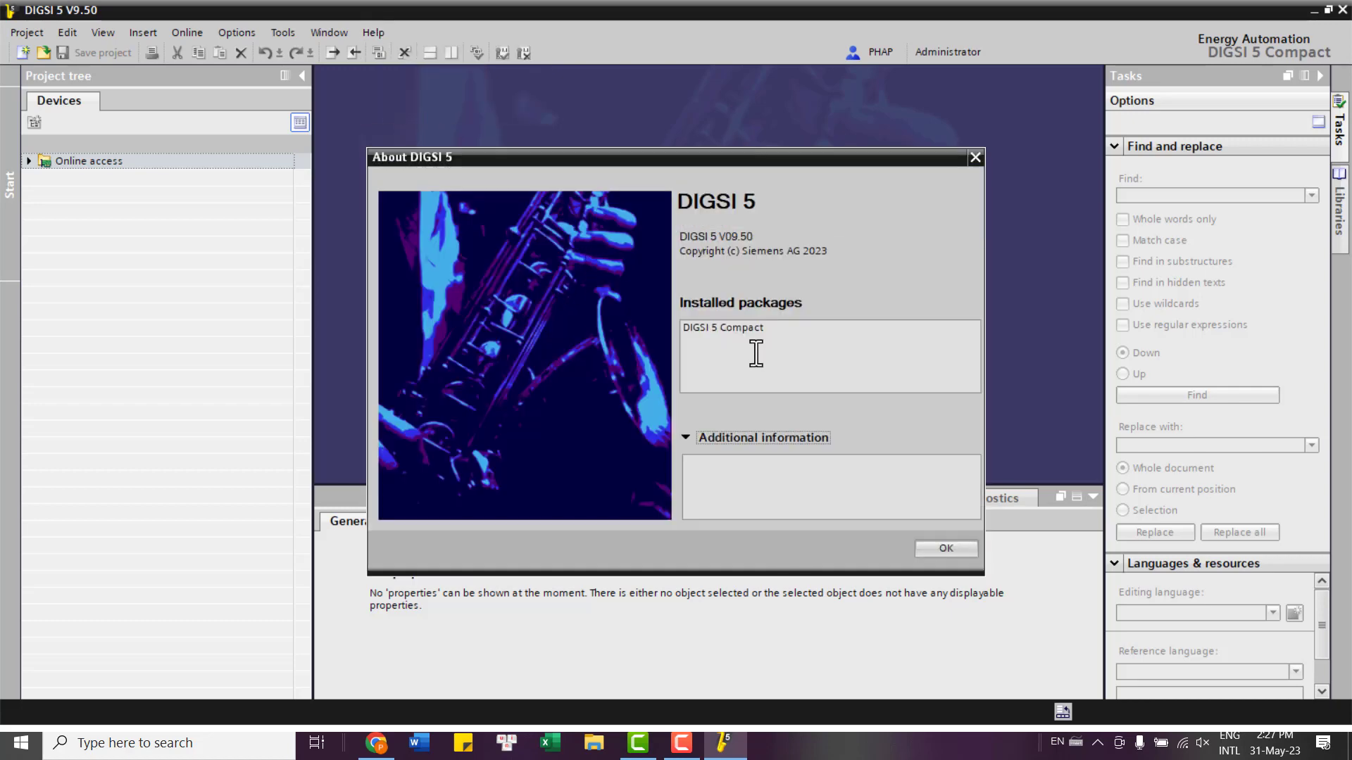
pyautogui.moveTo(775, 335); pyautogui.dragTo(669, 326)
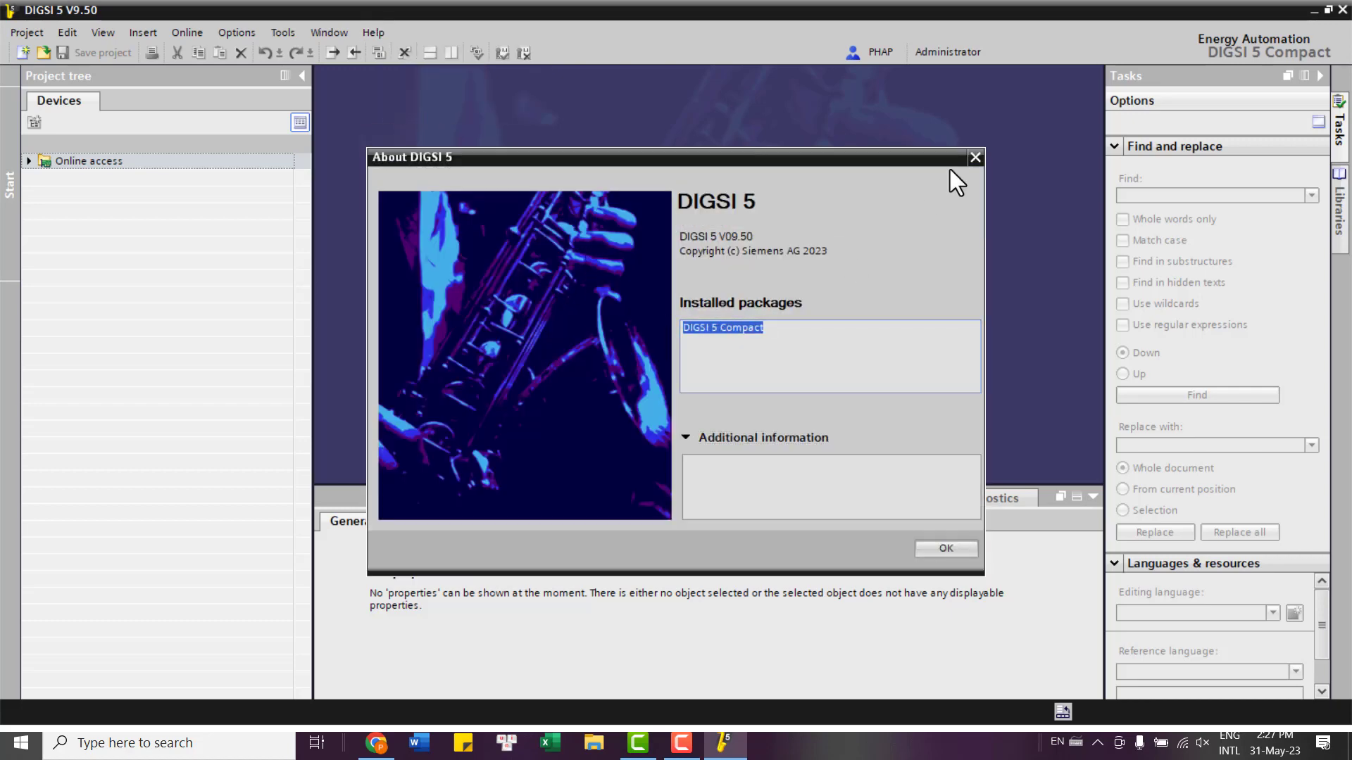
pyautogui.click(976, 156)
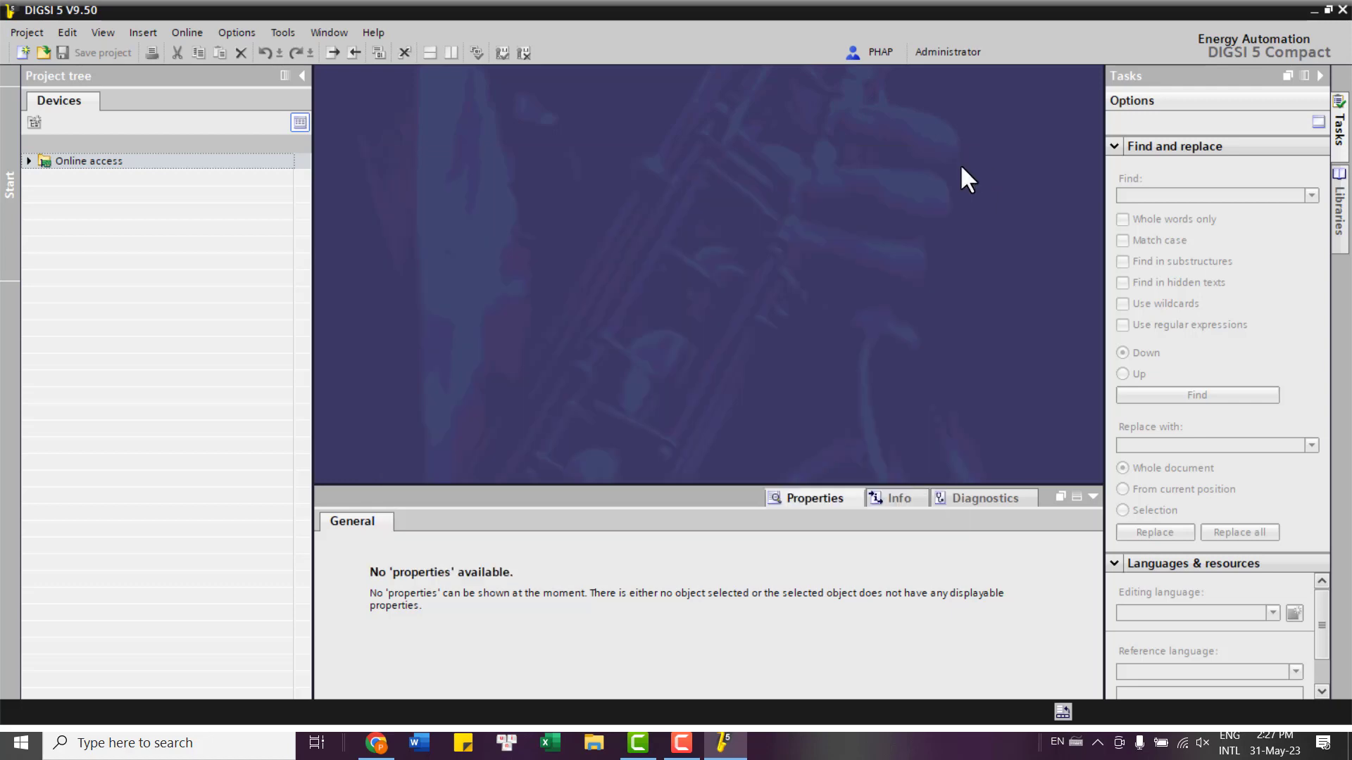
# - Try to open the recently used project 110kV_EaSoup_CPC_V18 in DIGSI 5 Compact
pyautogui.click(43, 53)
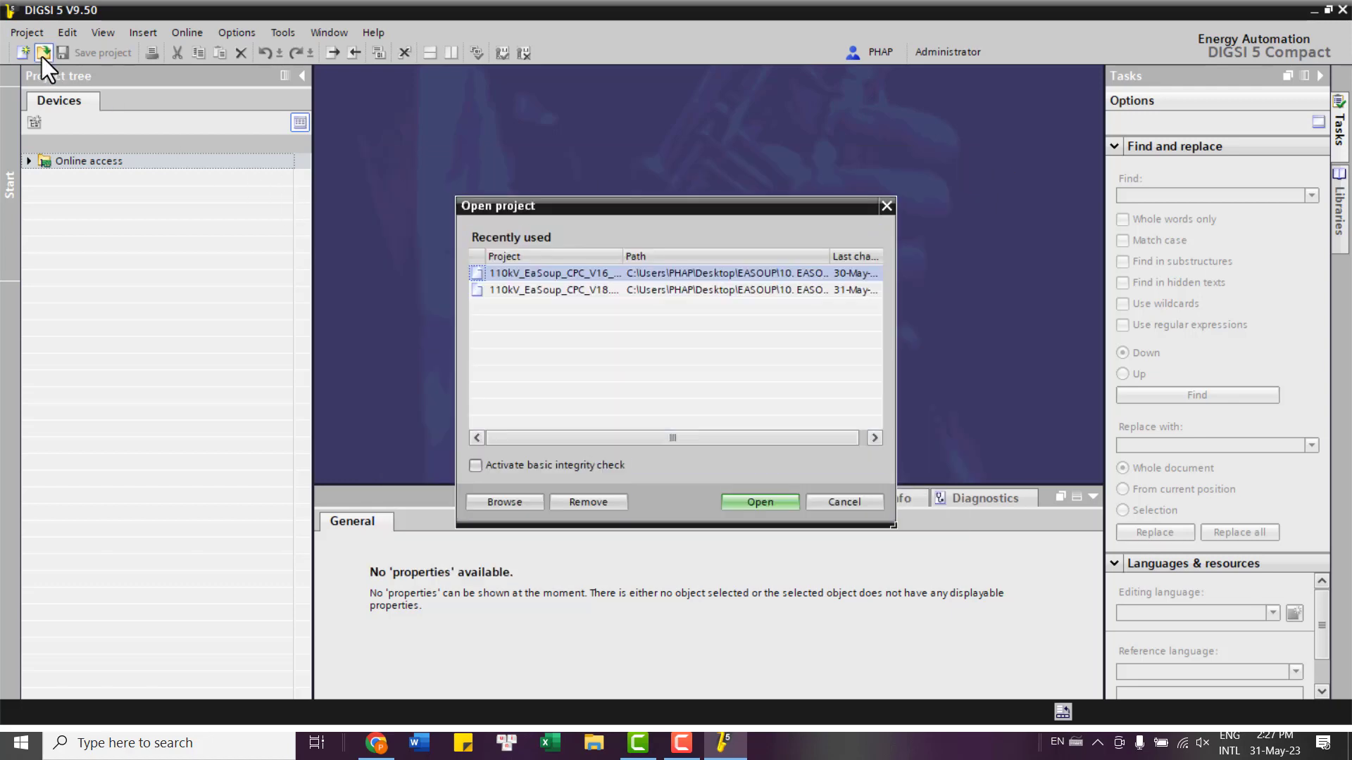
pyautogui.click(578, 287)
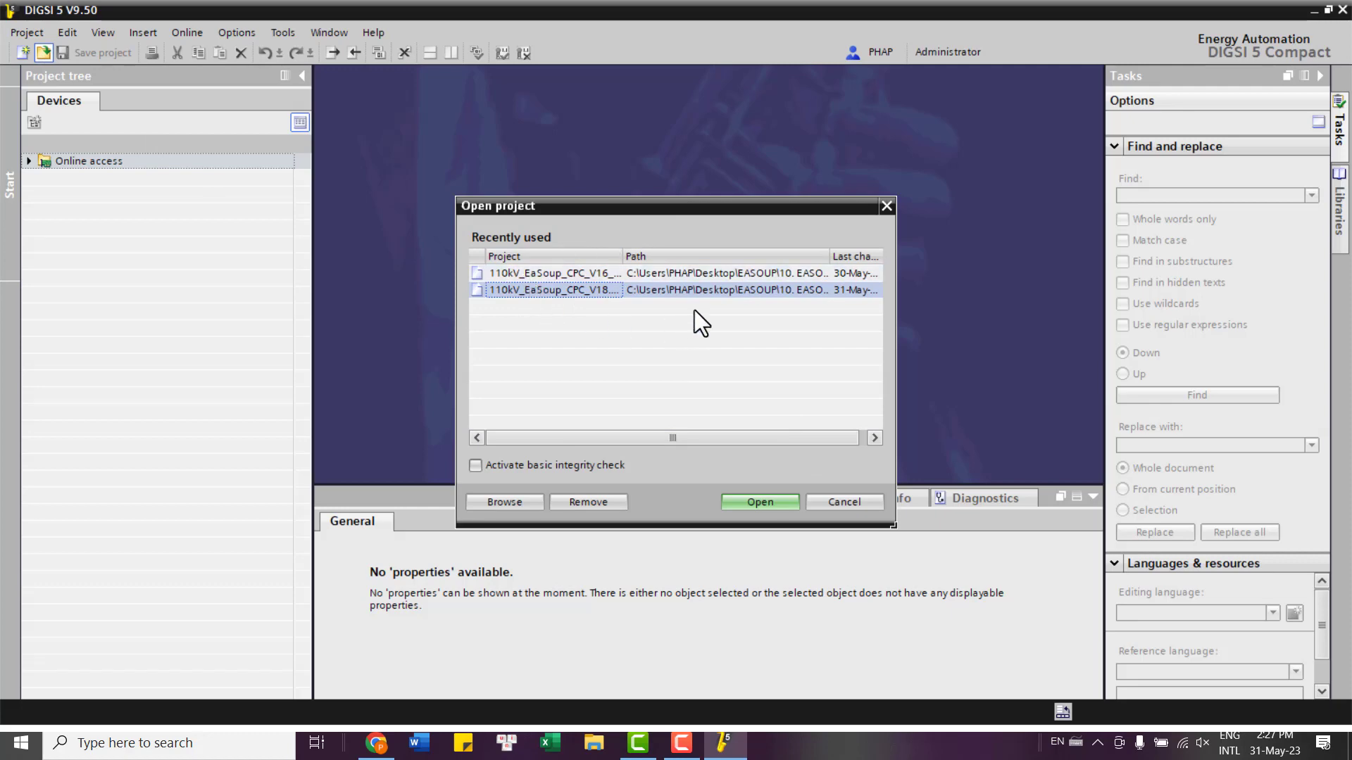
pyautogui.click(760, 502)
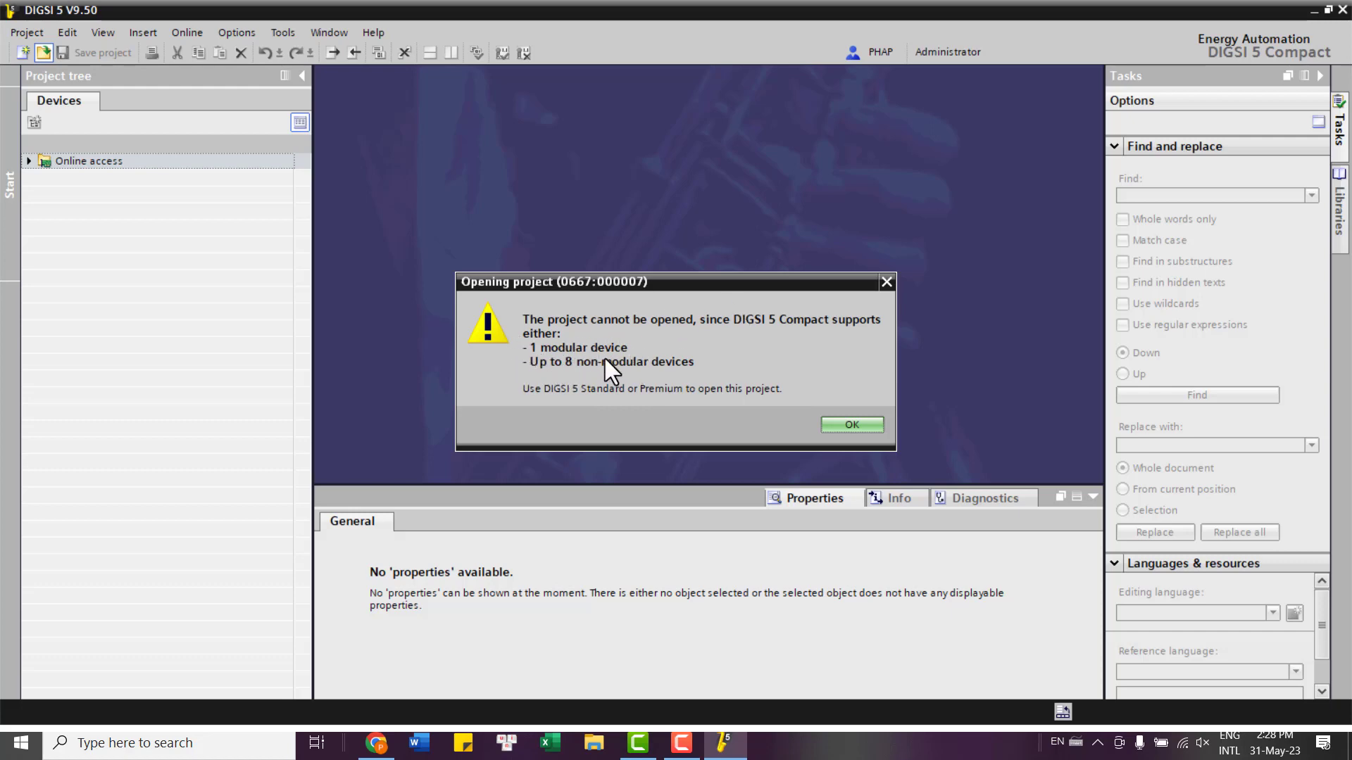
pyautogui.click(847, 420)
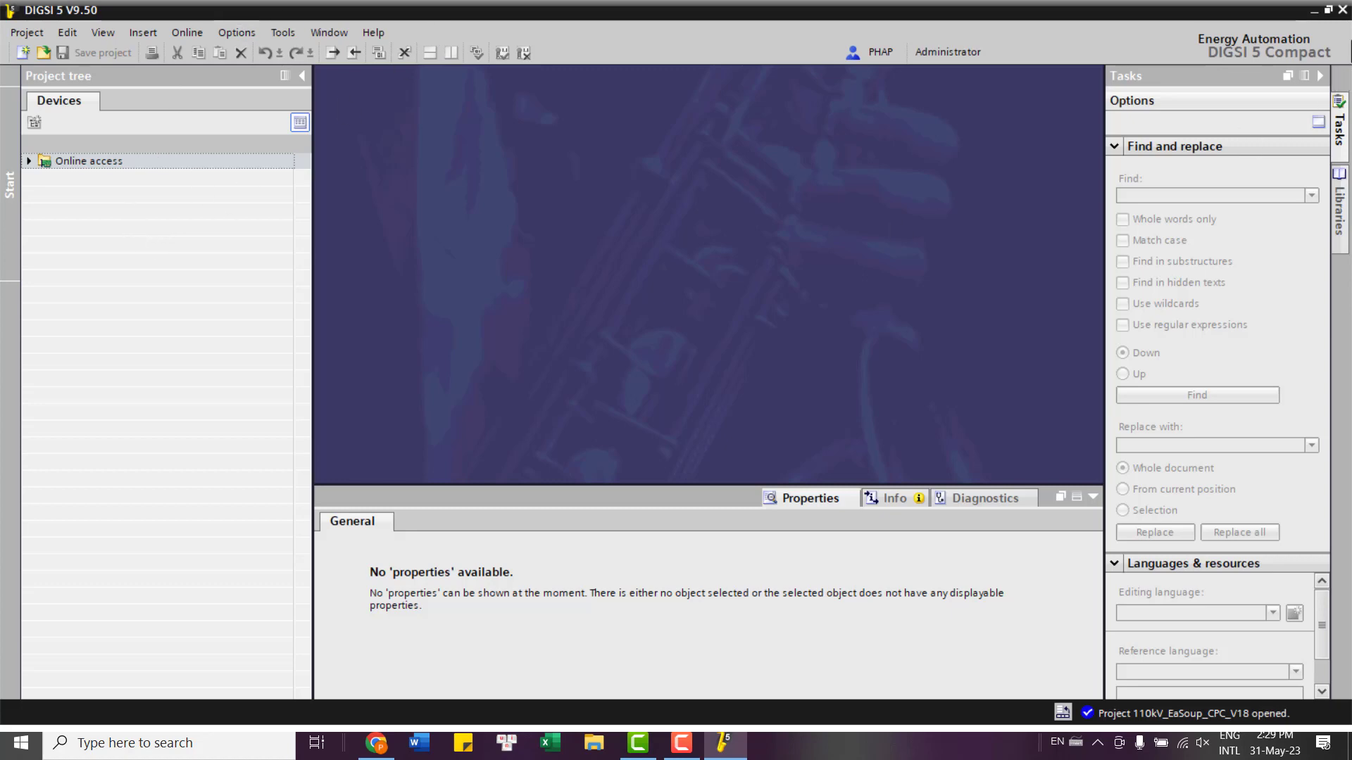
# - Close DIGSI 5 and open the Automation License Manager through a Windows search for "man"
pyautogui.click(1342, 10)
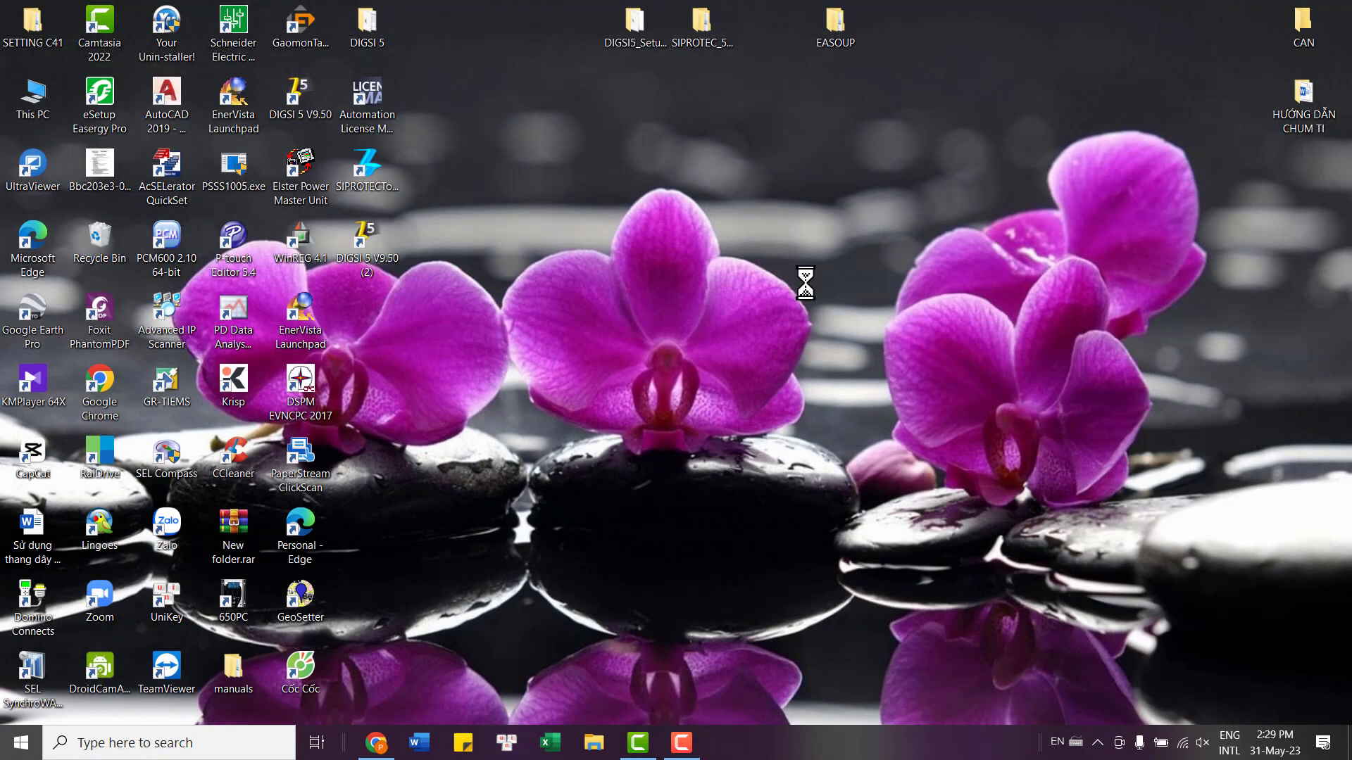
pyautogui.rightClick(771, 252)
pyautogui.click(805, 295)
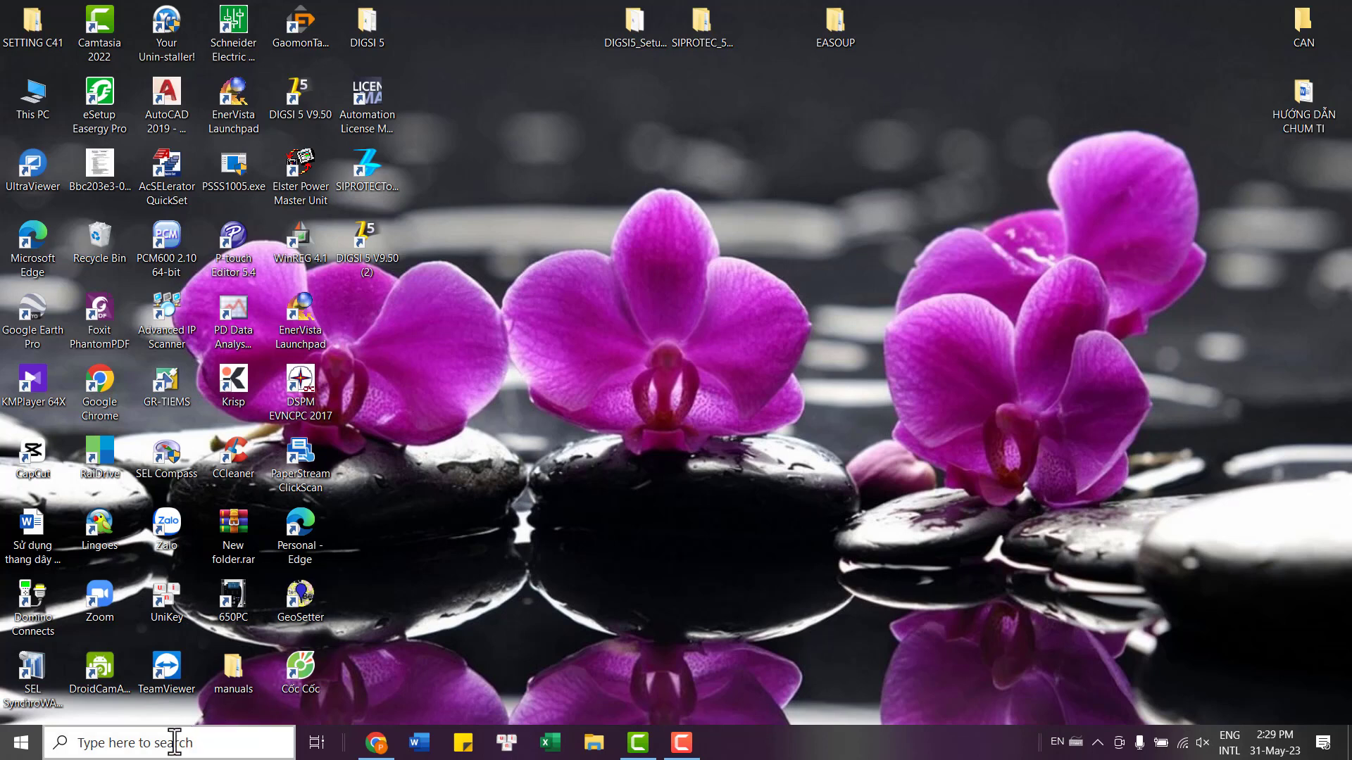
pyautogui.click(154, 747)
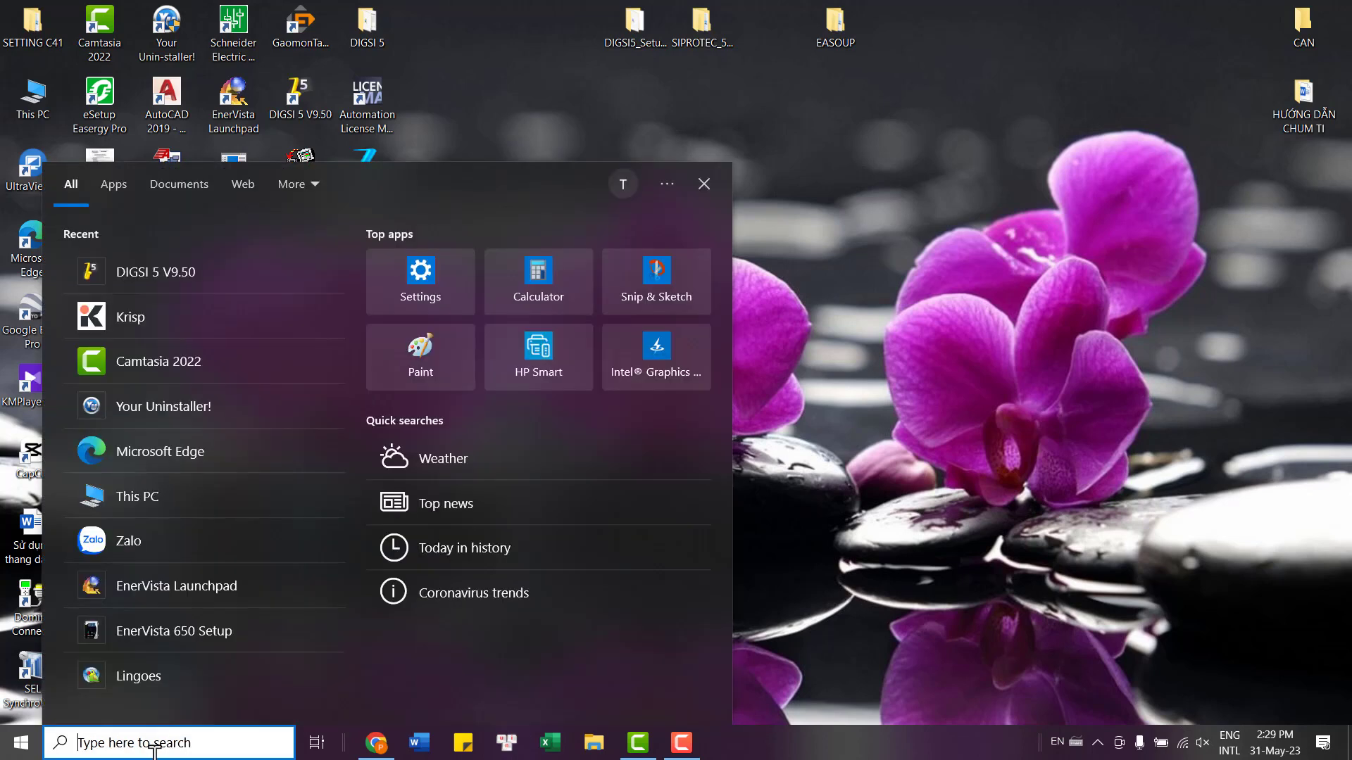
pyautogui.write('man')
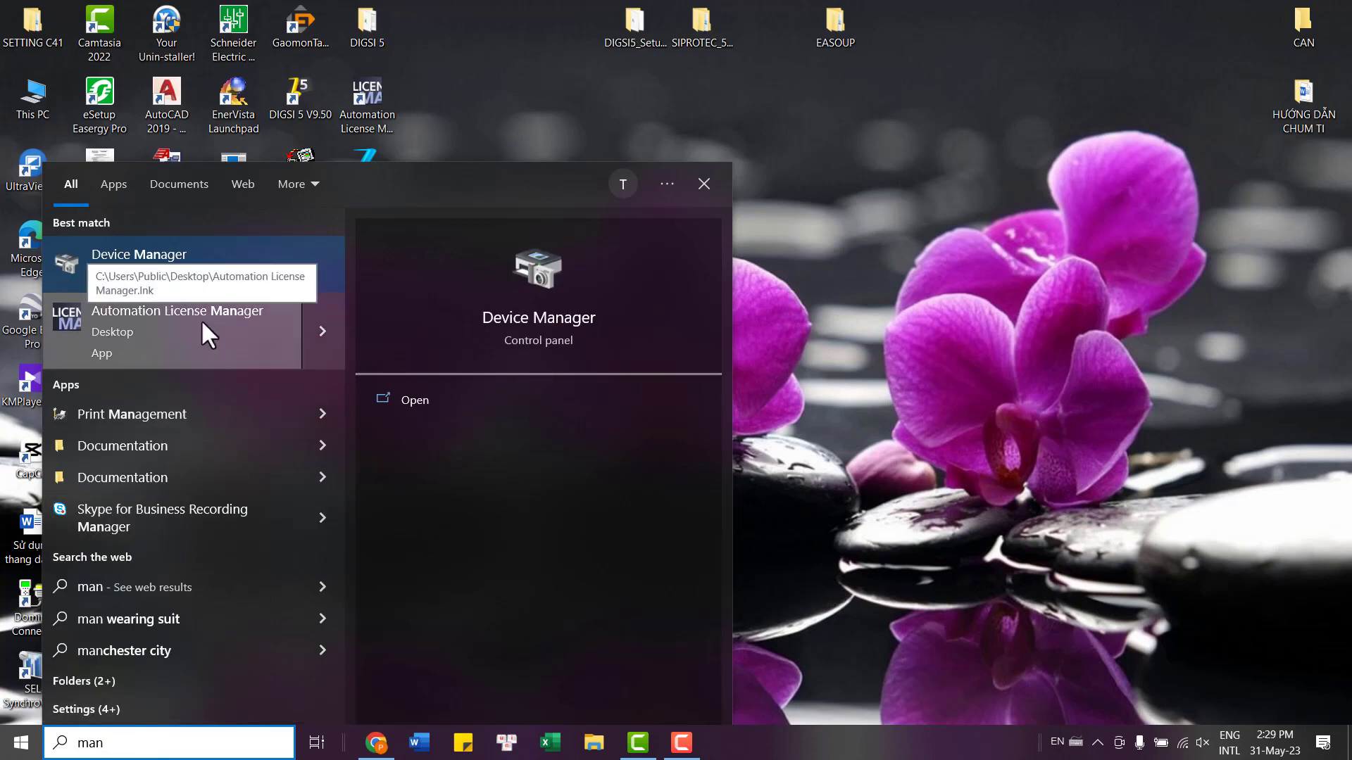
pyautogui.click(201, 319)
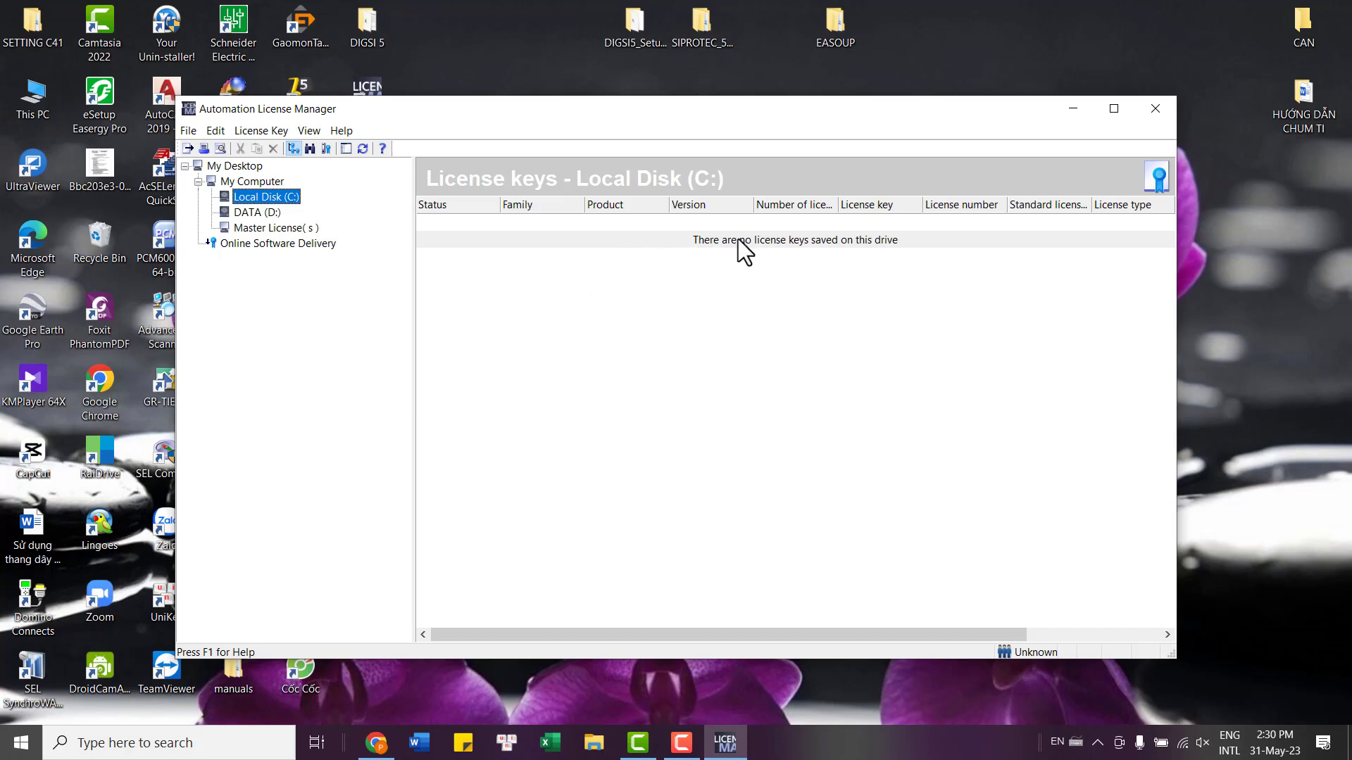
# - Examine which license keys are stored on Local Disk (C:), DATA (D:) and under Master License(s)
pyautogui.click(271, 212)
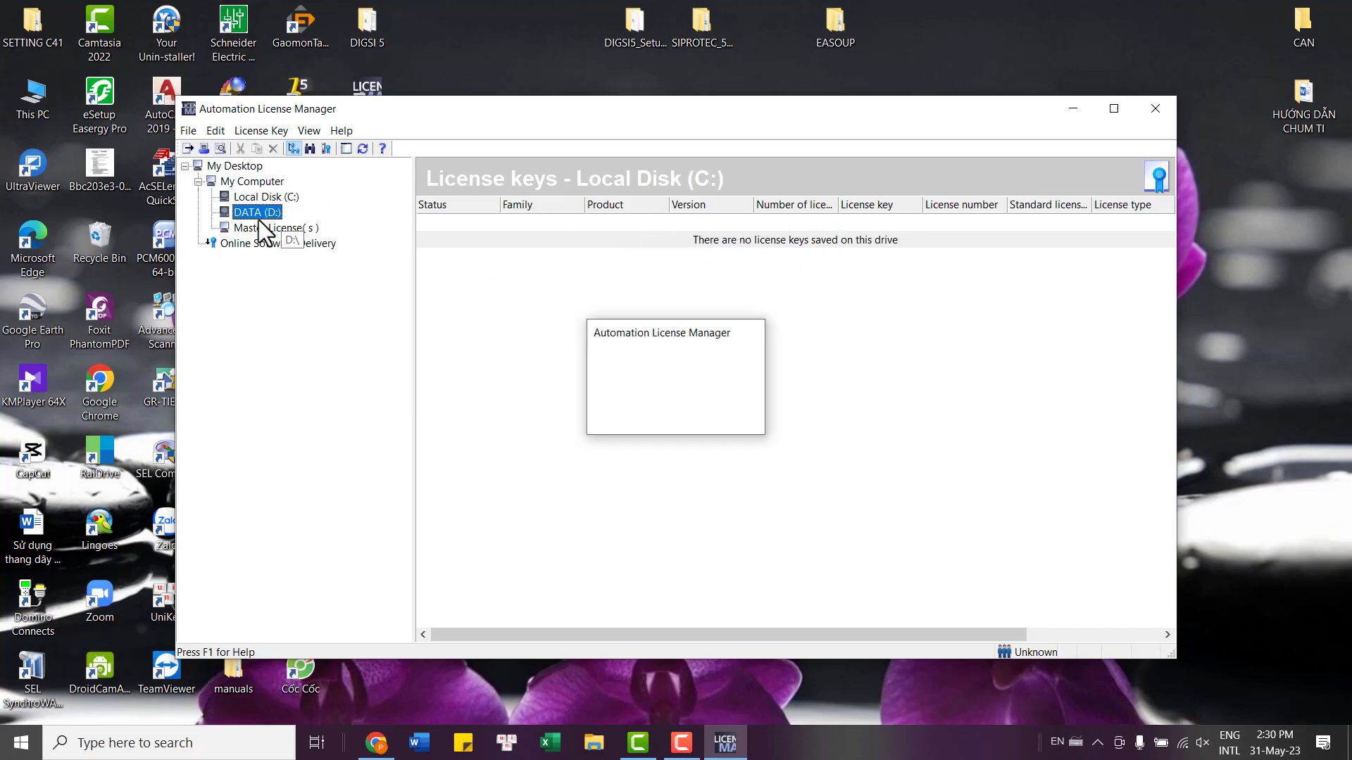
pyautogui.click(297, 227)
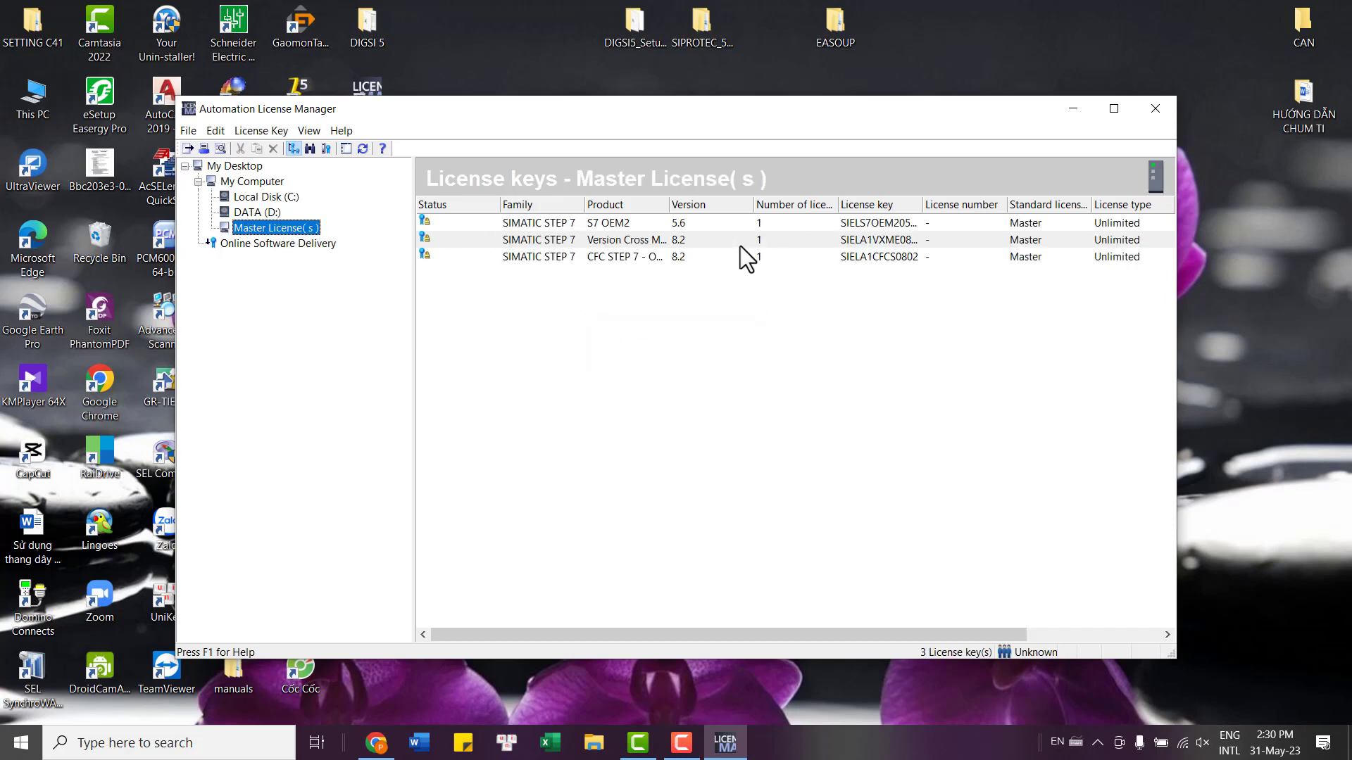
pyautogui.click(530, 235)
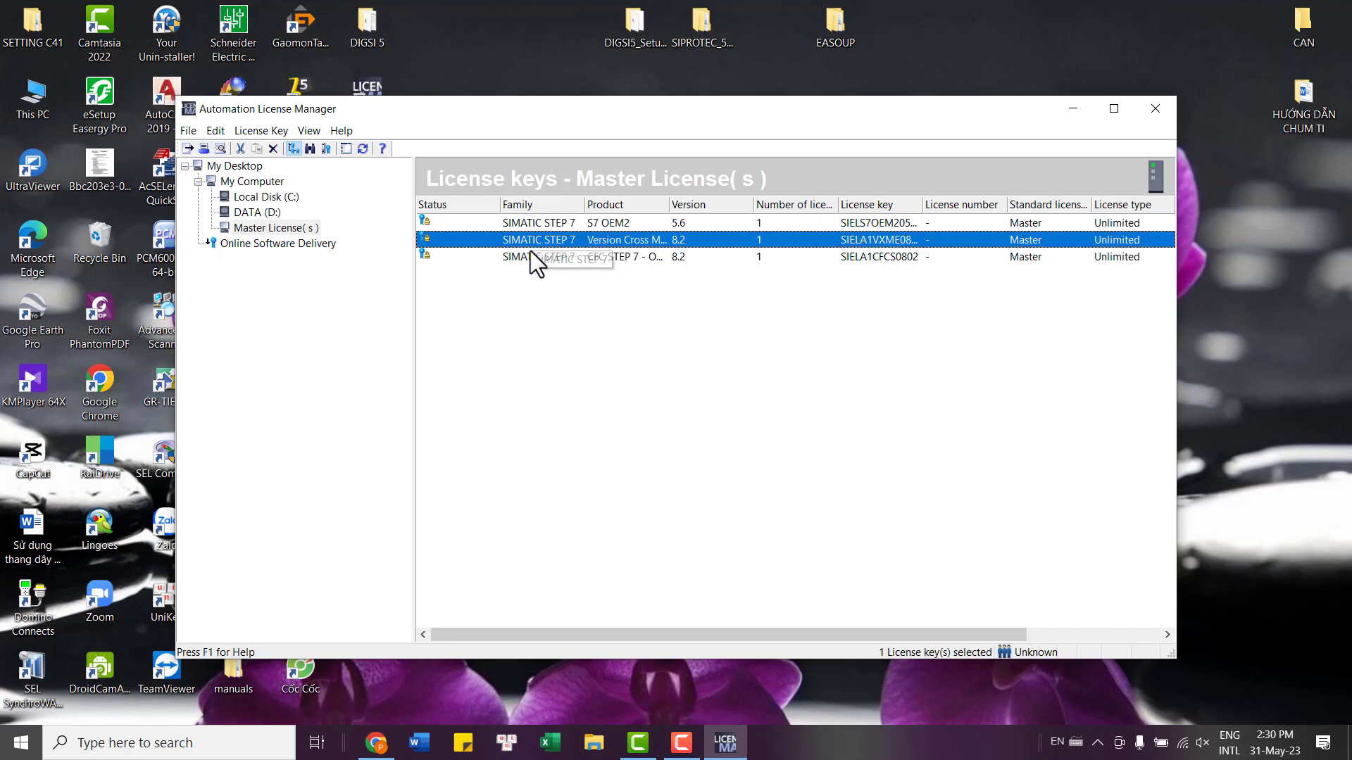
pyautogui.click(531, 252)
pyautogui.click(539, 242)
pyautogui.click(251, 207)
pyautogui.click(252, 196)
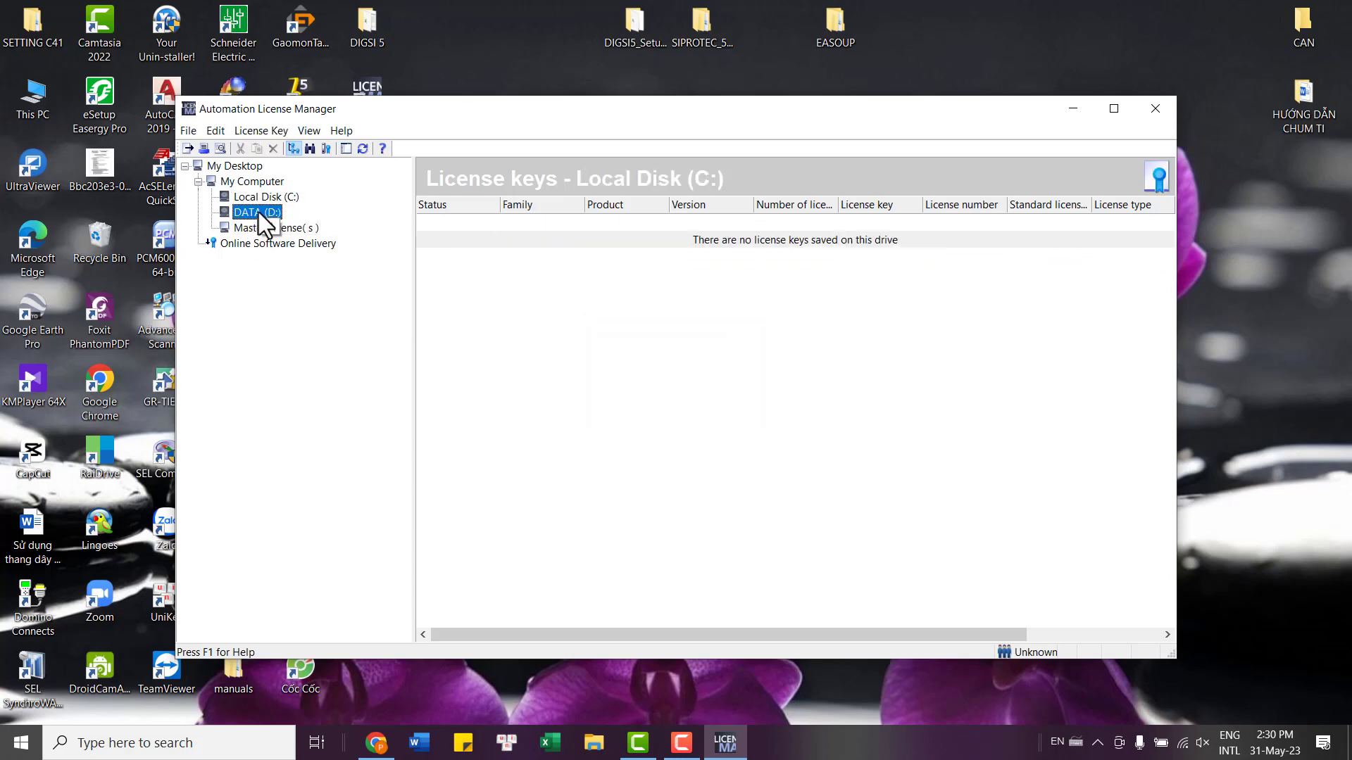
pyautogui.click(257, 225)
pyautogui.click(246, 211)
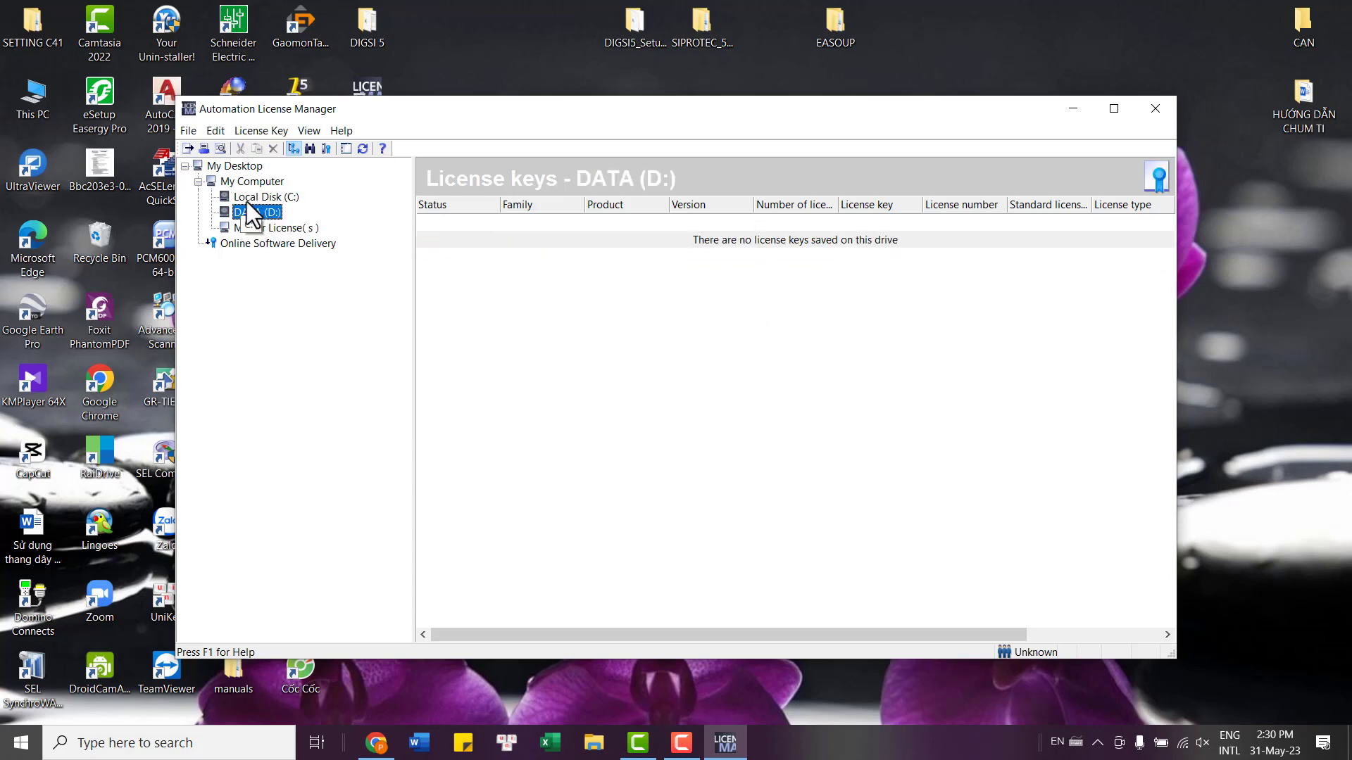
pyautogui.click(248, 197)
pyautogui.click(250, 213)
pyautogui.click(252, 226)
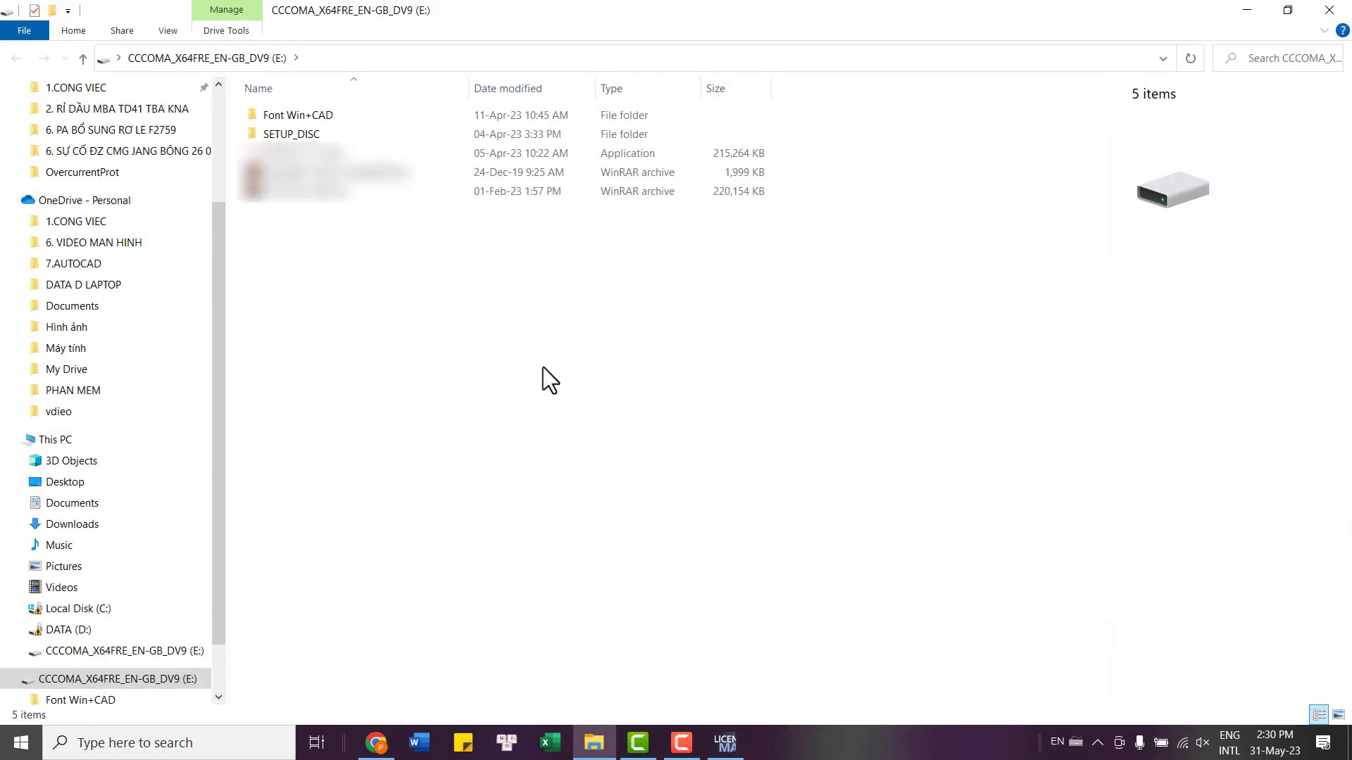
# - Close the USB drive's folder window and transfer the DIGSI license key from CCCOMA_X64FRE_EN-GB_DV9 (E:) to Local Disk (C:)
pyautogui.click(1330, 9)
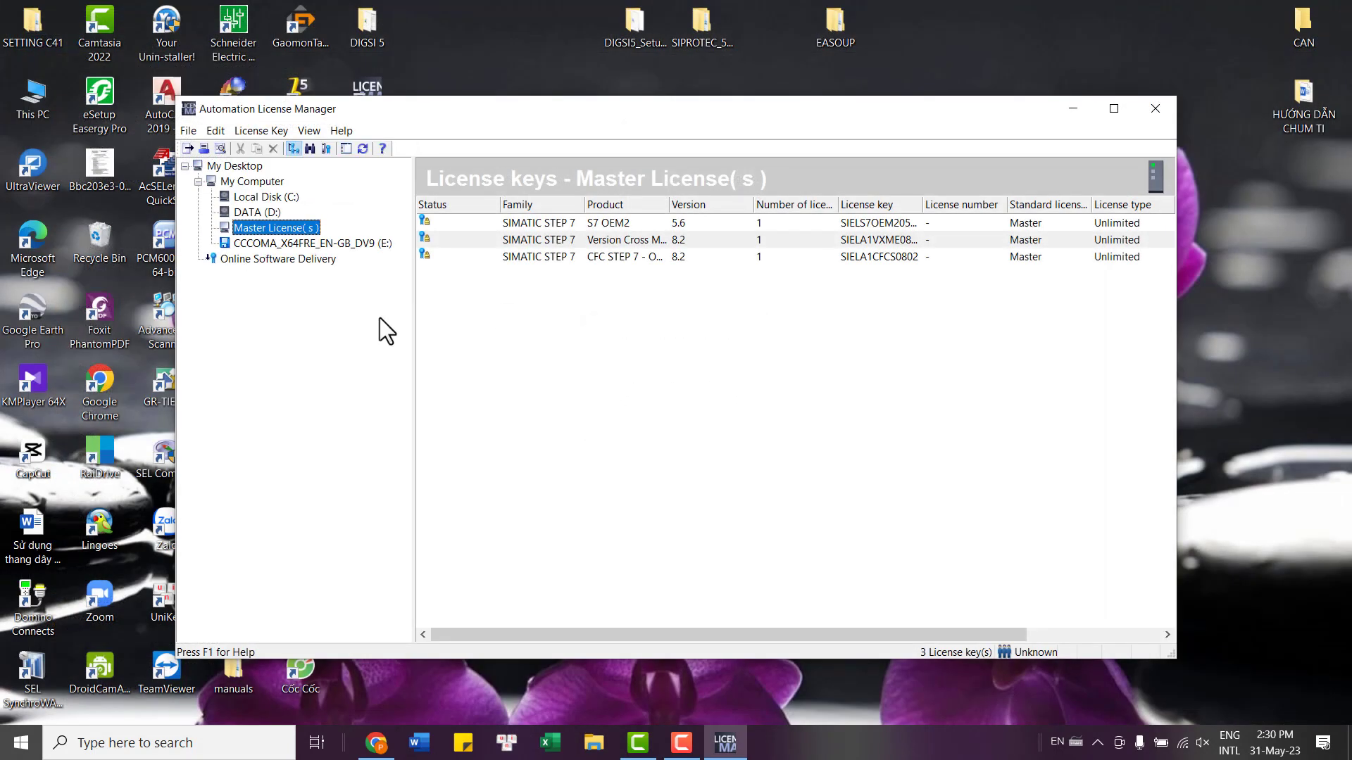
pyautogui.click(305, 244)
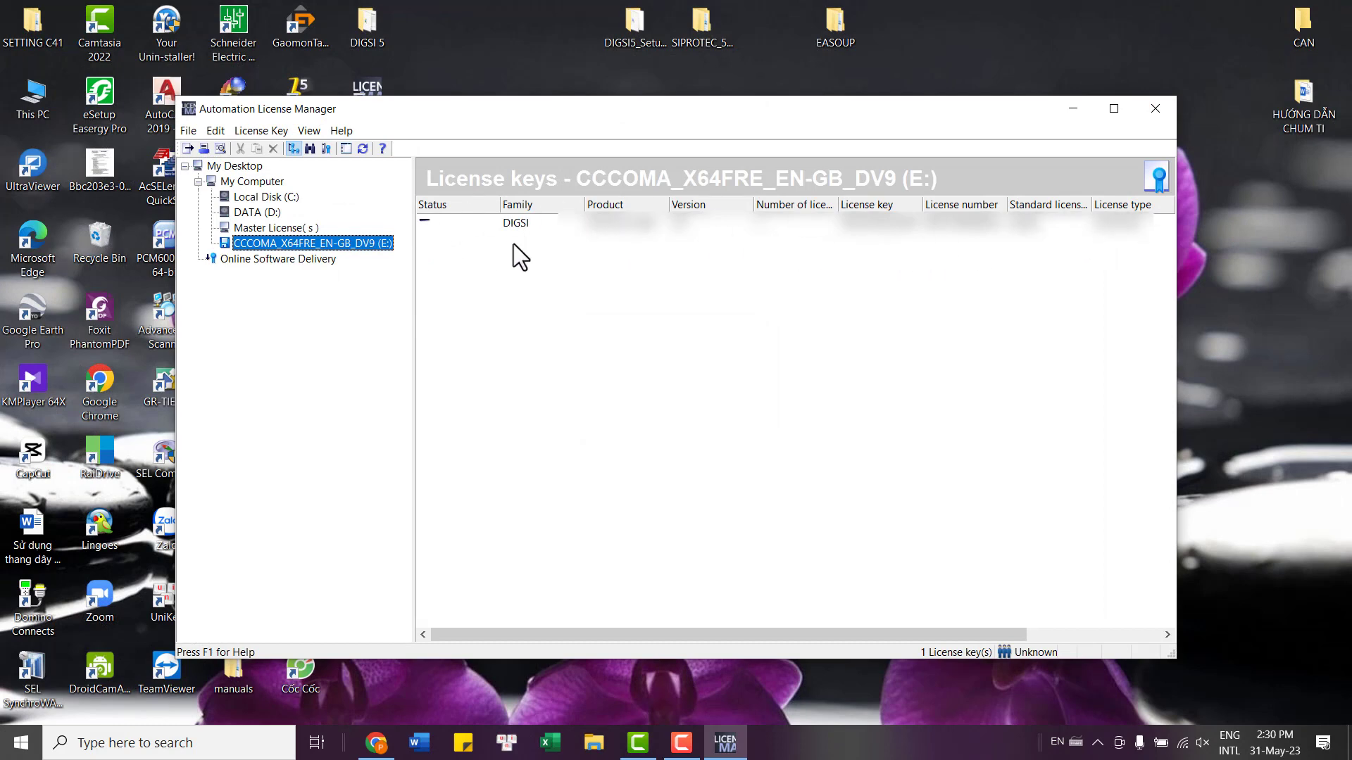
pyautogui.rightClick(652, 238)
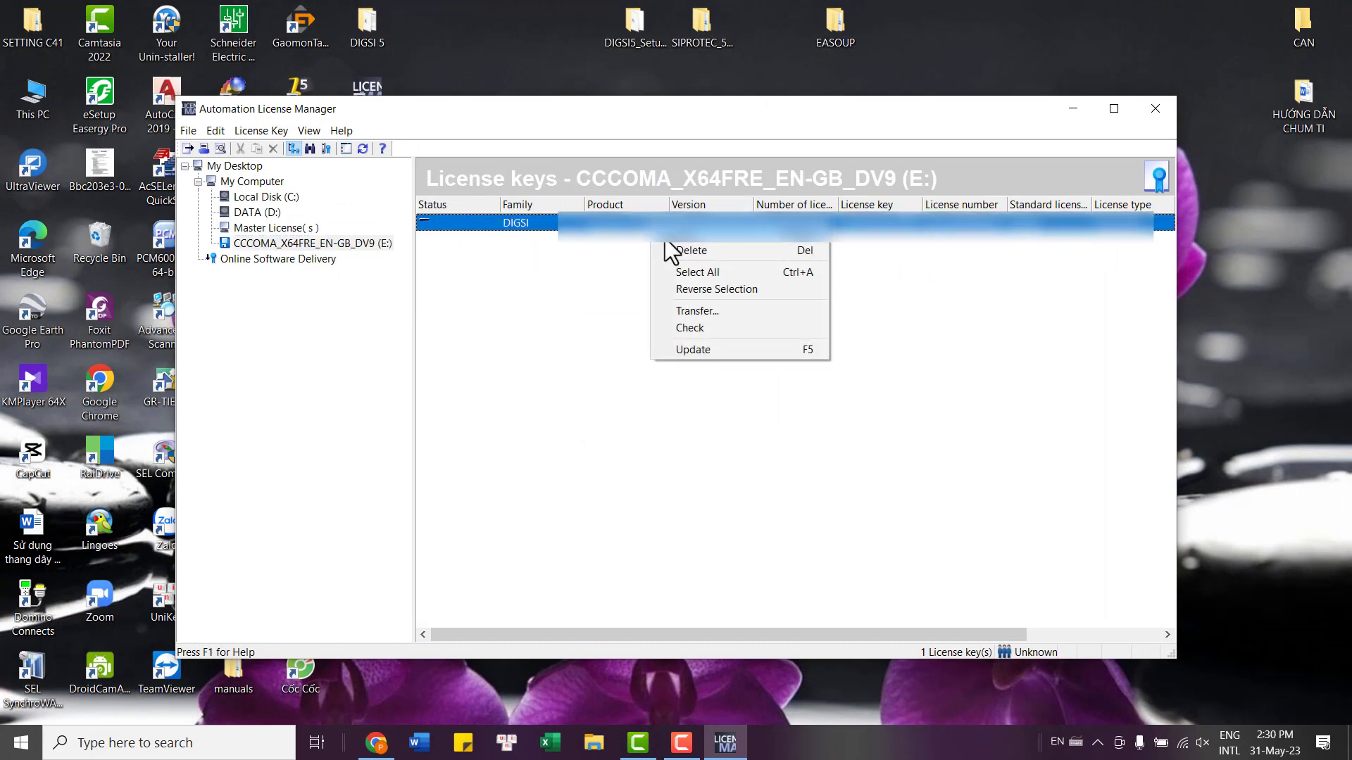
pyautogui.click(698, 309)
pyautogui.click(645, 388)
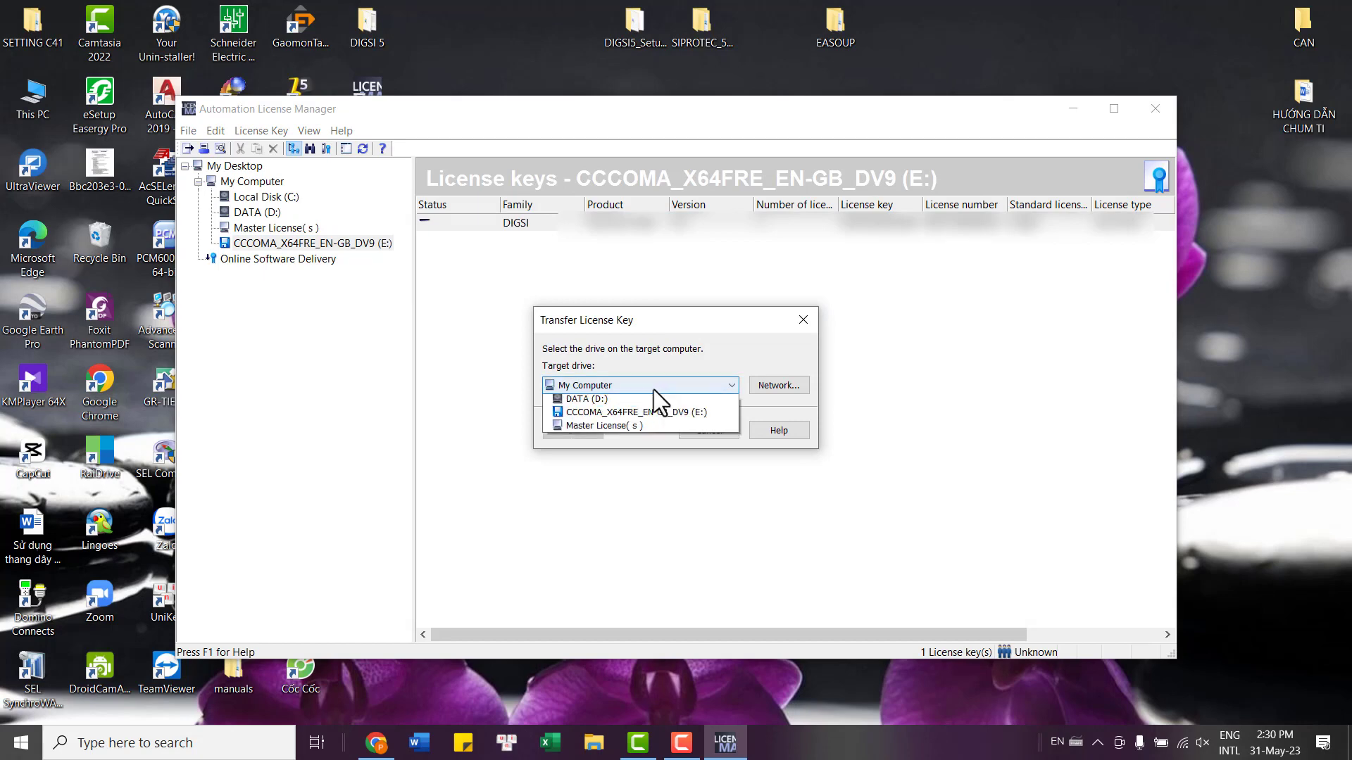
pyautogui.click(614, 416)
pyautogui.click(588, 431)
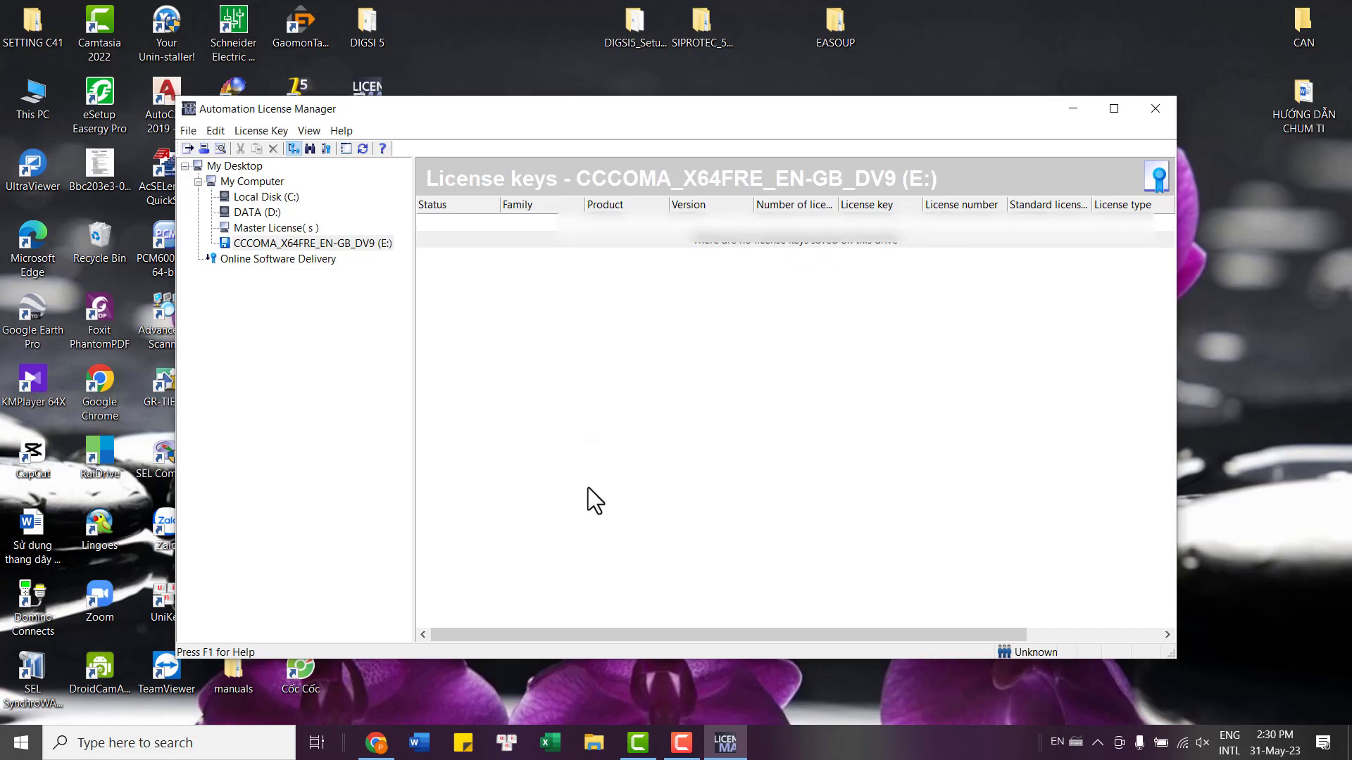
# - Check the DIGSI license key stored on Local Disk (C:)
pyautogui.click(273, 198)
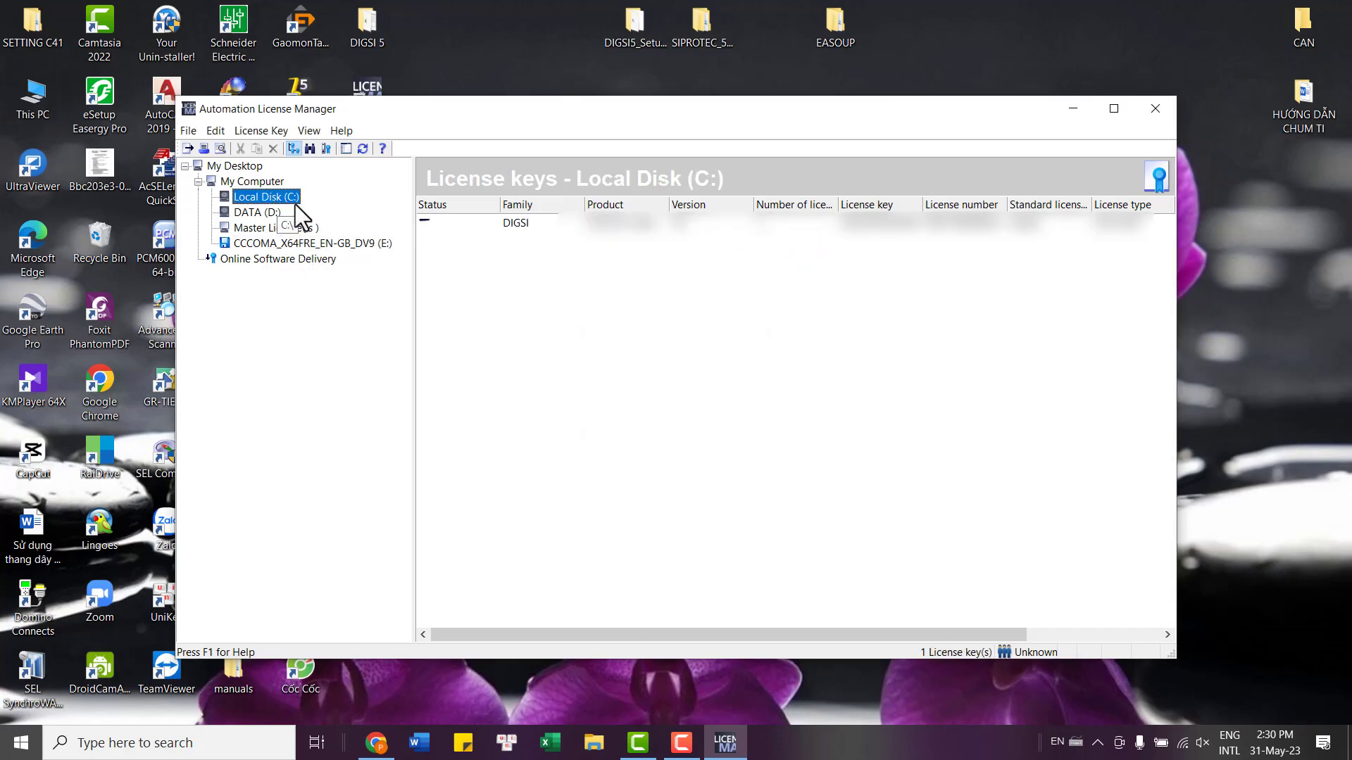
pyautogui.click(592, 224)
pyautogui.click(537, 271)
pyautogui.click(586, 224)
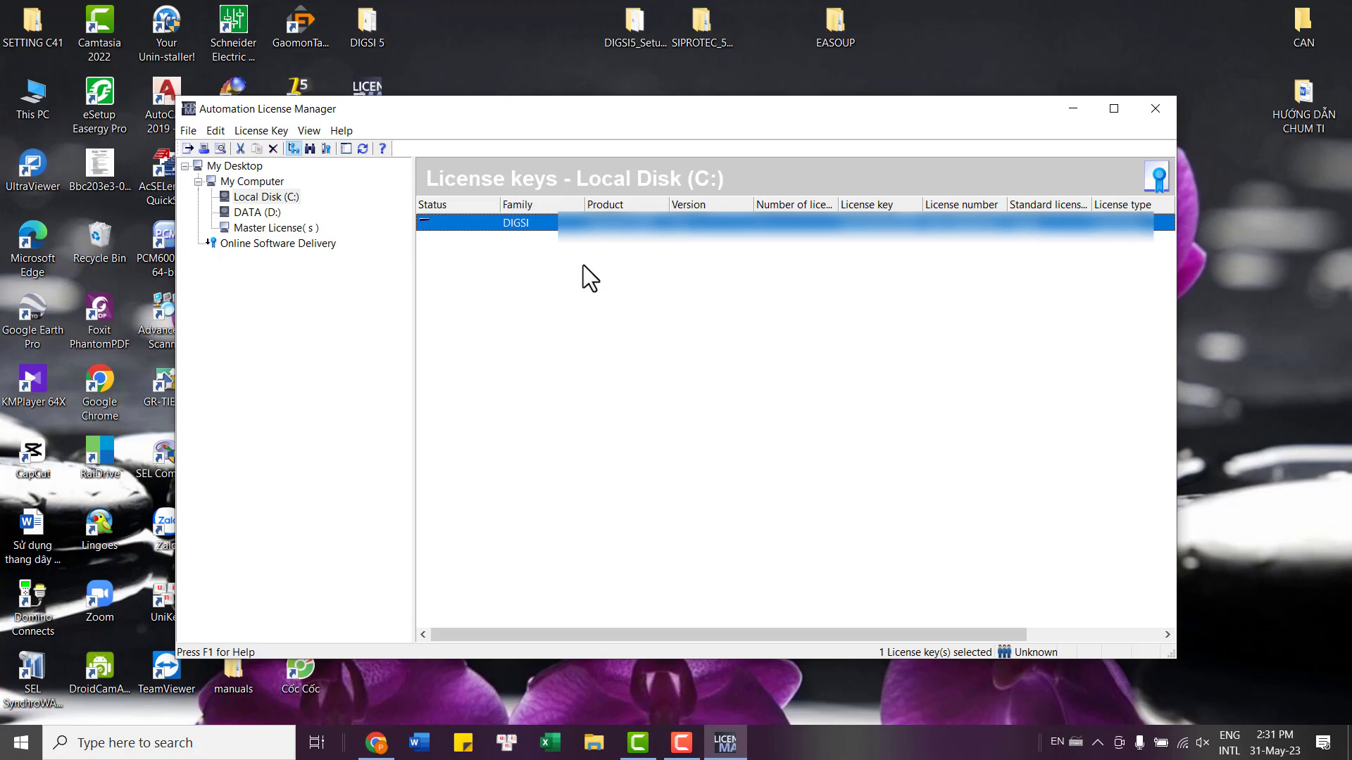
# - View the target drives for transferring the DIGSI key off Local Disk (C:), cancel the transfer and close the Automation License Manager
pyautogui.rightClick(611, 239)
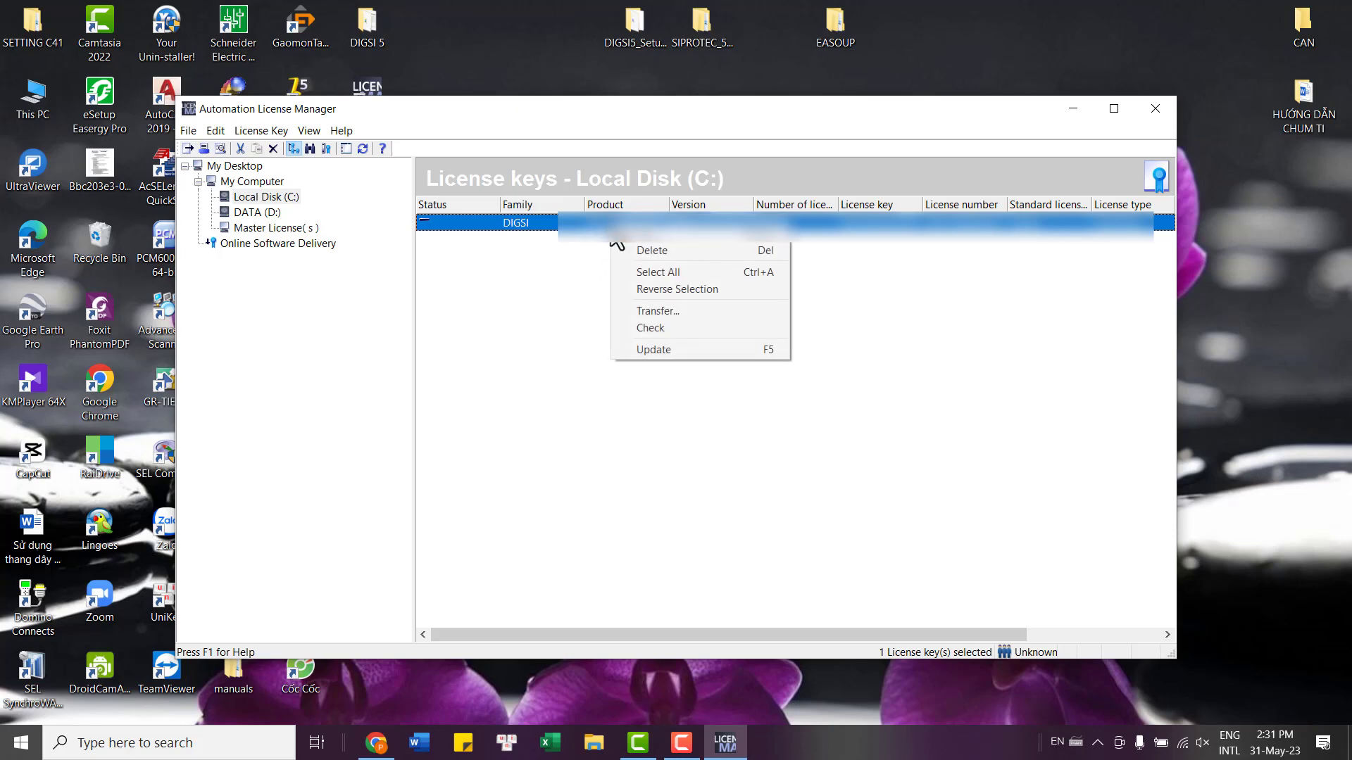
pyautogui.click(660, 314)
pyautogui.click(669, 384)
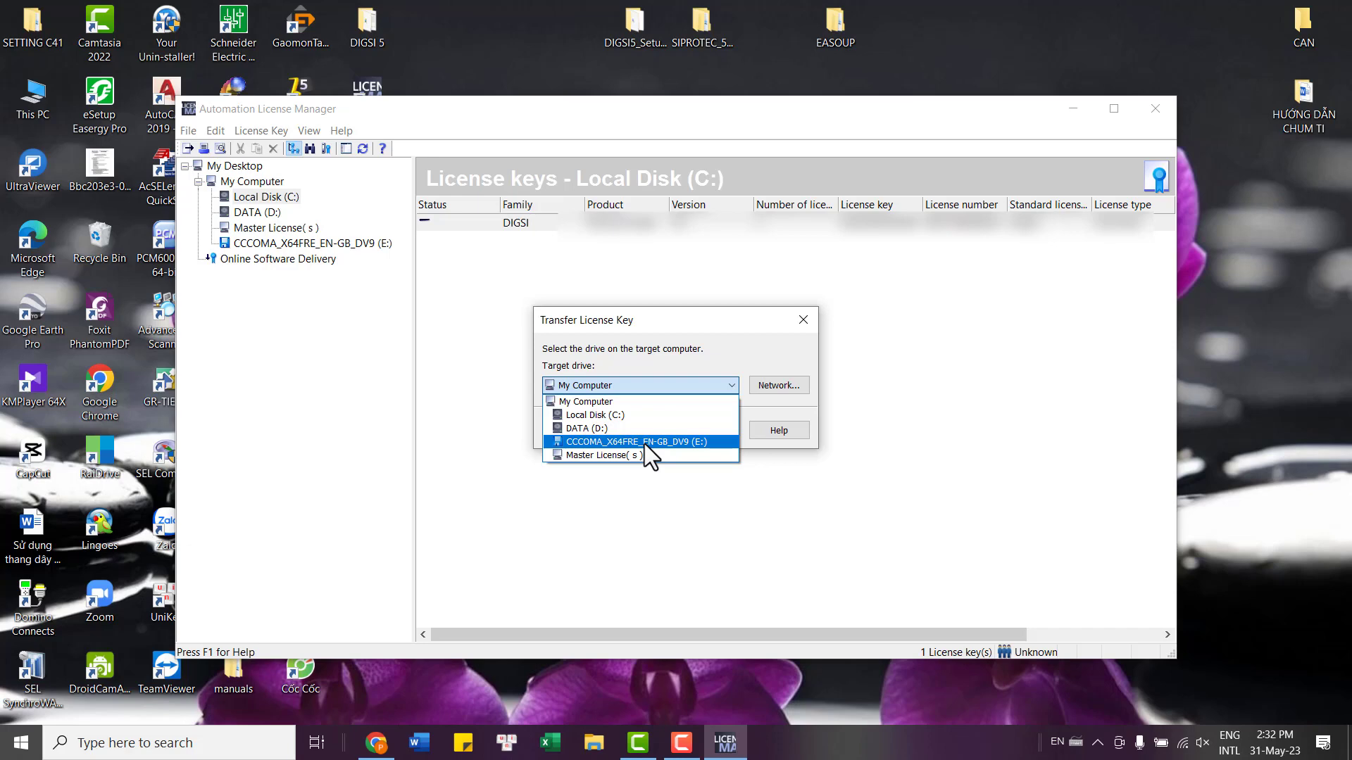
pyautogui.click(802, 315)
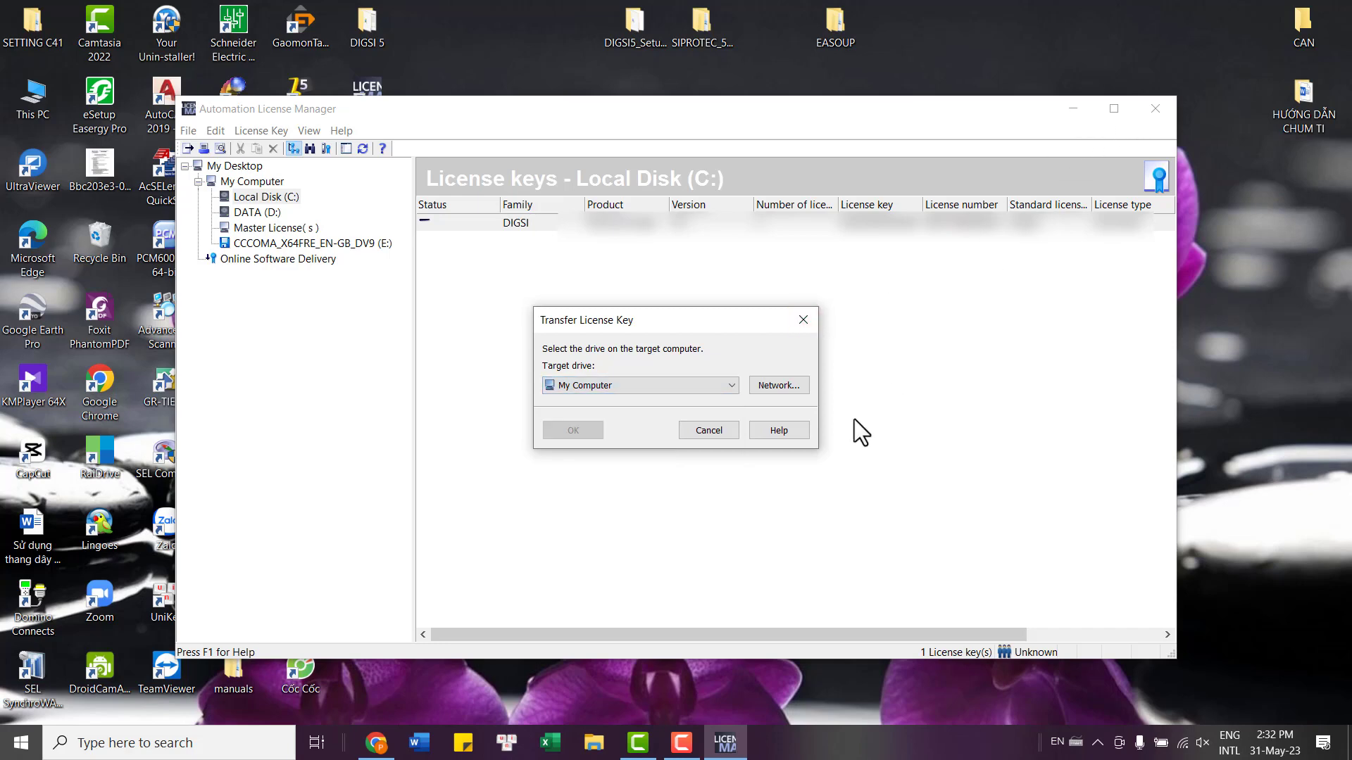
pyautogui.click(716, 431)
pyautogui.click(1155, 108)
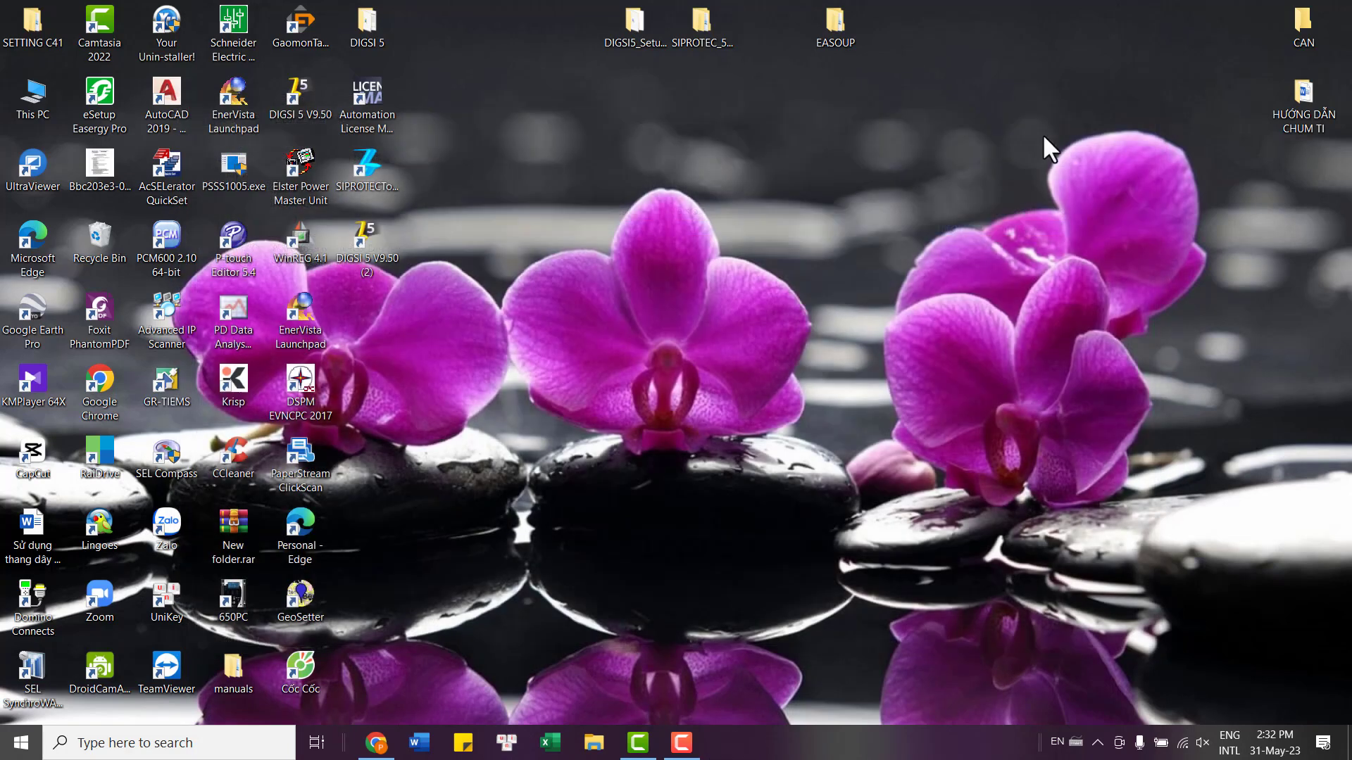
# - Start DIGSI 5 V9.50 from its newer desktop shortcut and decline the device driver import
pyautogui.rightClick(852, 100)
pyautogui.click(879, 154)
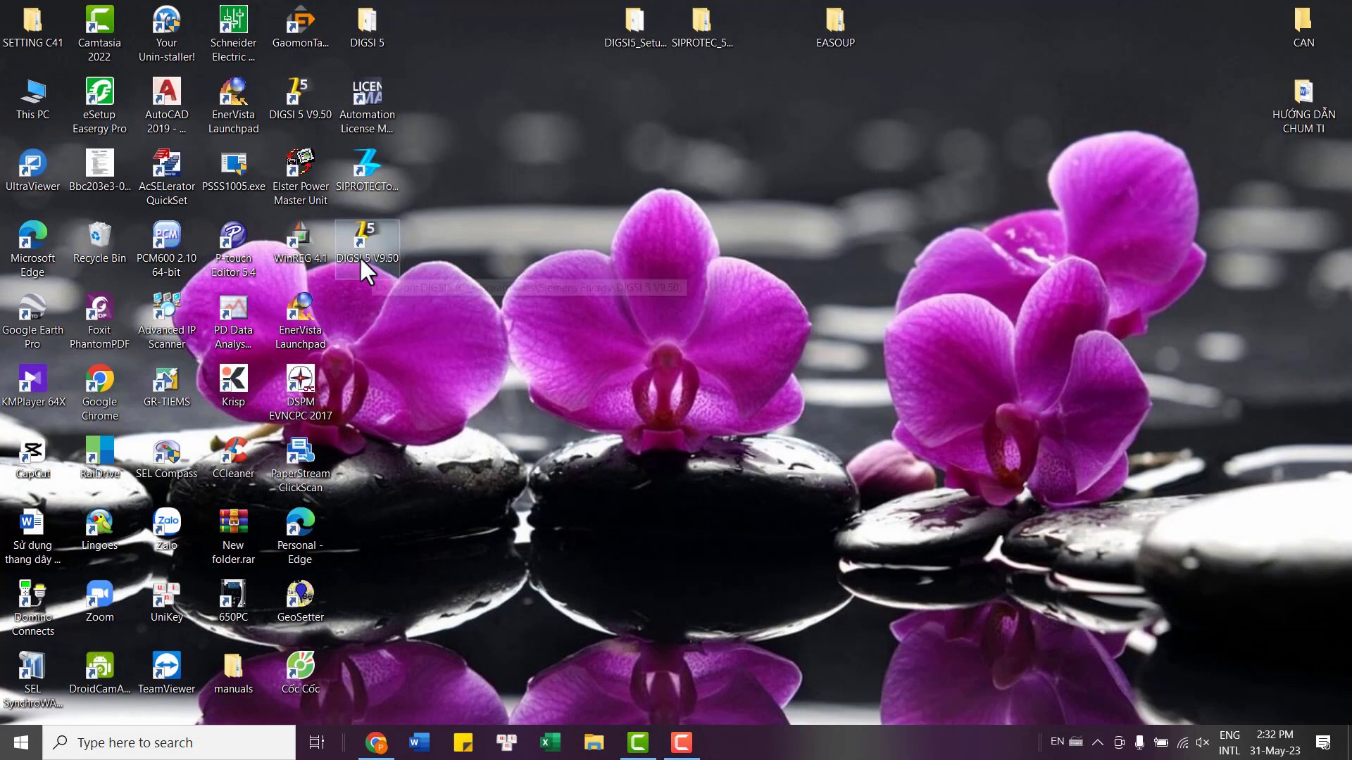
pyautogui.doubleClick(356, 253)
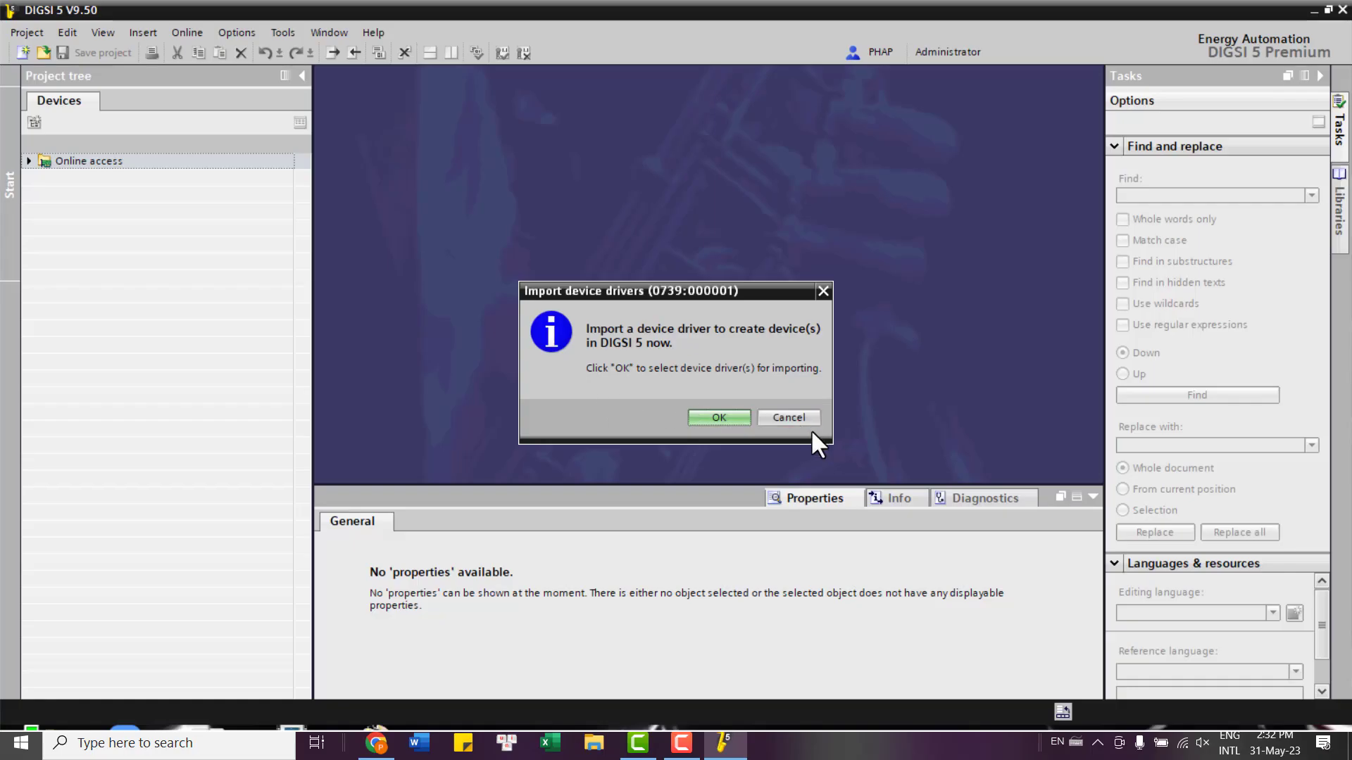
pyautogui.click(790, 416)
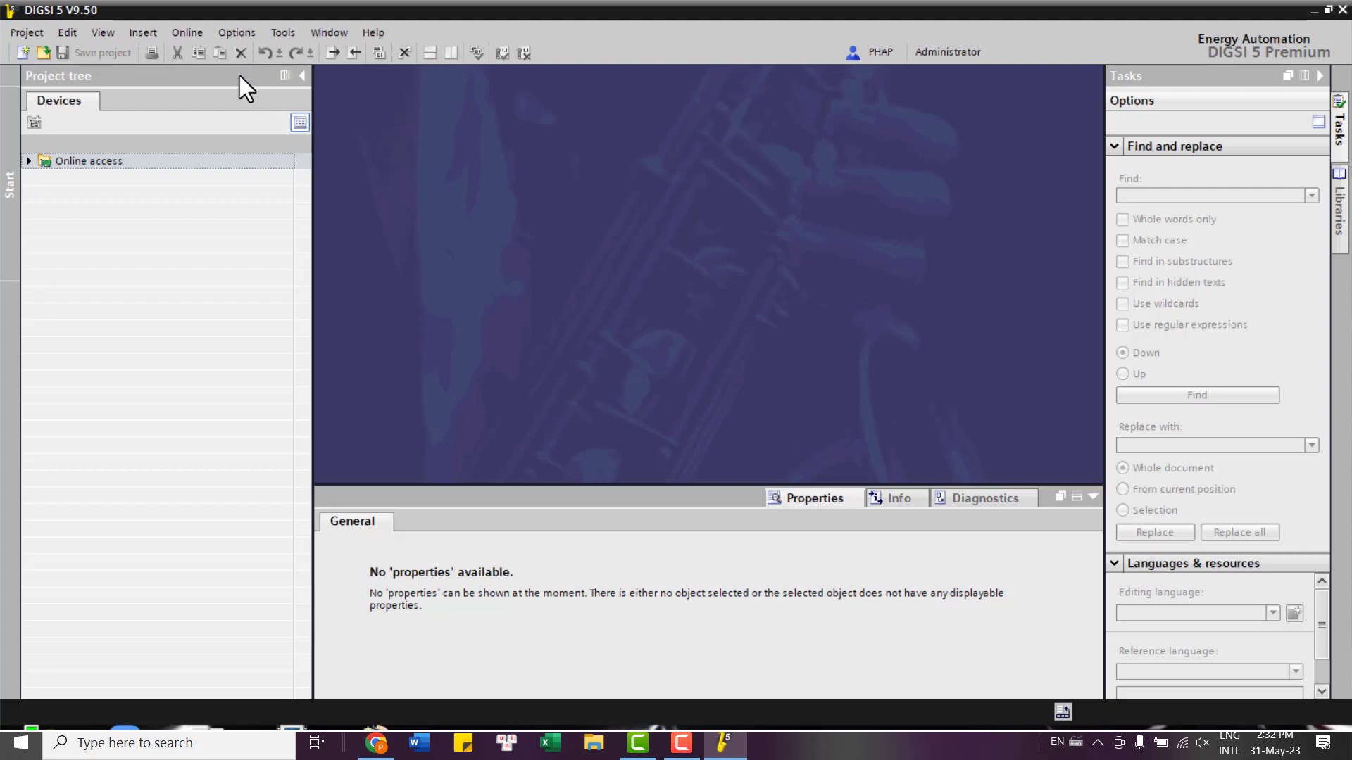
# - Check the installed packages in the installed software information for the licensed DIGSI 5 edition and close it
pyautogui.click(375, 32)
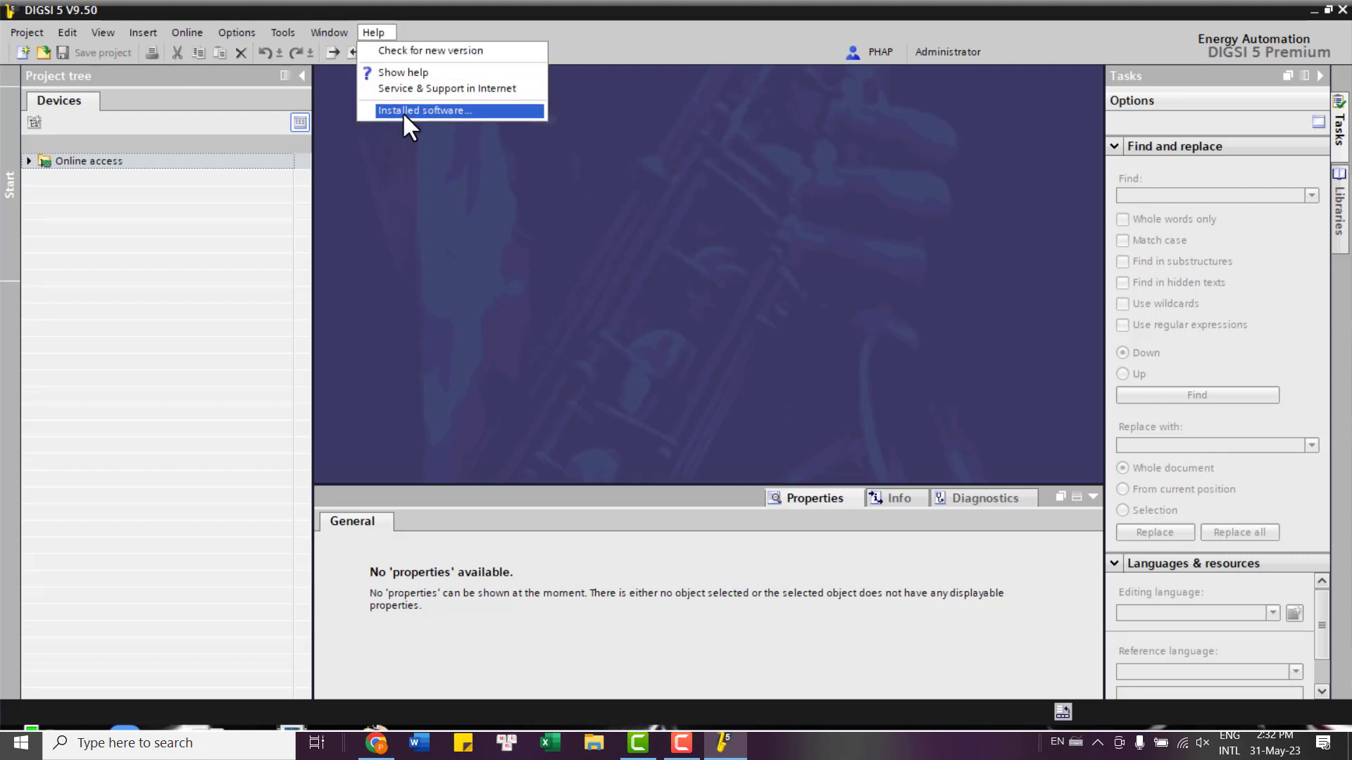
pyautogui.click(403, 112)
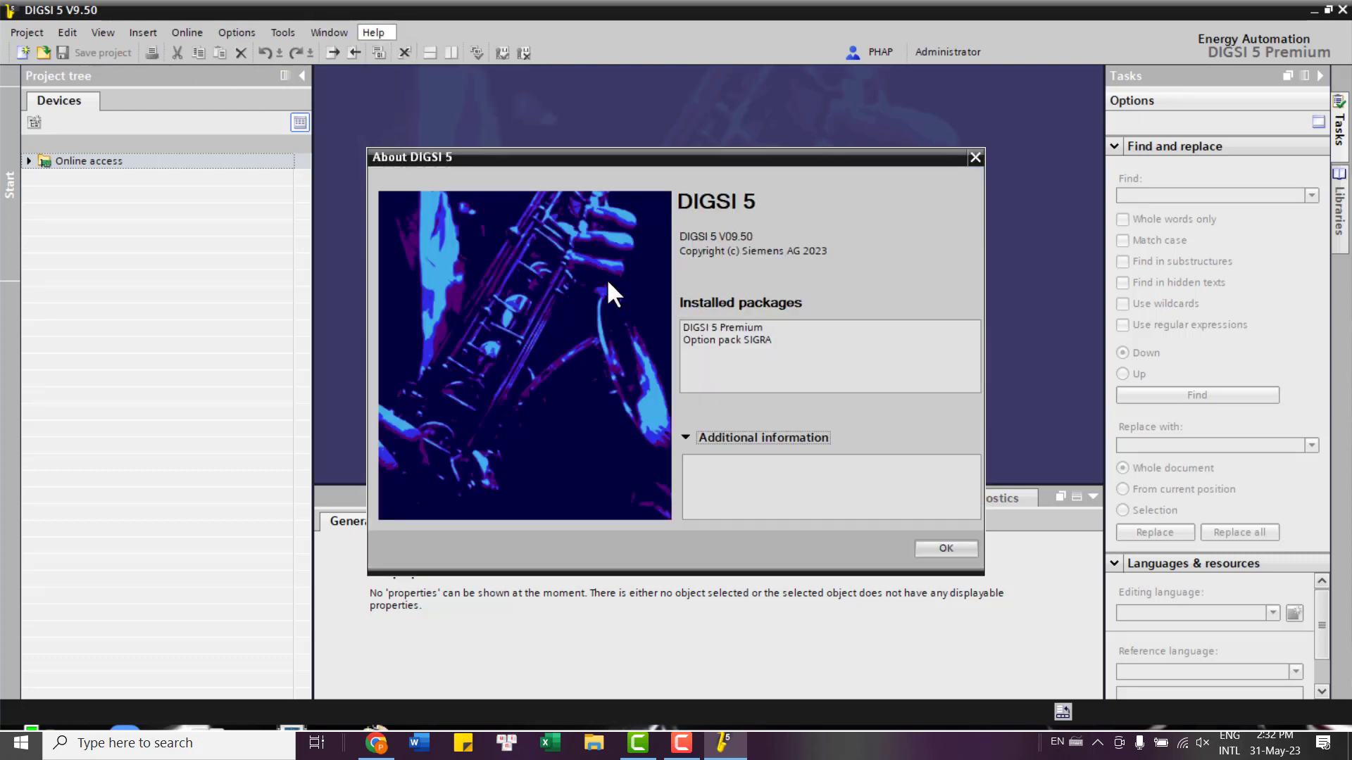
pyautogui.click(684, 330)
pyautogui.moveTo(681, 328); pyautogui.dragTo(763, 328)
pyautogui.click(731, 339)
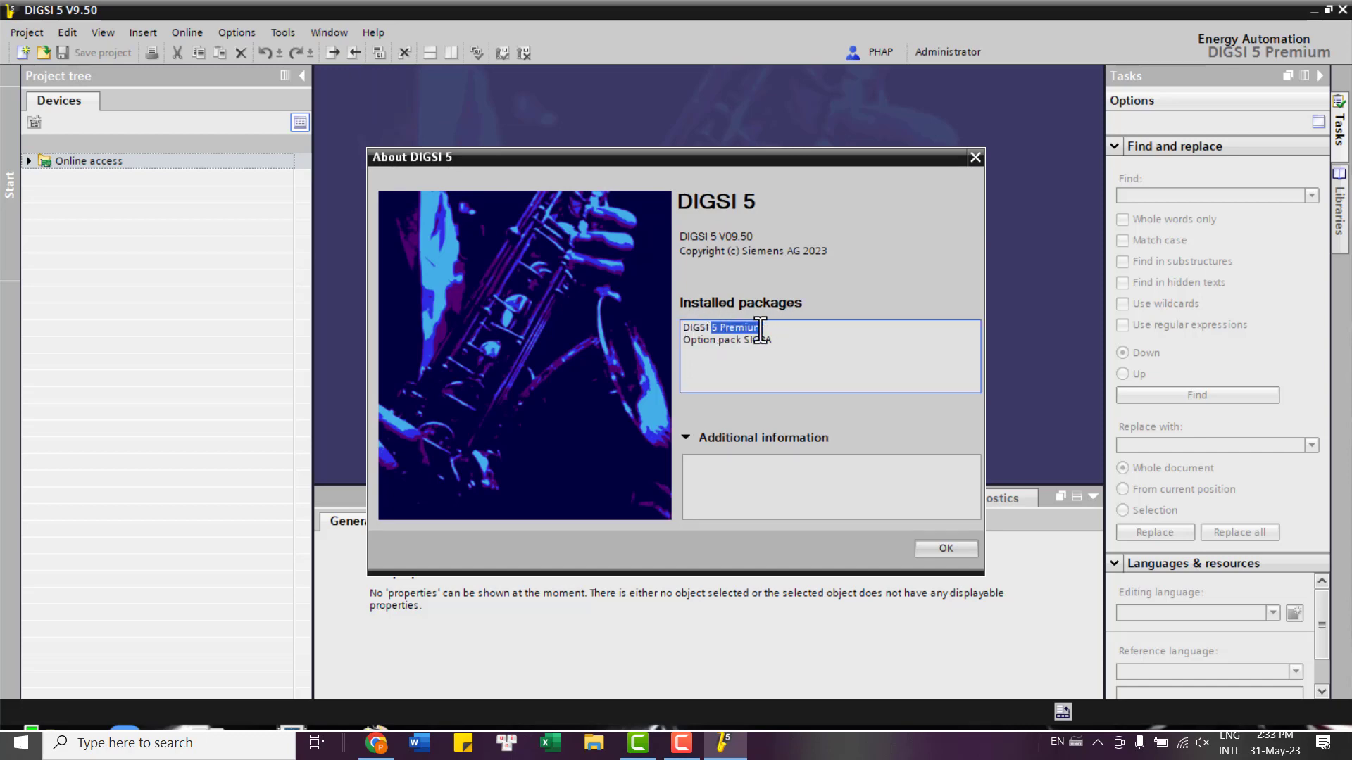
pyautogui.click(976, 158)
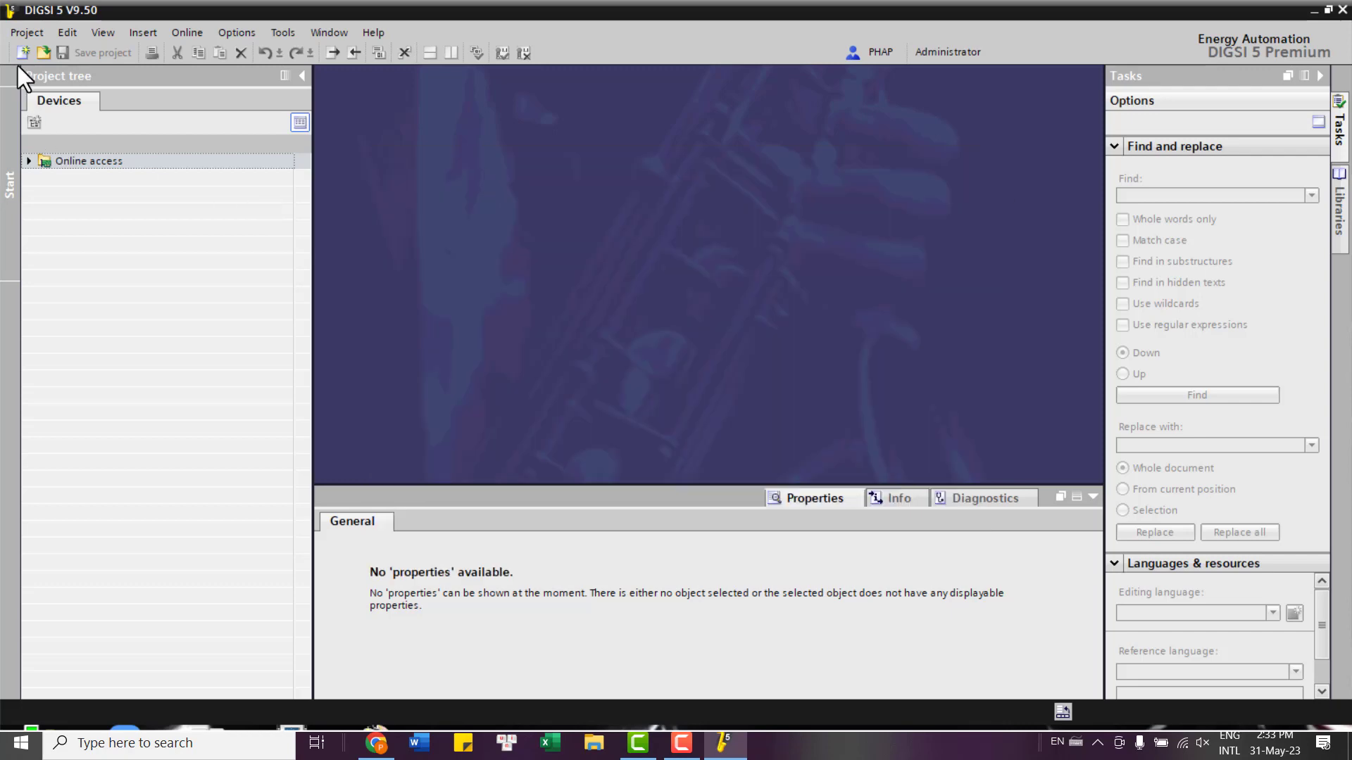
# - Open the recently used project 110kV_EaSoup_CPC_V16_1_V18
pyautogui.click(48, 54)
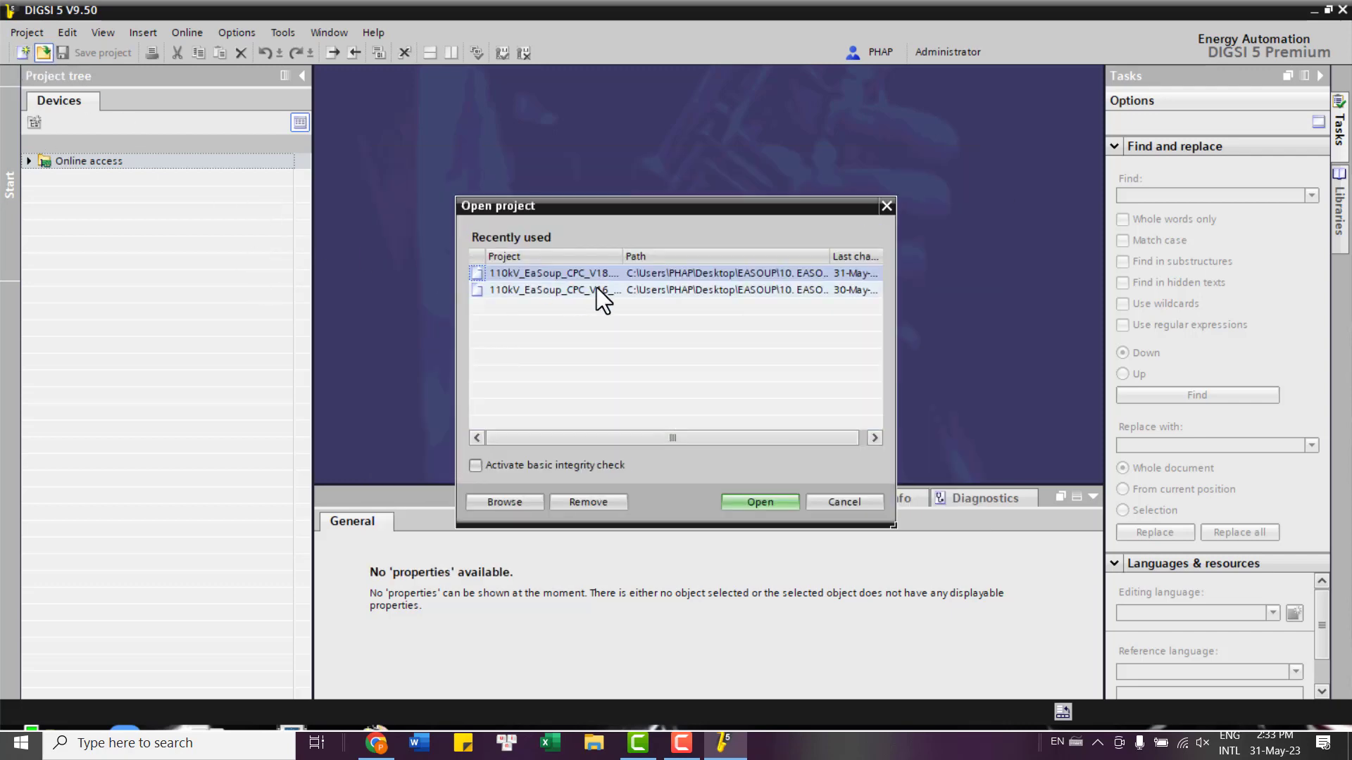
pyautogui.click(600, 292)
pyautogui.click(766, 498)
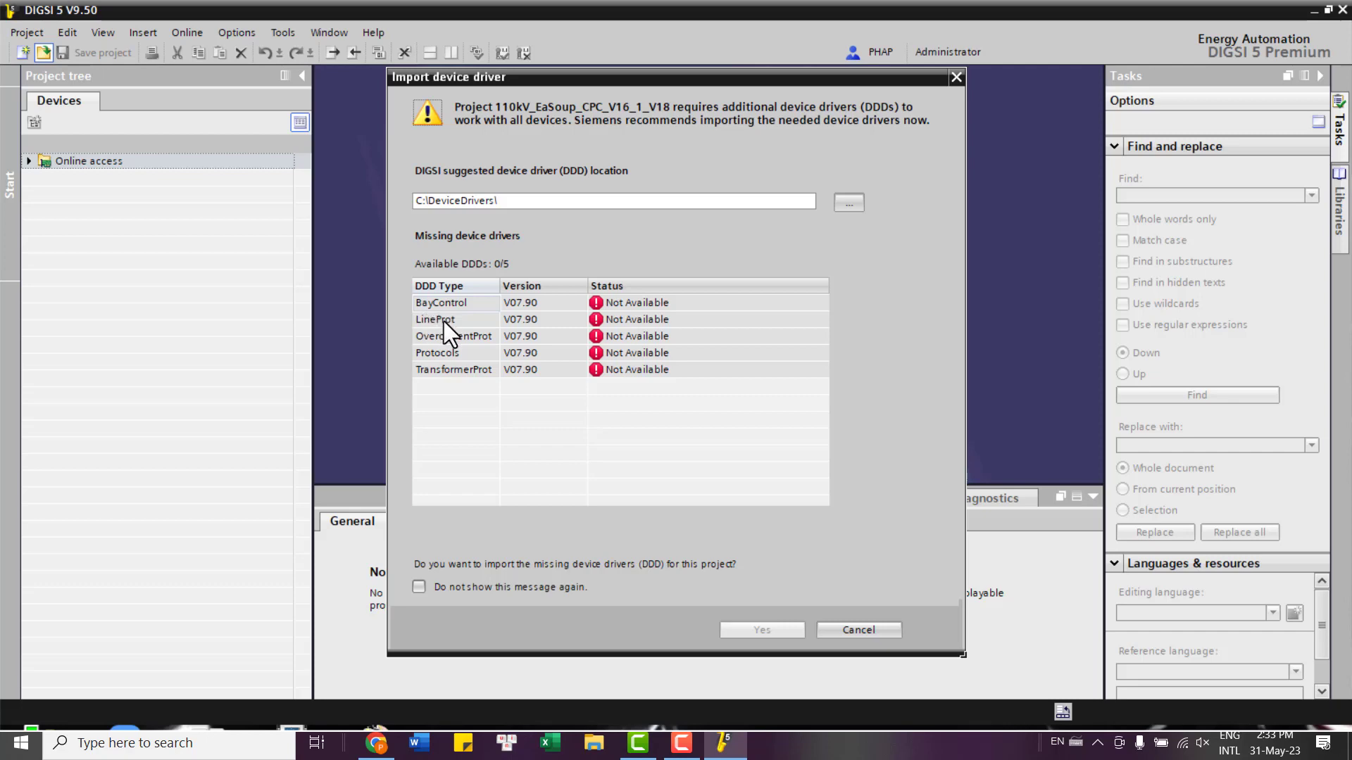
# - Review the missing device driver types and versions required by the project, and cancel their import
pyautogui.click(441, 303)
pyautogui.click(443, 331)
pyautogui.click(450, 357)
pyautogui.click(454, 372)
pyautogui.click(440, 352)
pyautogui.click(447, 366)
pyautogui.click(433, 352)
pyautogui.click(438, 366)
pyautogui.click(440, 355)
pyautogui.click(444, 366)
pyautogui.click(444, 357)
pyautogui.click(445, 366)
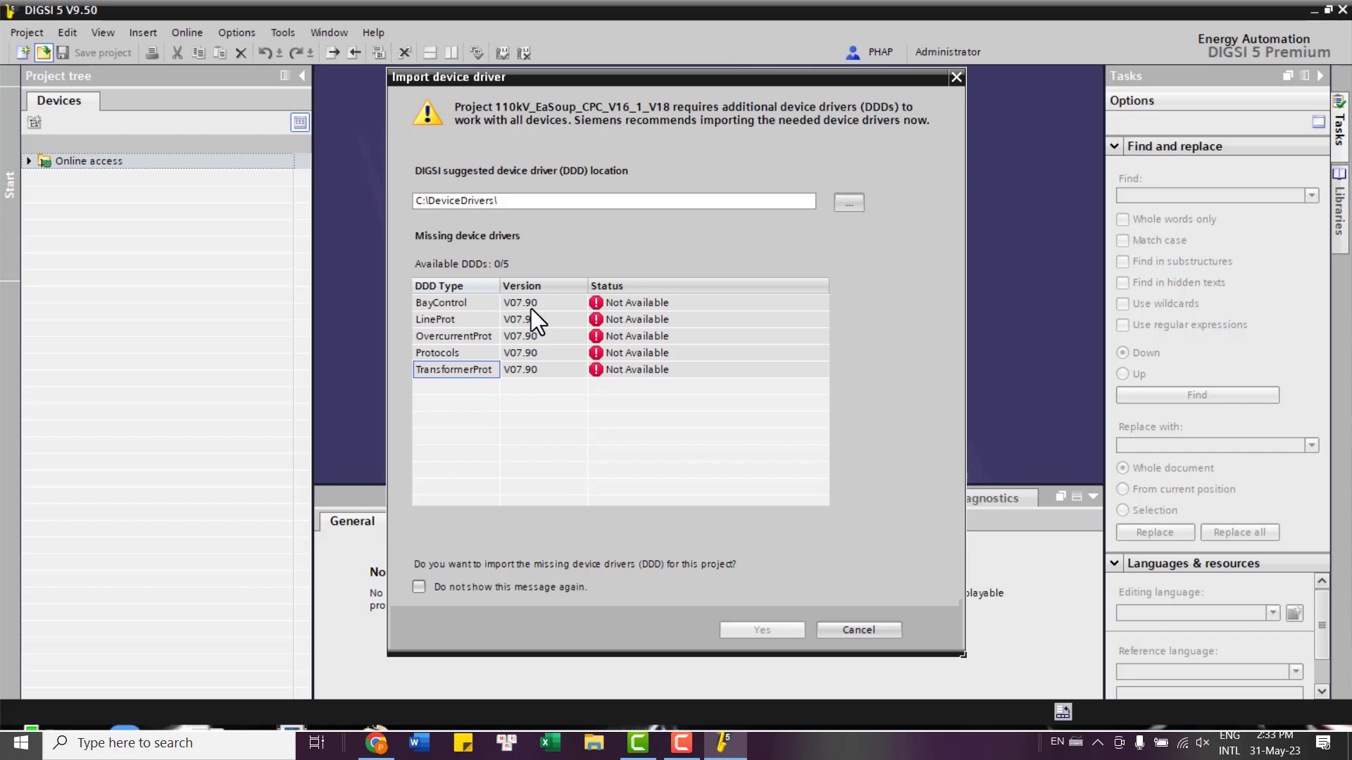
pyautogui.click(853, 630)
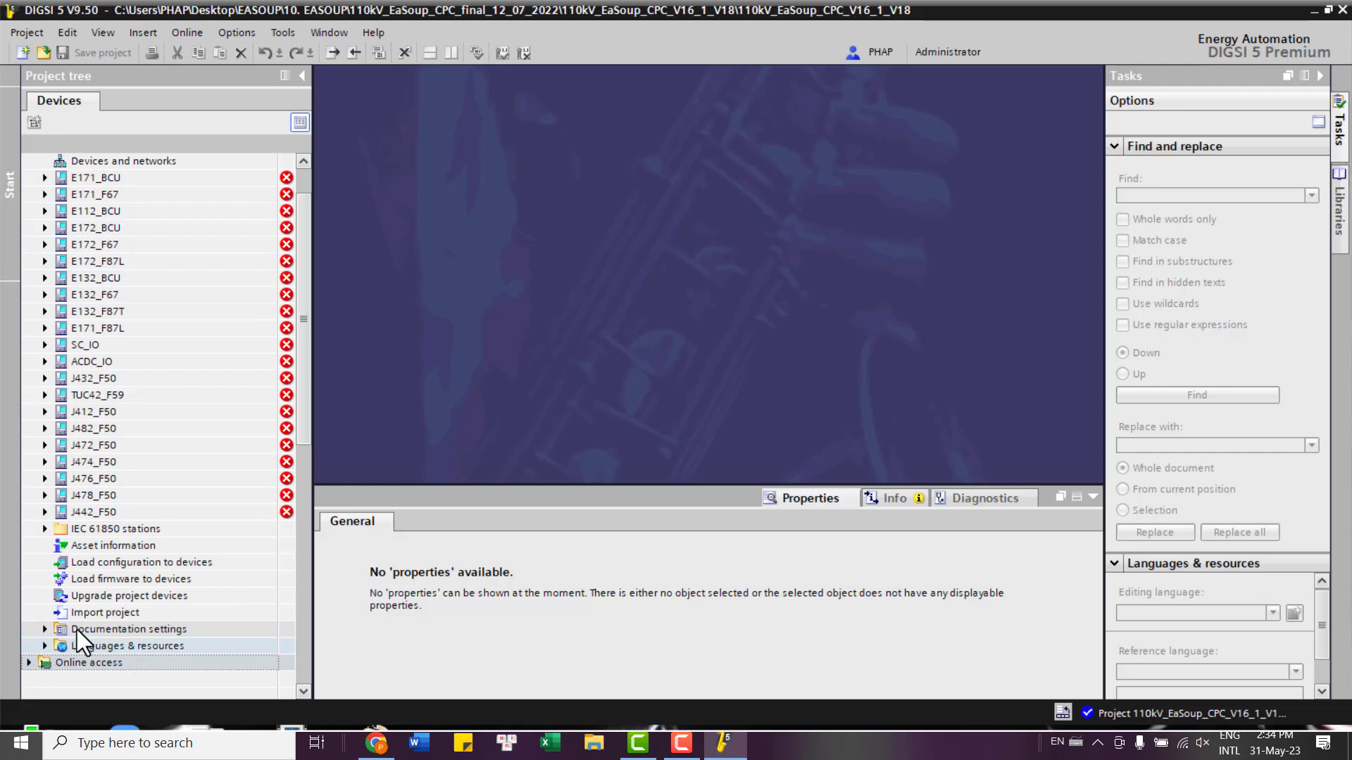
# - Expand Online access in the project tree to view the available interfaces, and collapse it again
pyautogui.click(27, 665)
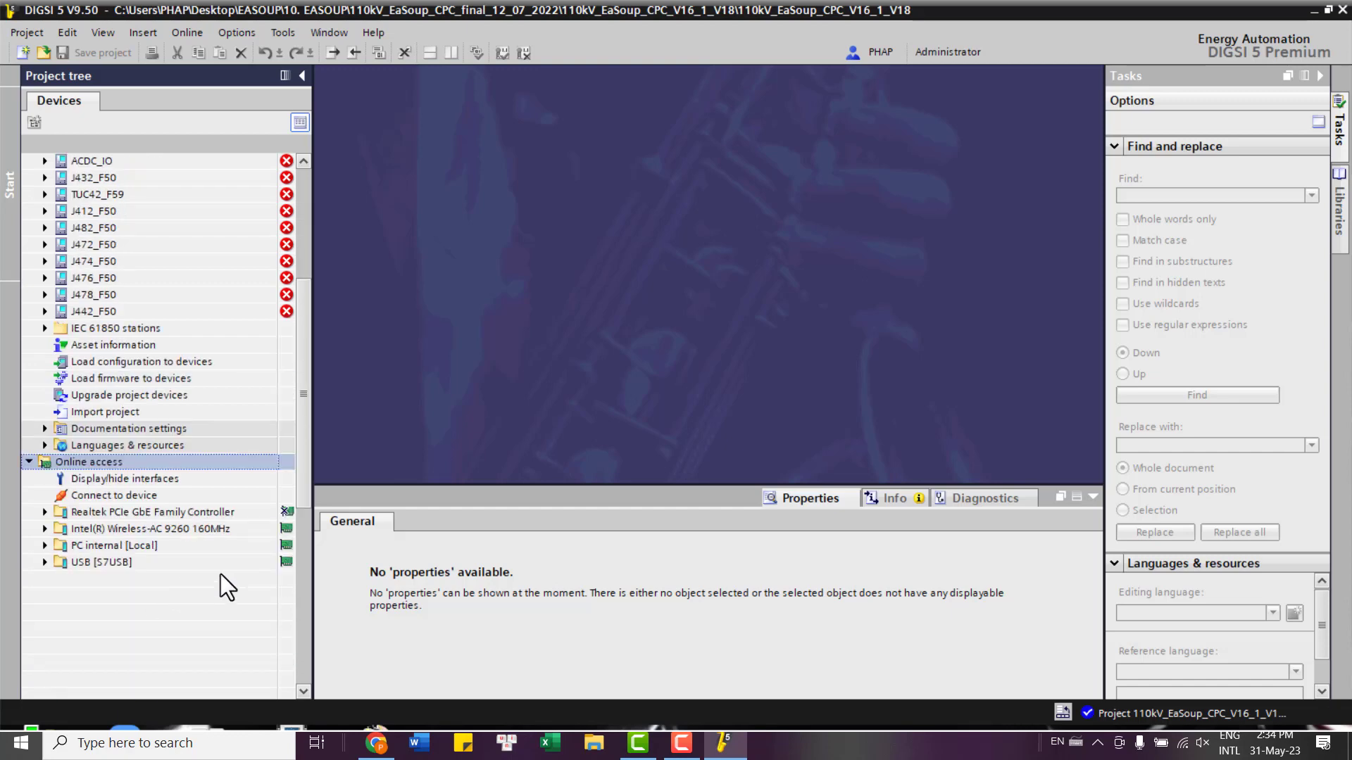
pyautogui.scroll(4, 247, 568)
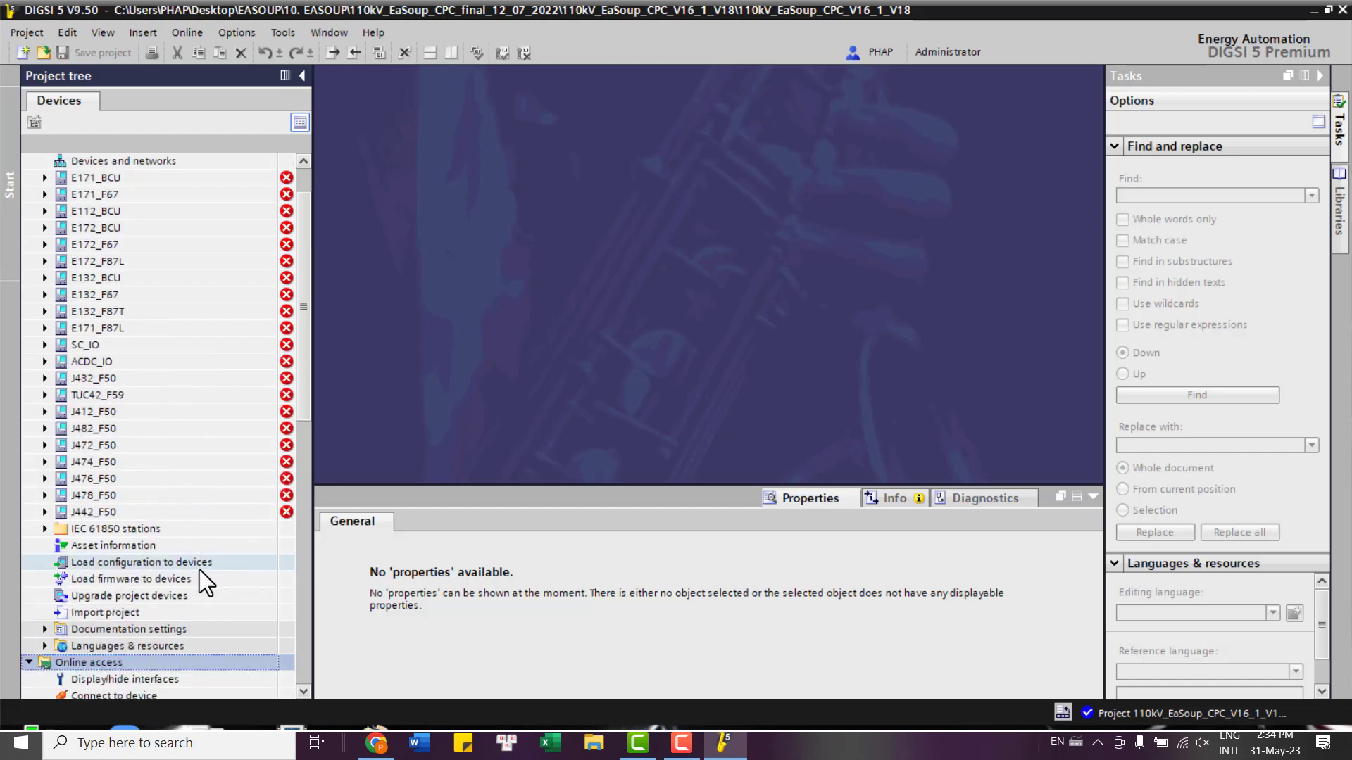
pyautogui.click(31, 662)
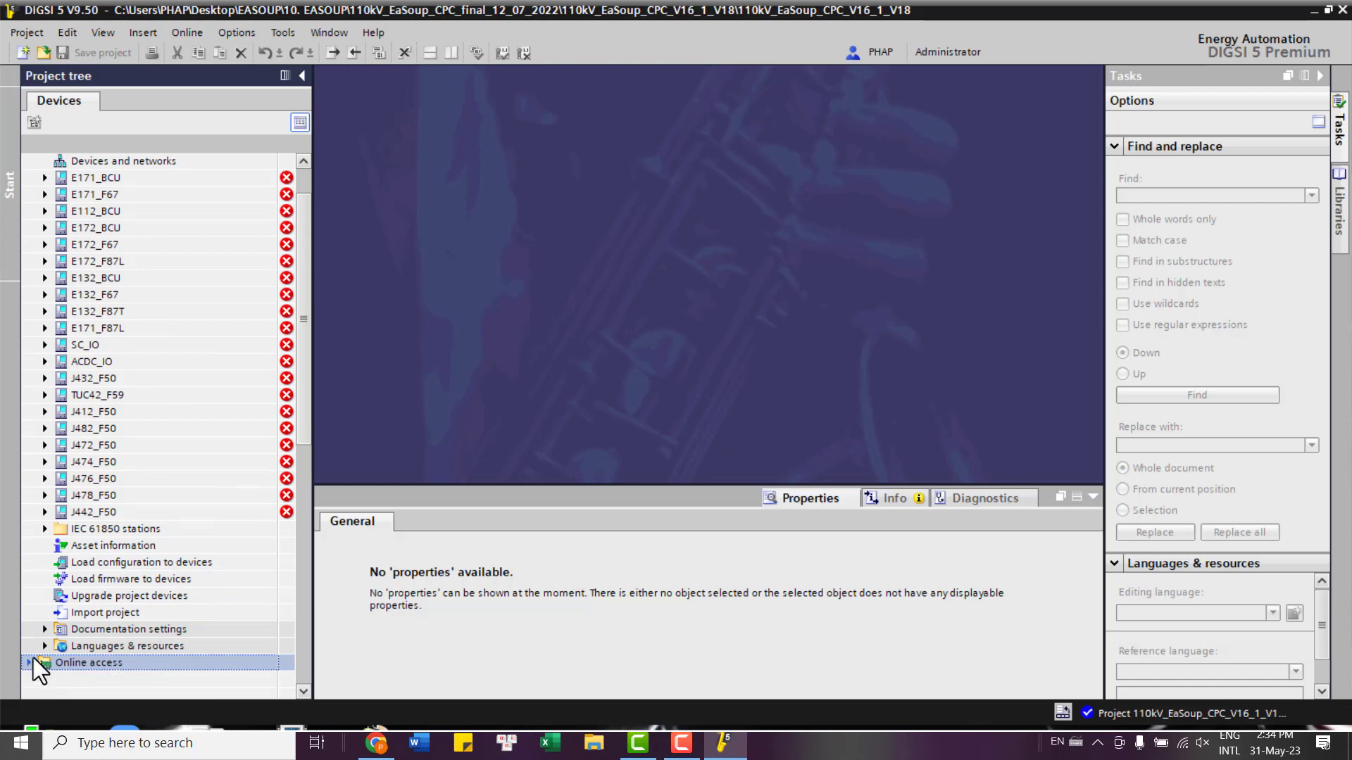
# - Expand device J432_F50 in the project tree and open its device information
pyautogui.click(45, 412)
pyautogui.click(45, 412)
pyautogui.click(46, 379)
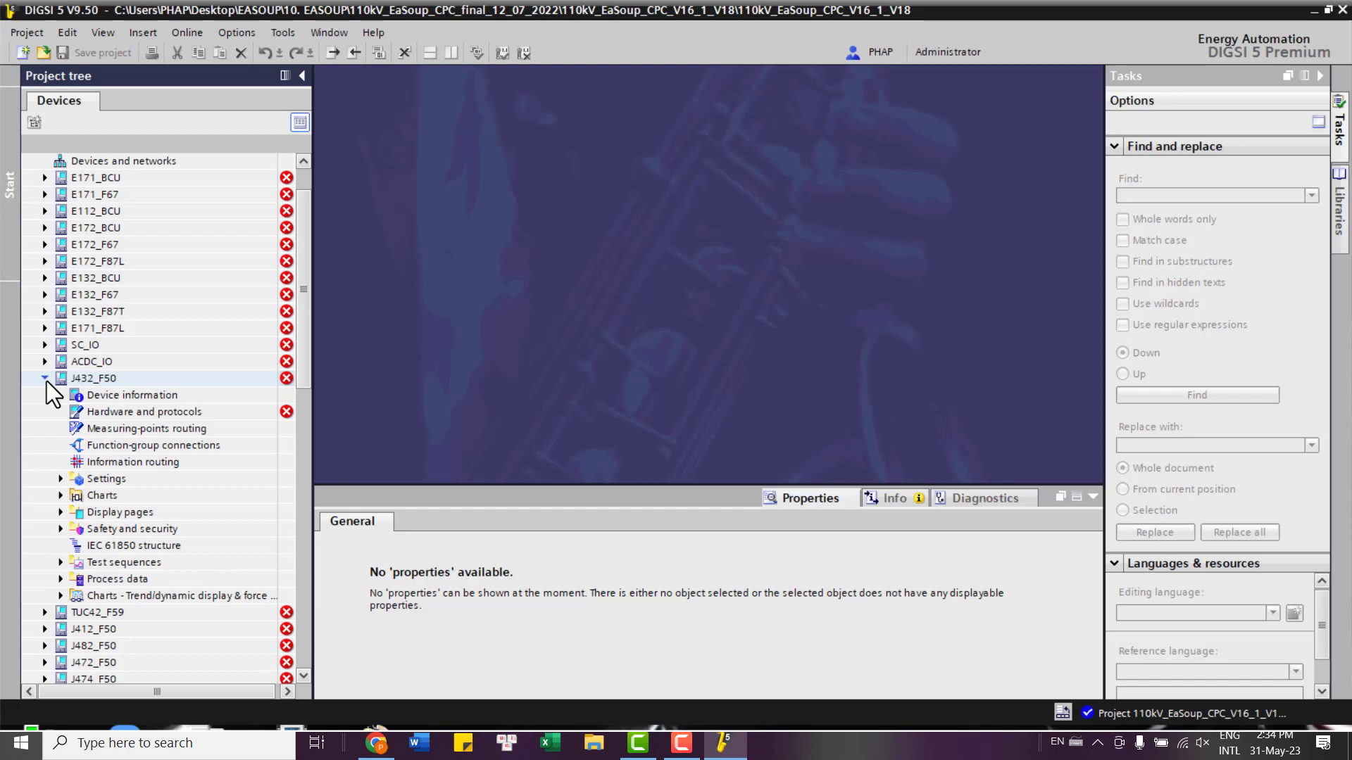
pyautogui.click(122, 396)
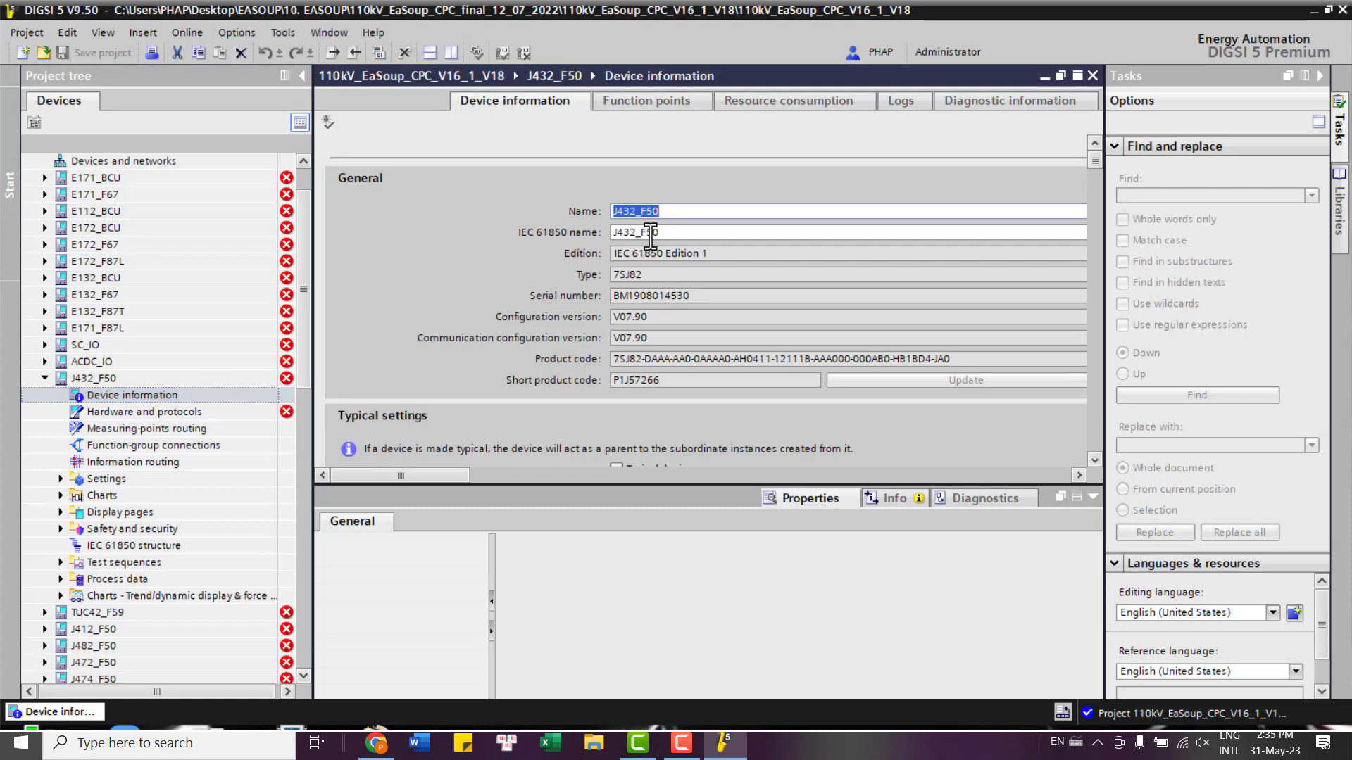
# - Check the device type and configuration version in the general information of J432_F50
pyautogui.press('Tab')
pyautogui.press('Tab')
pyautogui.press('Tab')
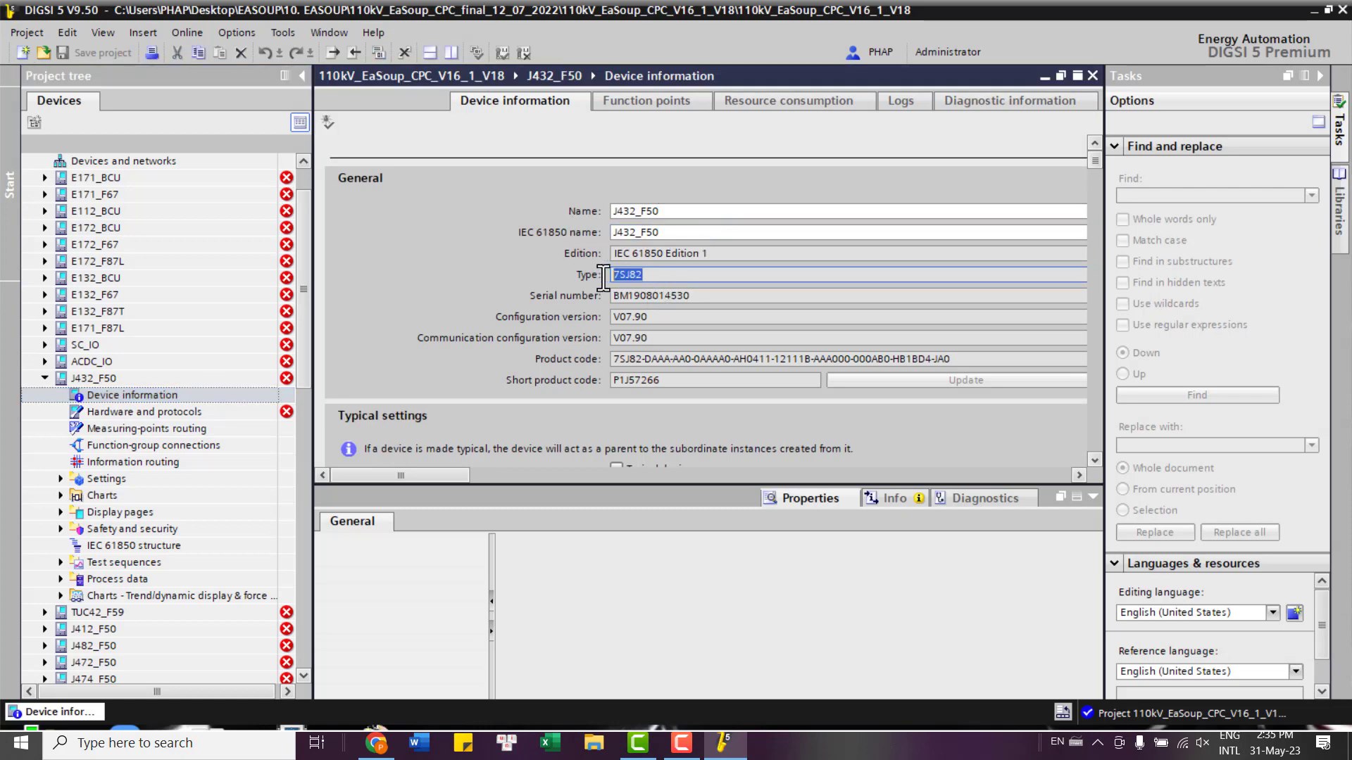
pyautogui.click(650, 322)
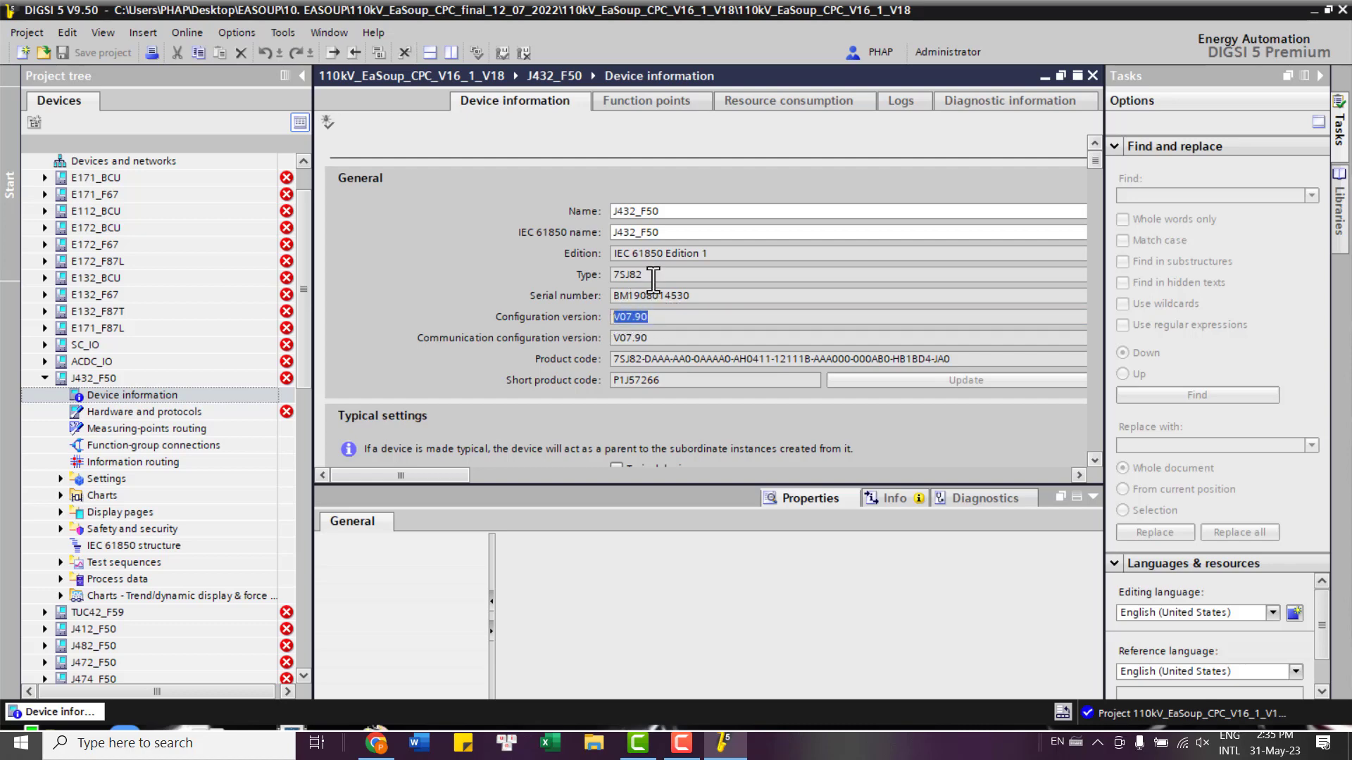
pyautogui.click(654, 281)
pyautogui.click(654, 317)
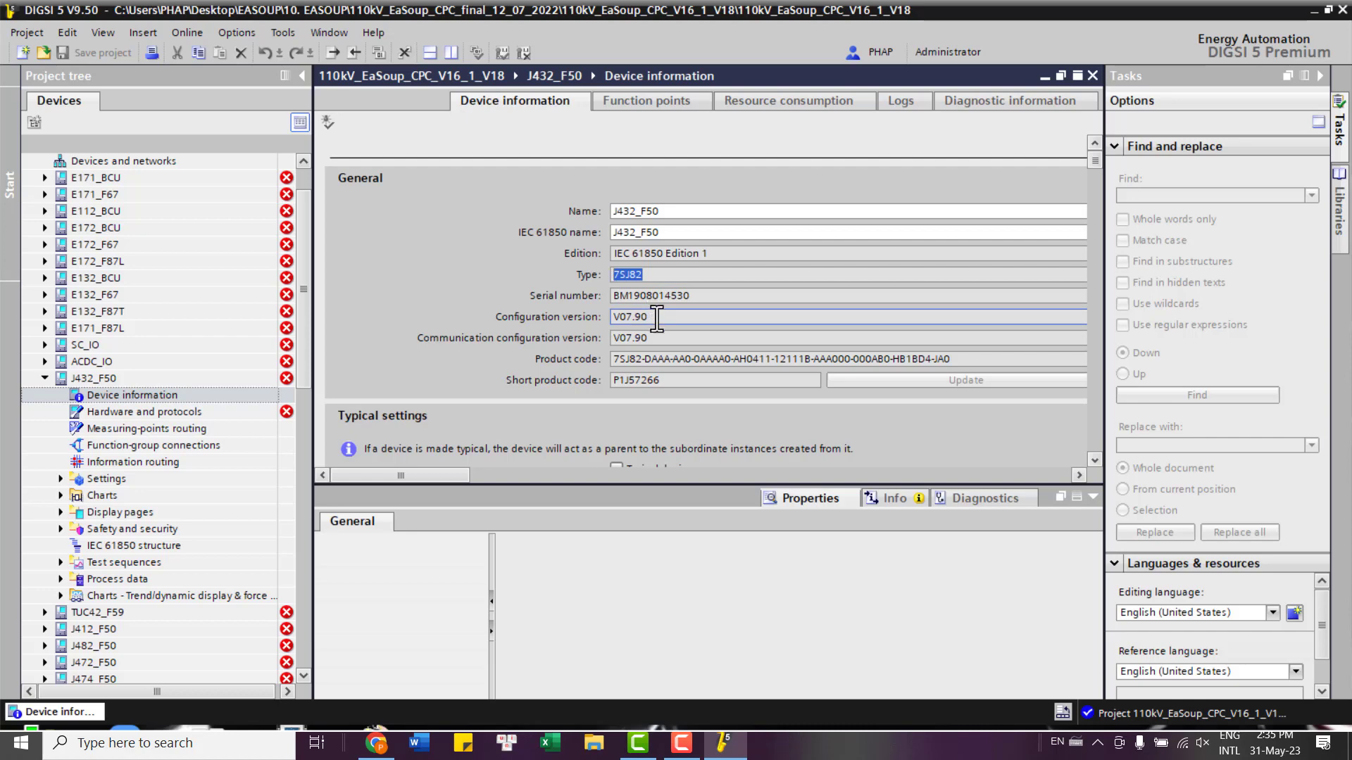
pyautogui.click(651, 282)
pyautogui.click(656, 321)
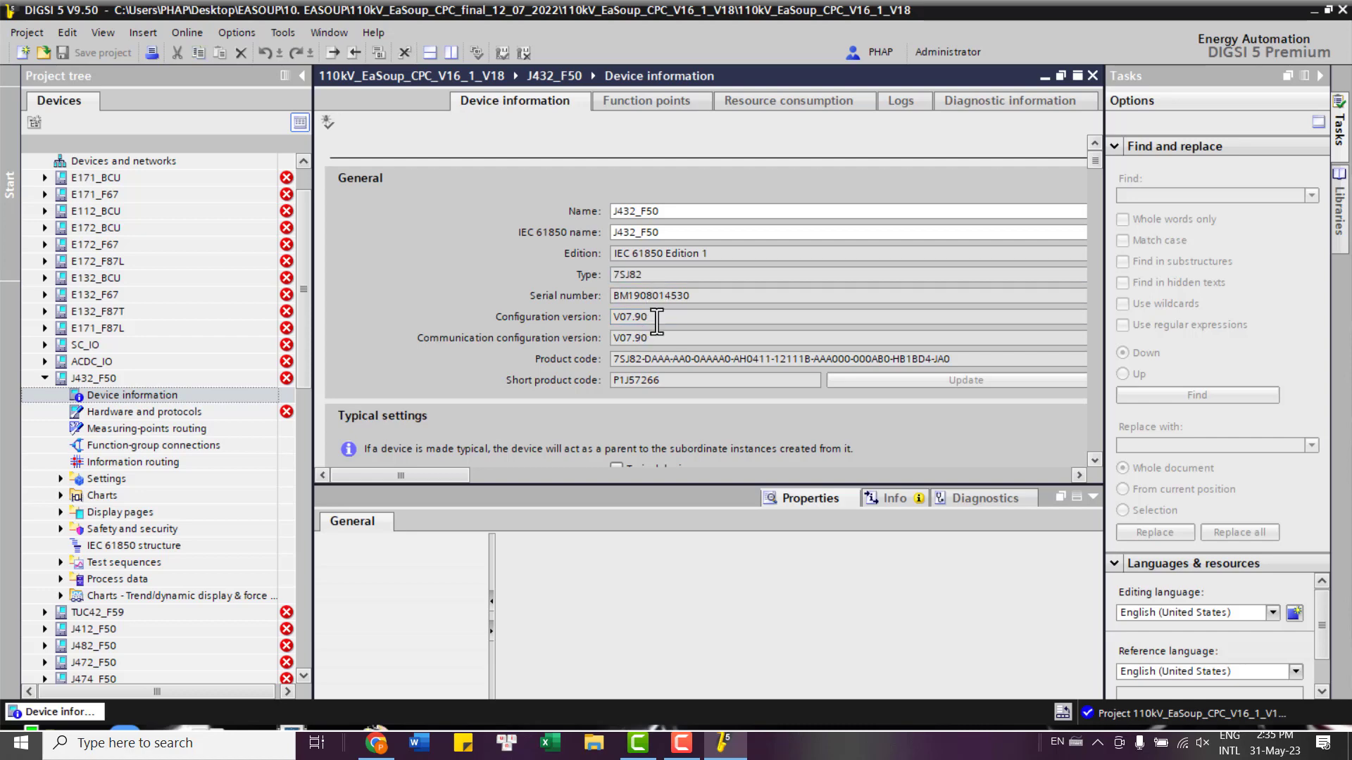
pyautogui.click(637, 275)
pyautogui.moveTo(654, 317); pyautogui.dragTo(604, 317)
pyautogui.click(672, 315)
# - Switch to Chrome and search Siemens Industry Online Support for "siprotec 5 device drivers"
pyautogui.click(387, 752)
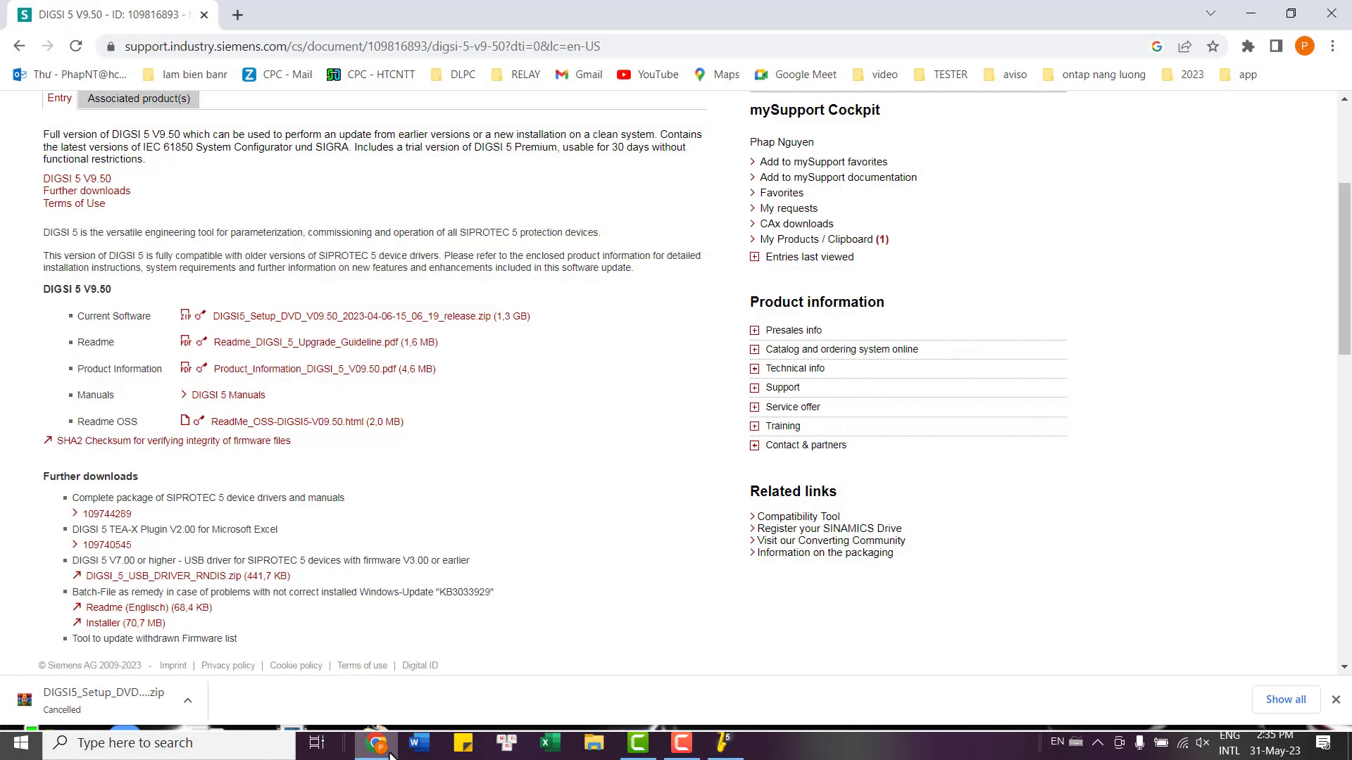
pyautogui.scroll(4, 274, 141)
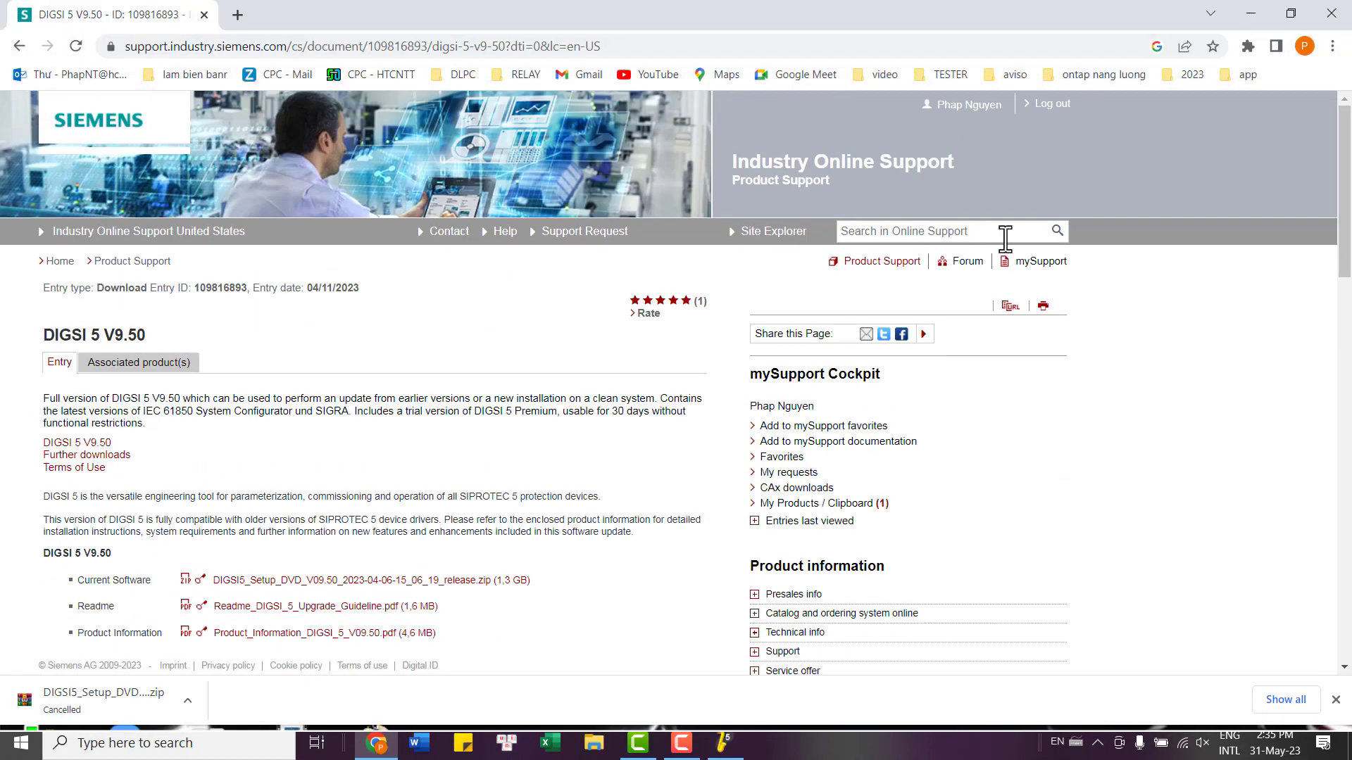
pyautogui.click(891, 237)
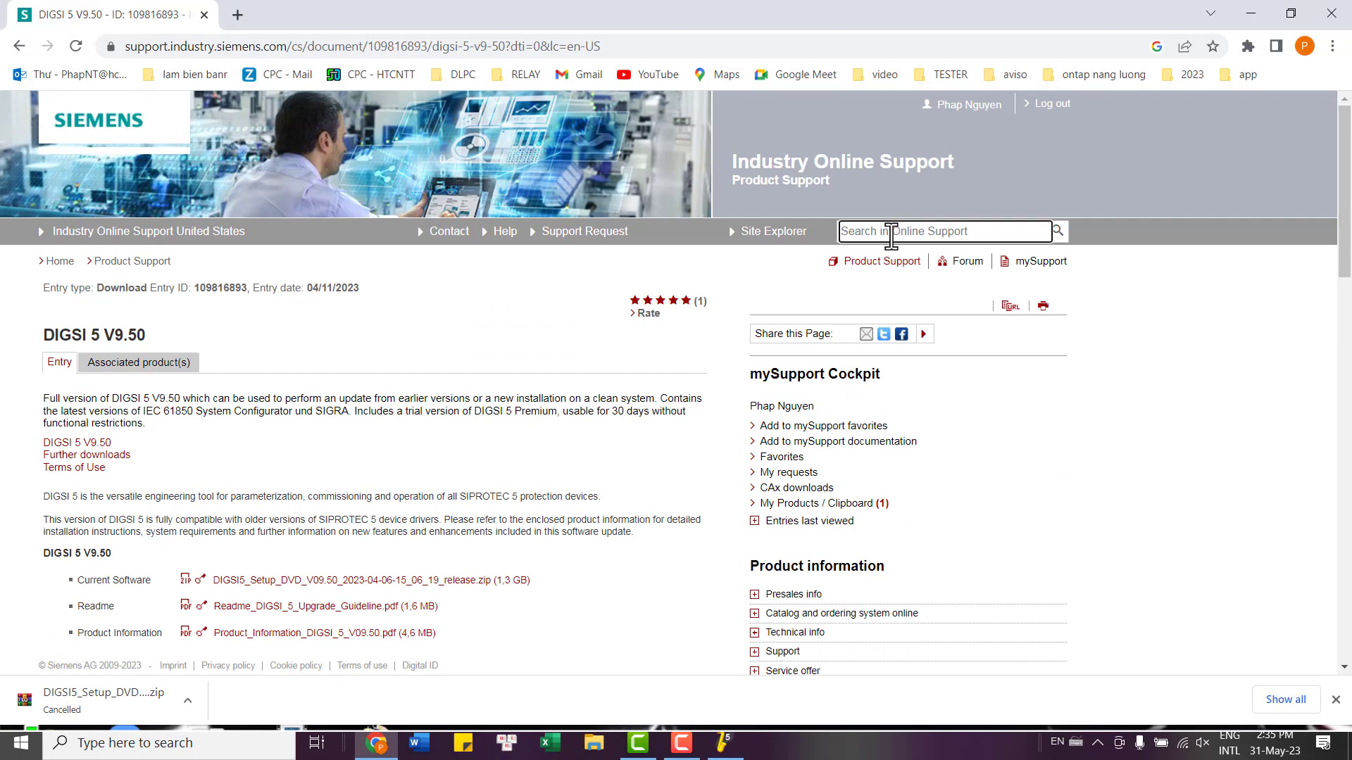
pyautogui.write('sipro')
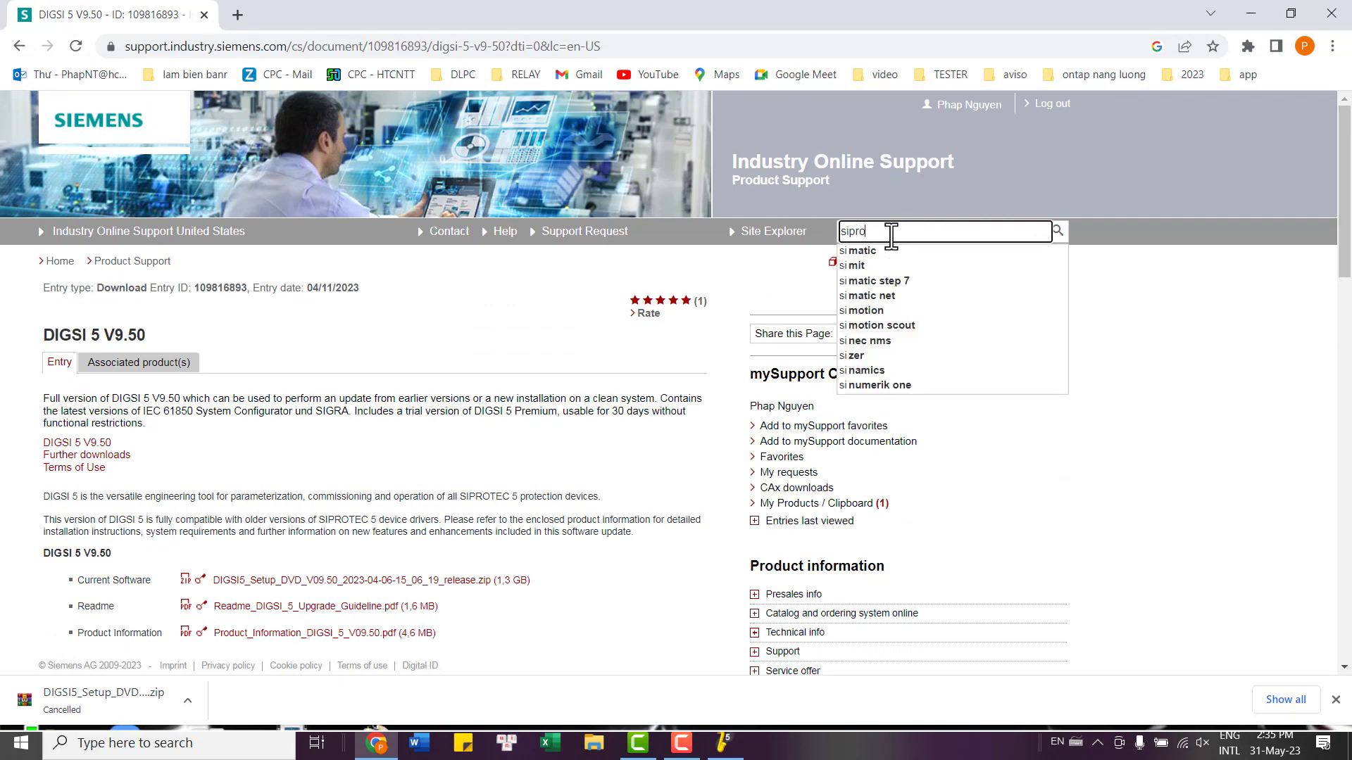
pyautogui.write('te')
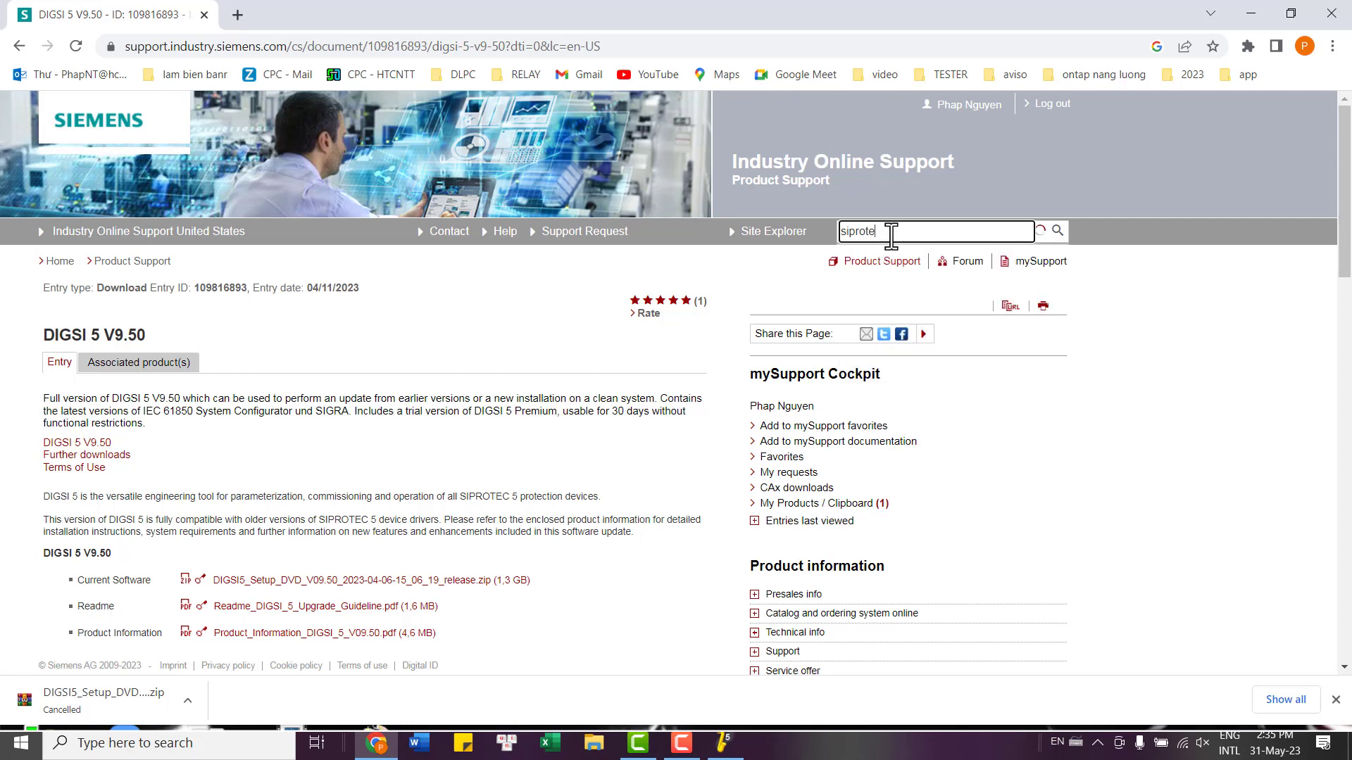
pyautogui.write('c 5')
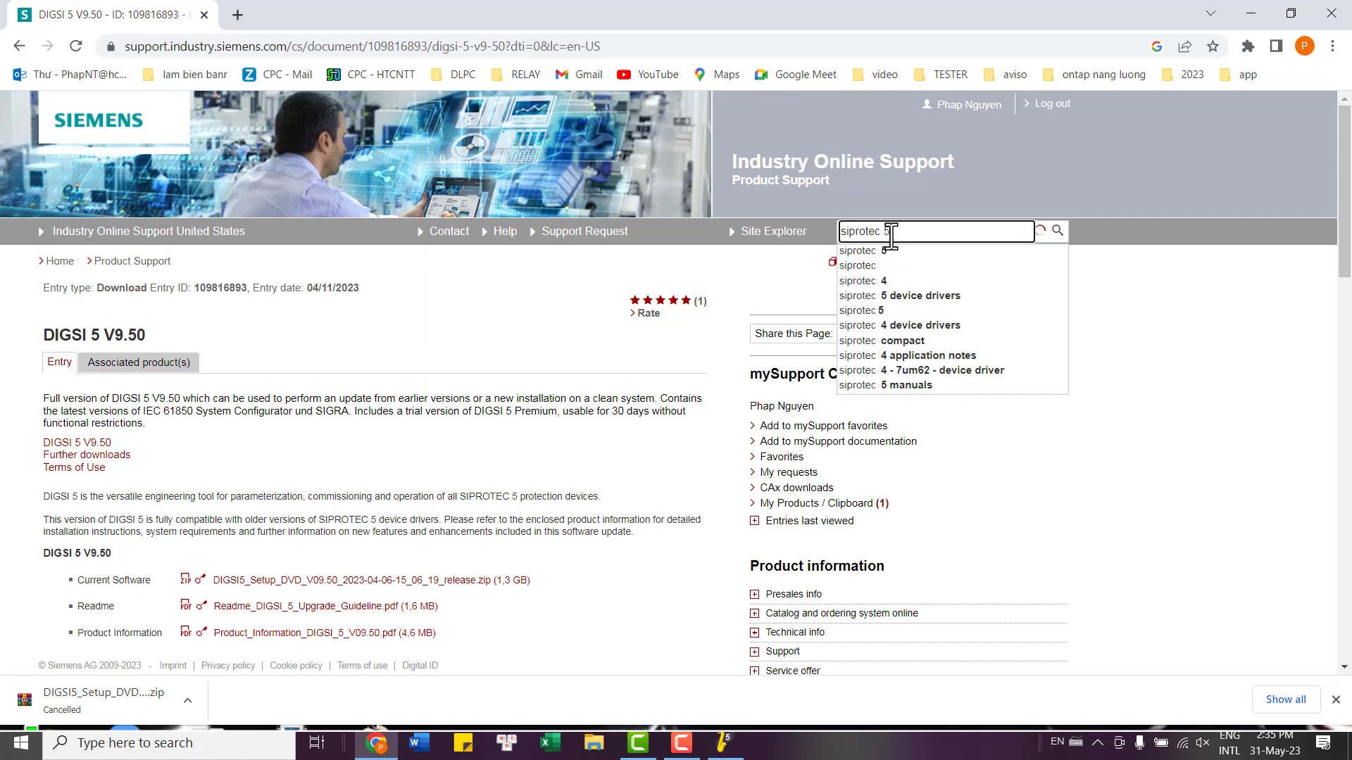
pyautogui.click(928, 268)
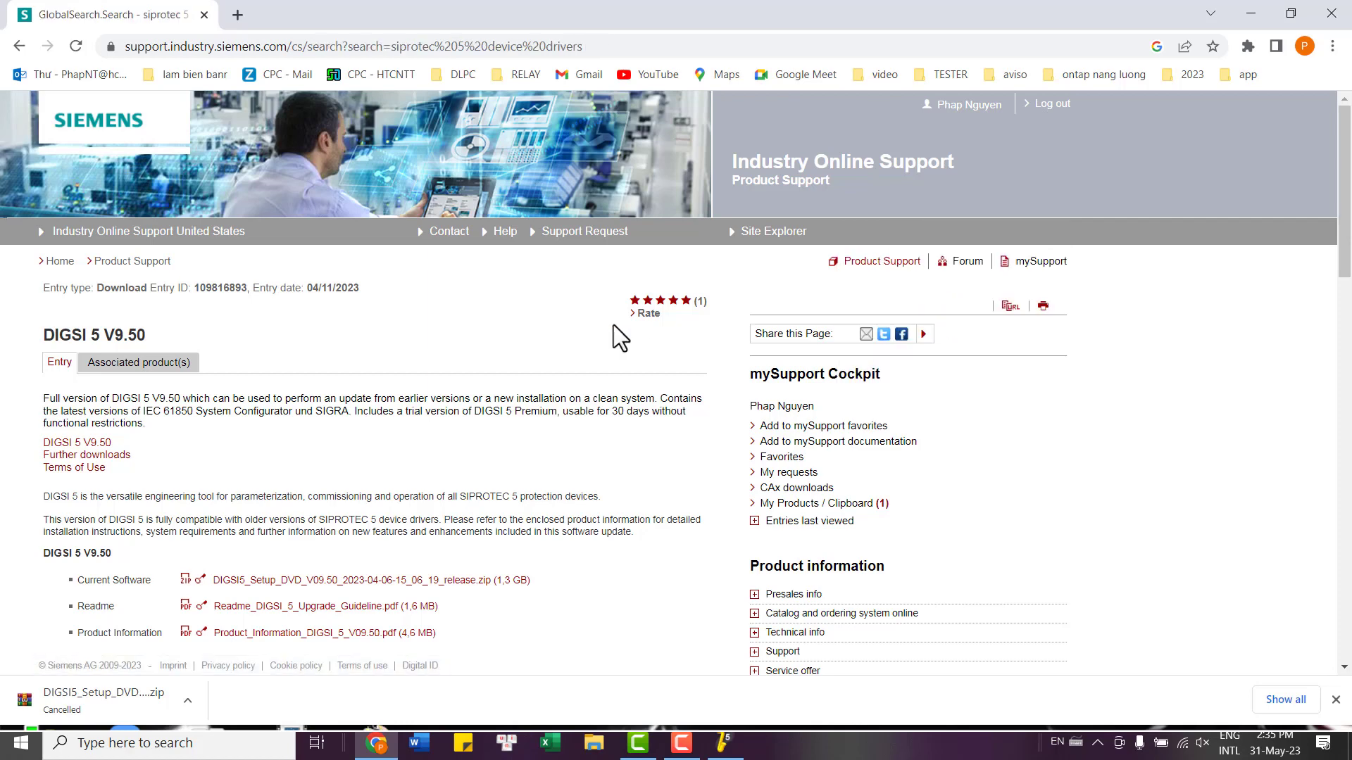
# - Open the download entry "Complete package of SIPROTEC 5 device drivers, online help and manuals" from the search results
pyautogui.scroll(-1, 384, 455)
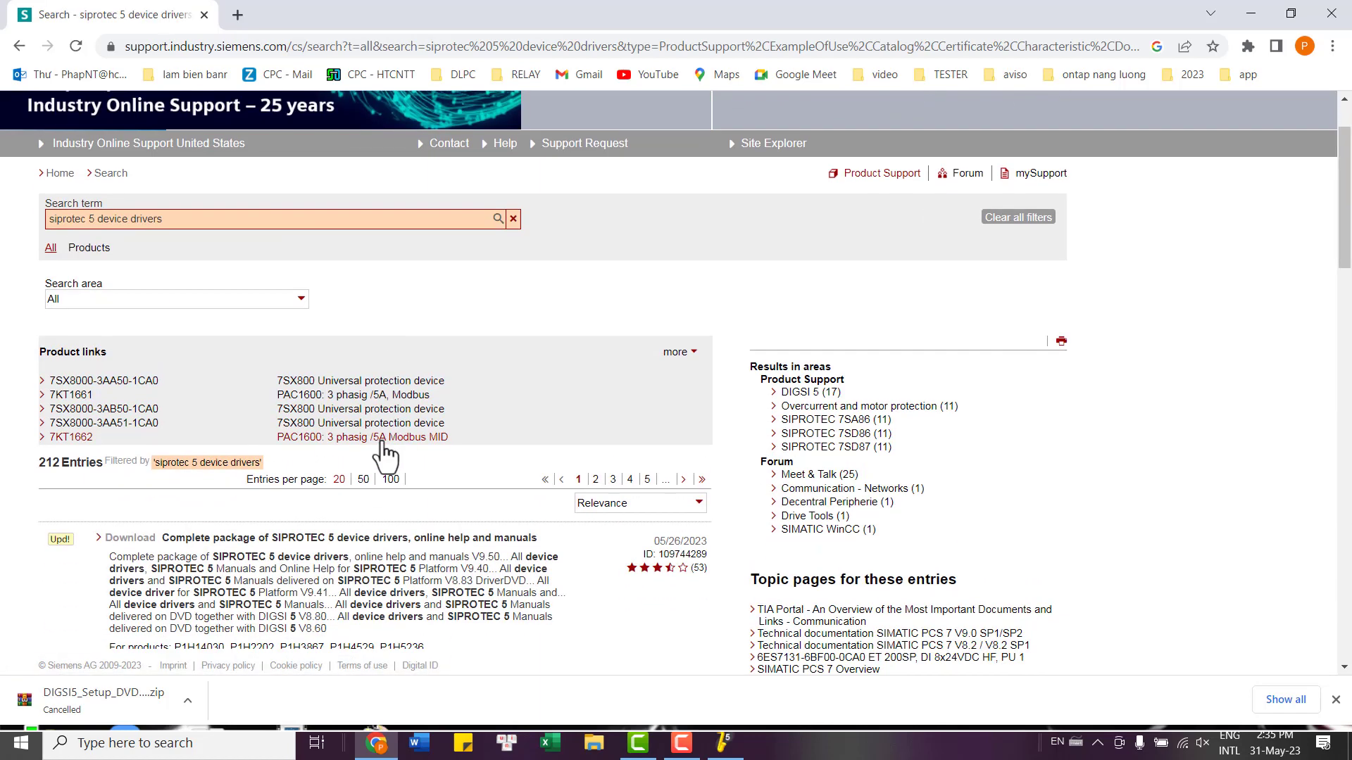
pyautogui.scroll(-2, 381, 442)
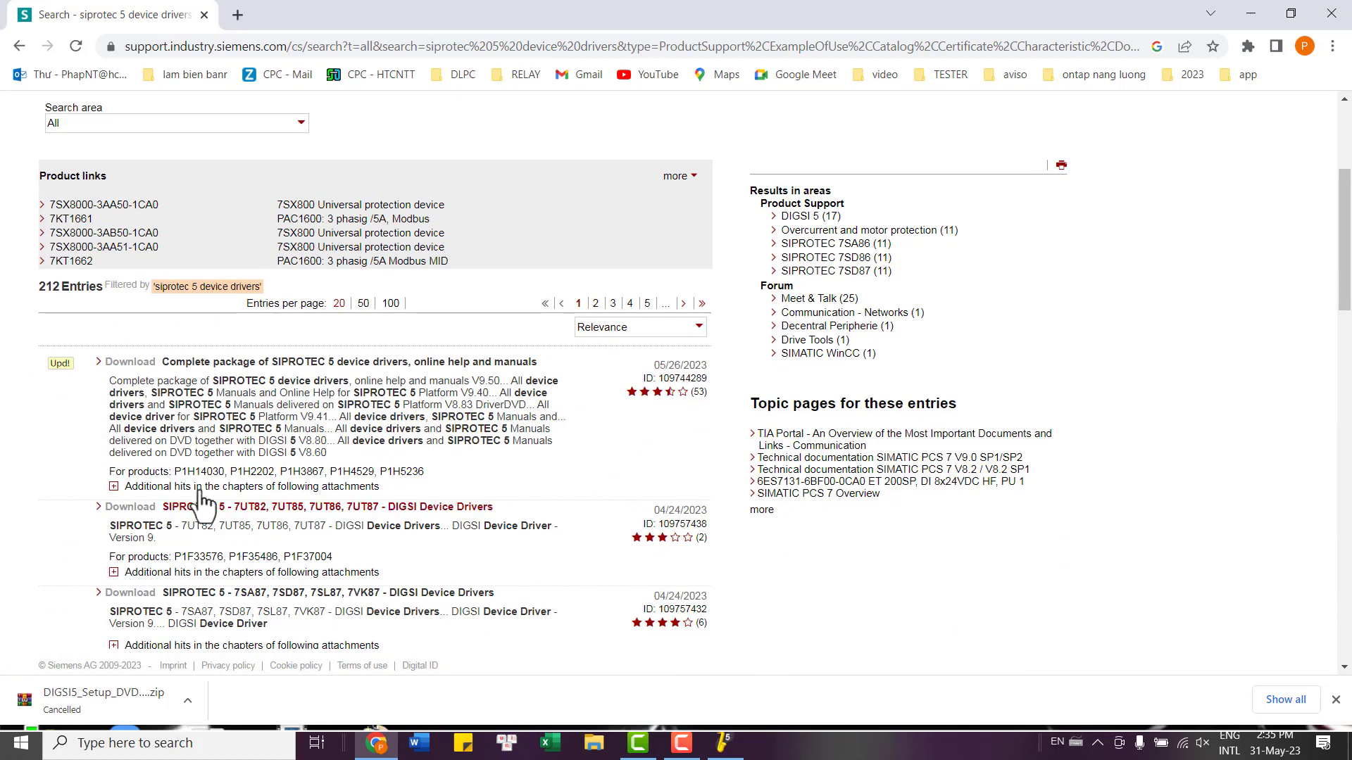
pyautogui.click(252, 364)
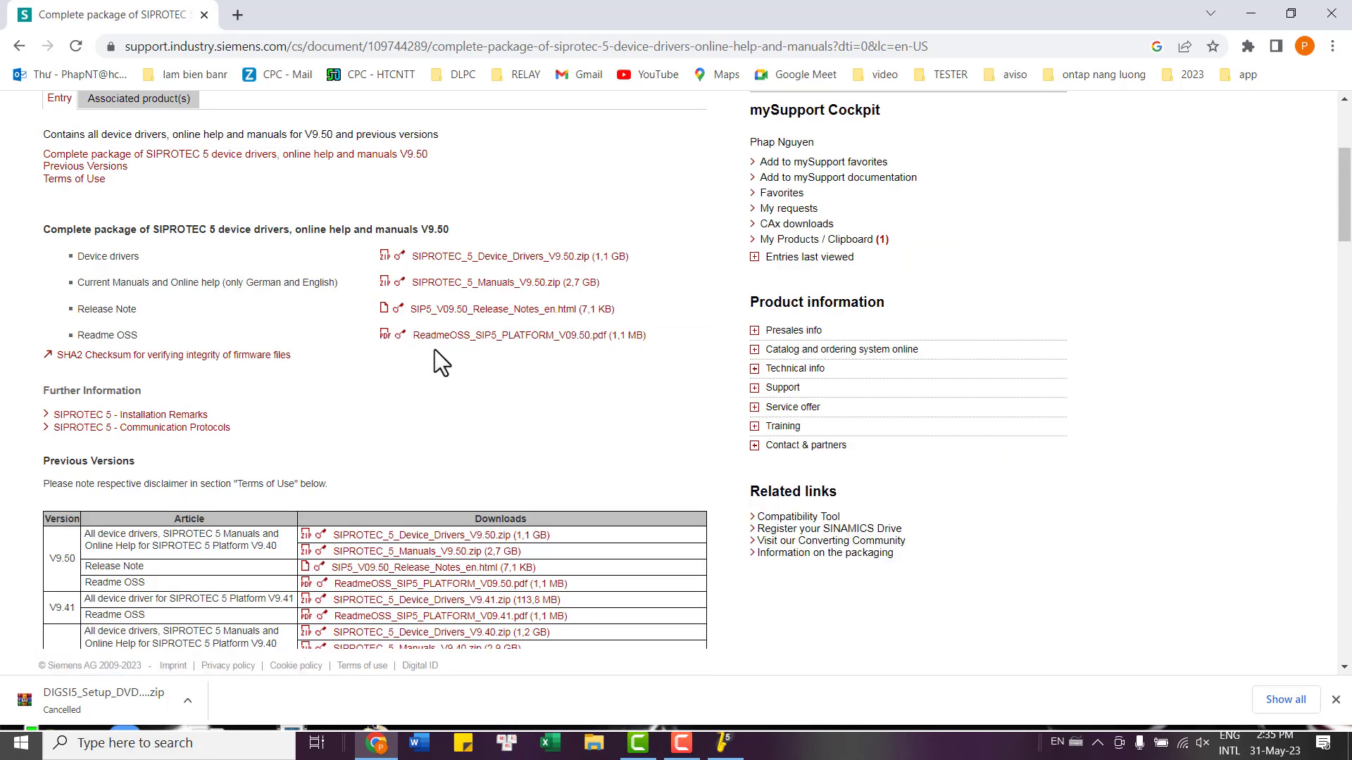
# - Download SIPROTEC_5_Device_Drivers_V7.90.zip from the previous versions and accept its terms of use
pyautogui.scroll(-2, 483, 384)
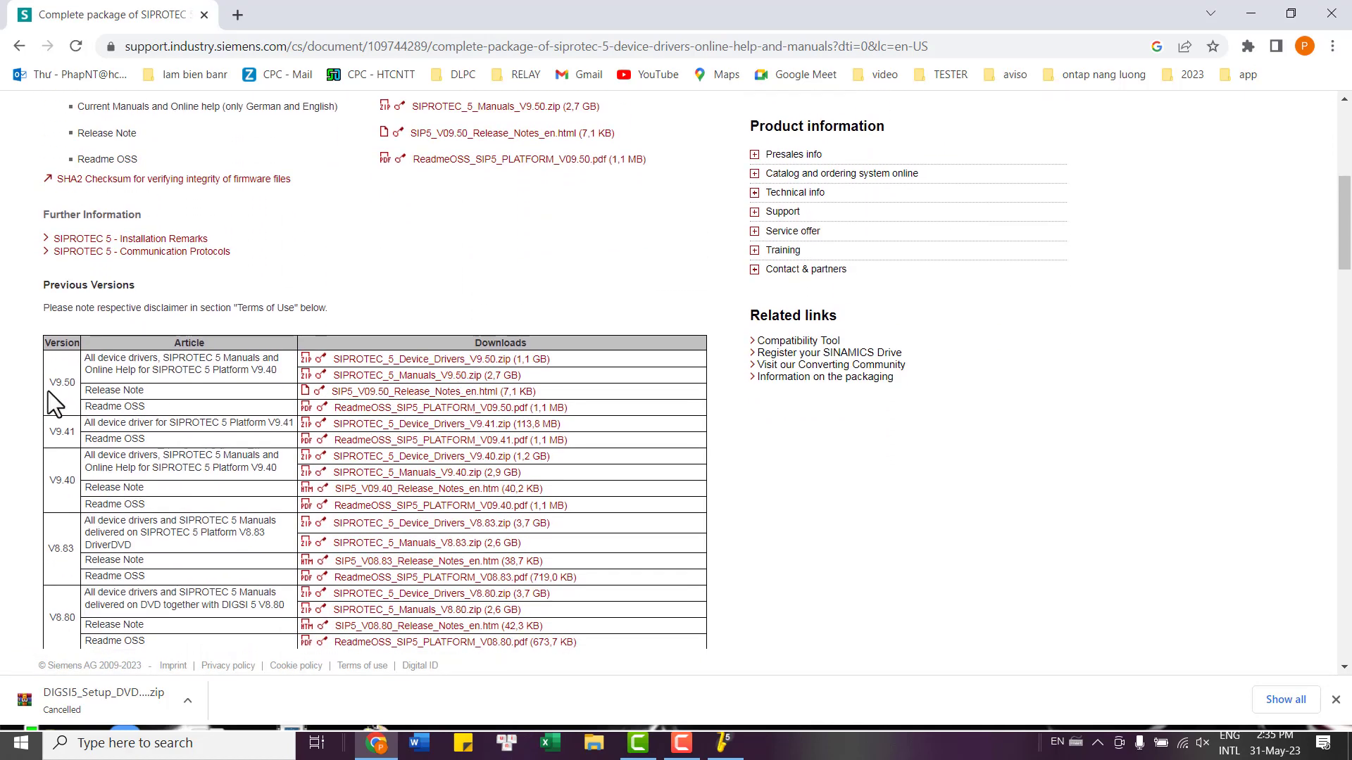
pyautogui.scroll(-2, 70, 404)
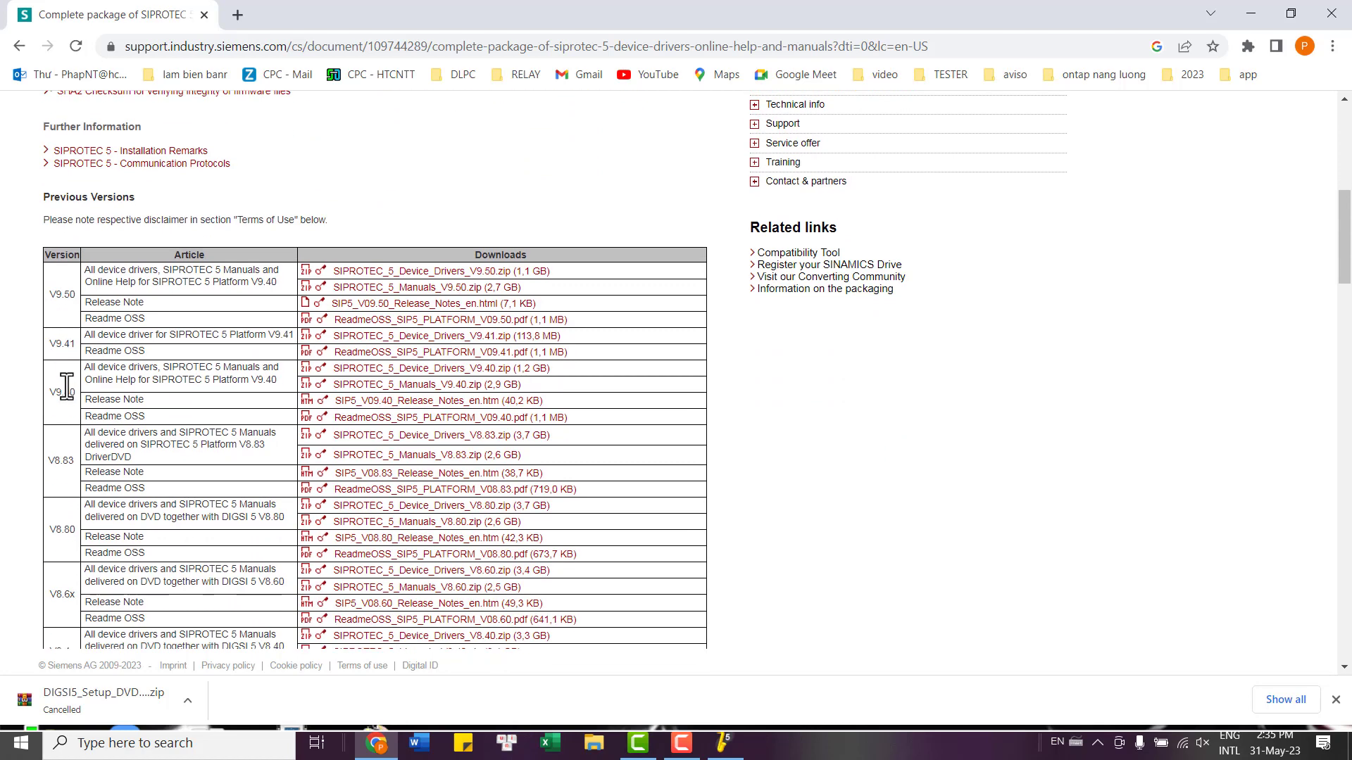
pyautogui.scroll(-5, 79, 459)
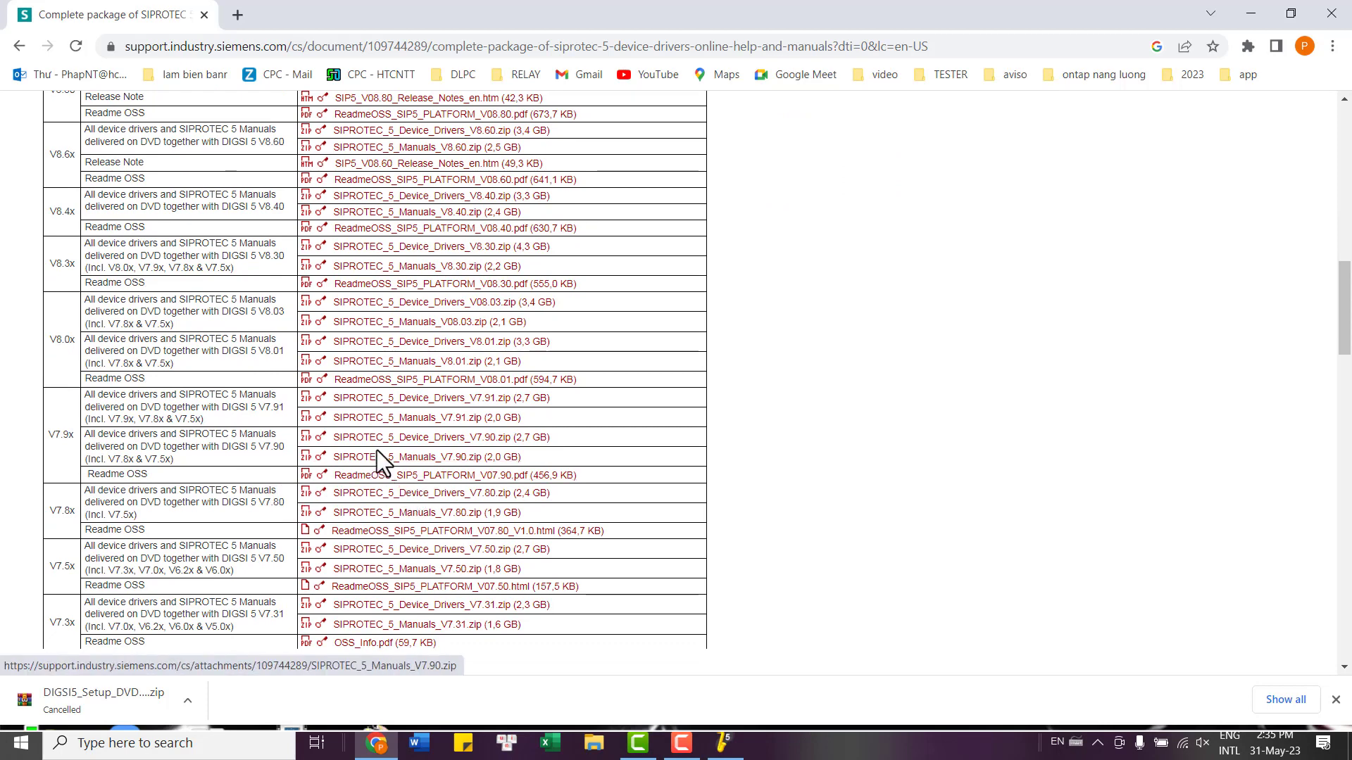
pyautogui.click(428, 438)
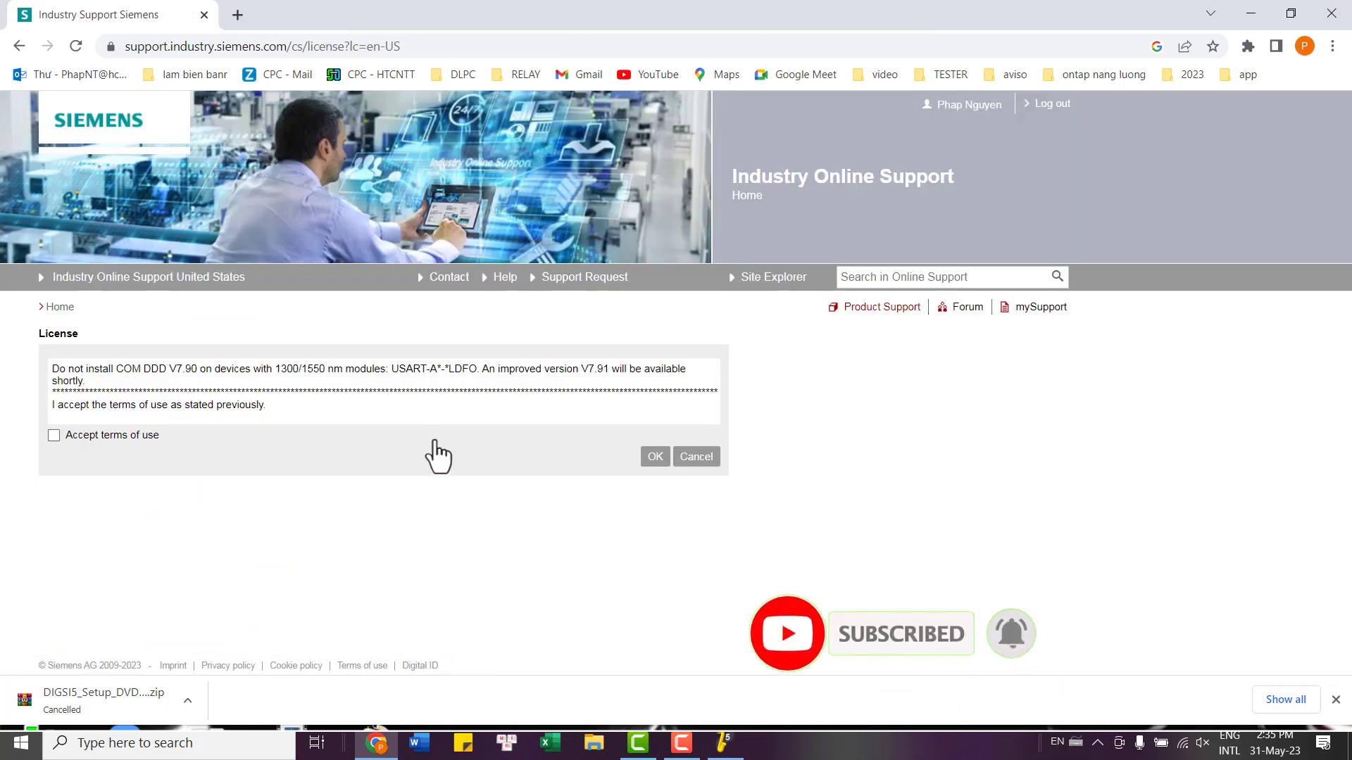
pyautogui.click(54, 435)
pyautogui.click(655, 457)
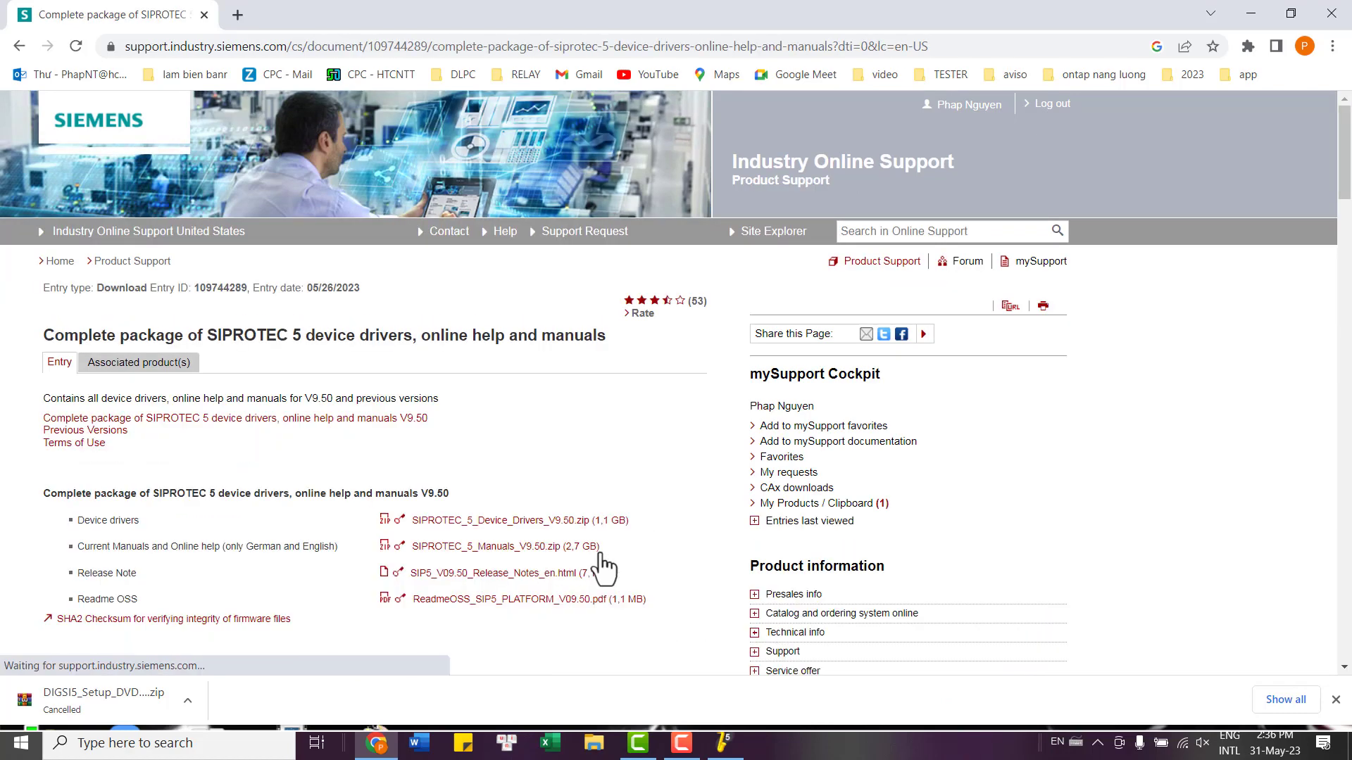
pyautogui.click(416, 542)
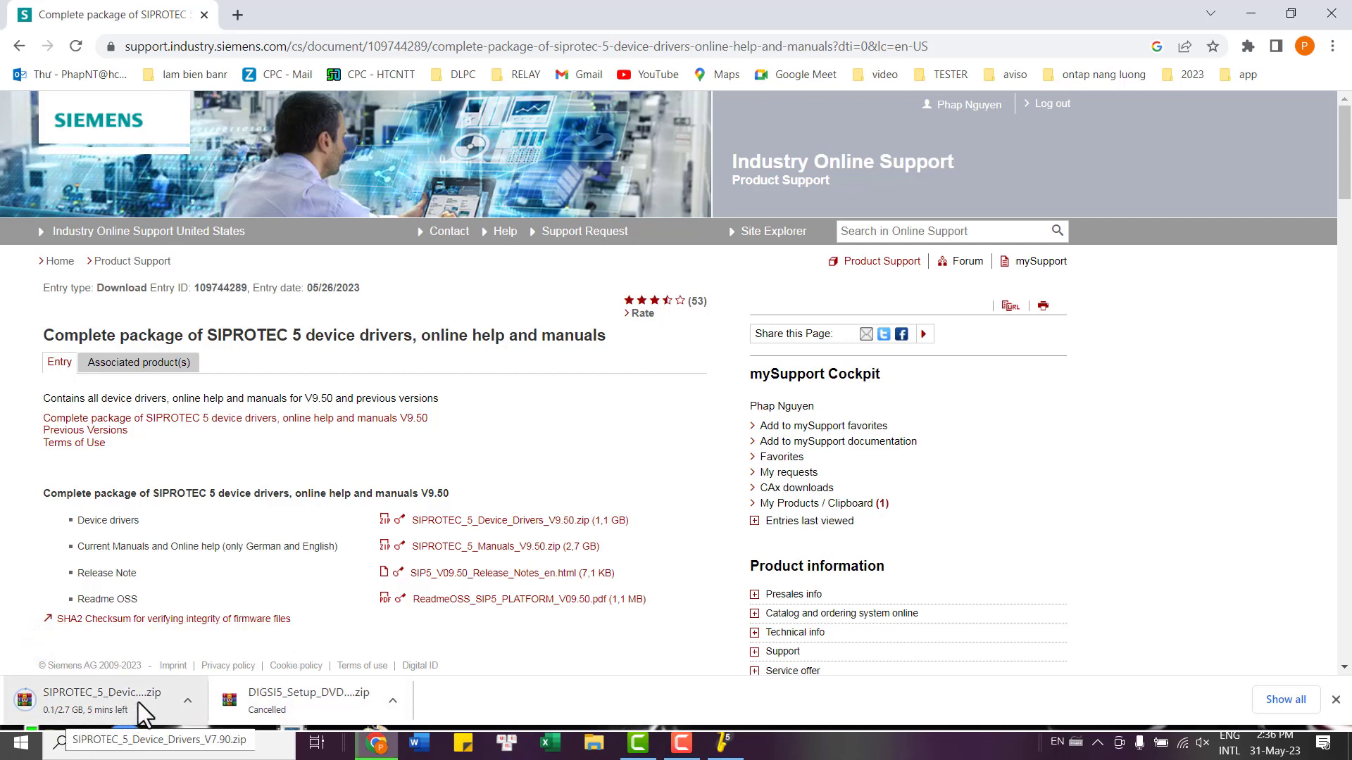
# - View the driver subfolders of the SIPROTEC_5_Device_Drivers_V7.90 folder on the desktop and return to the desktop
pyautogui.press('super+d')
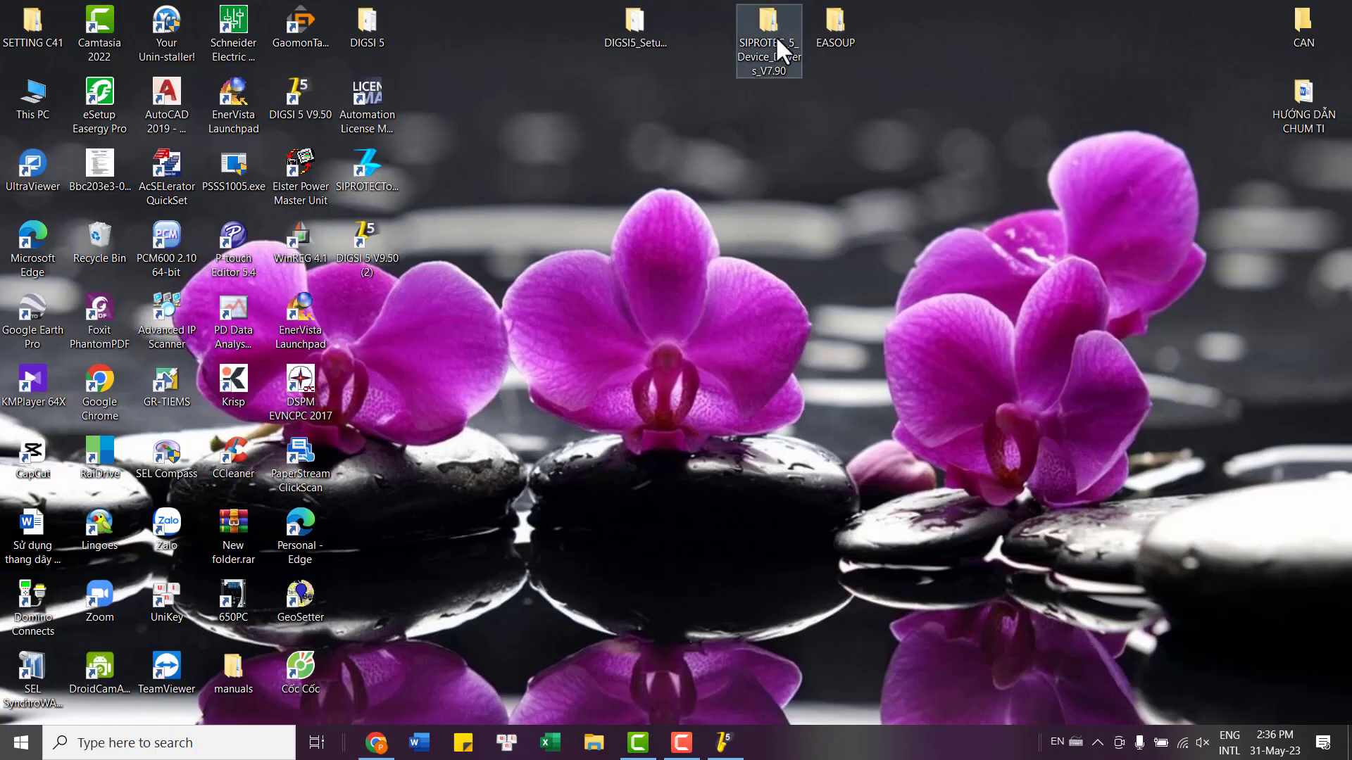
pyautogui.doubleClick(750, 23)
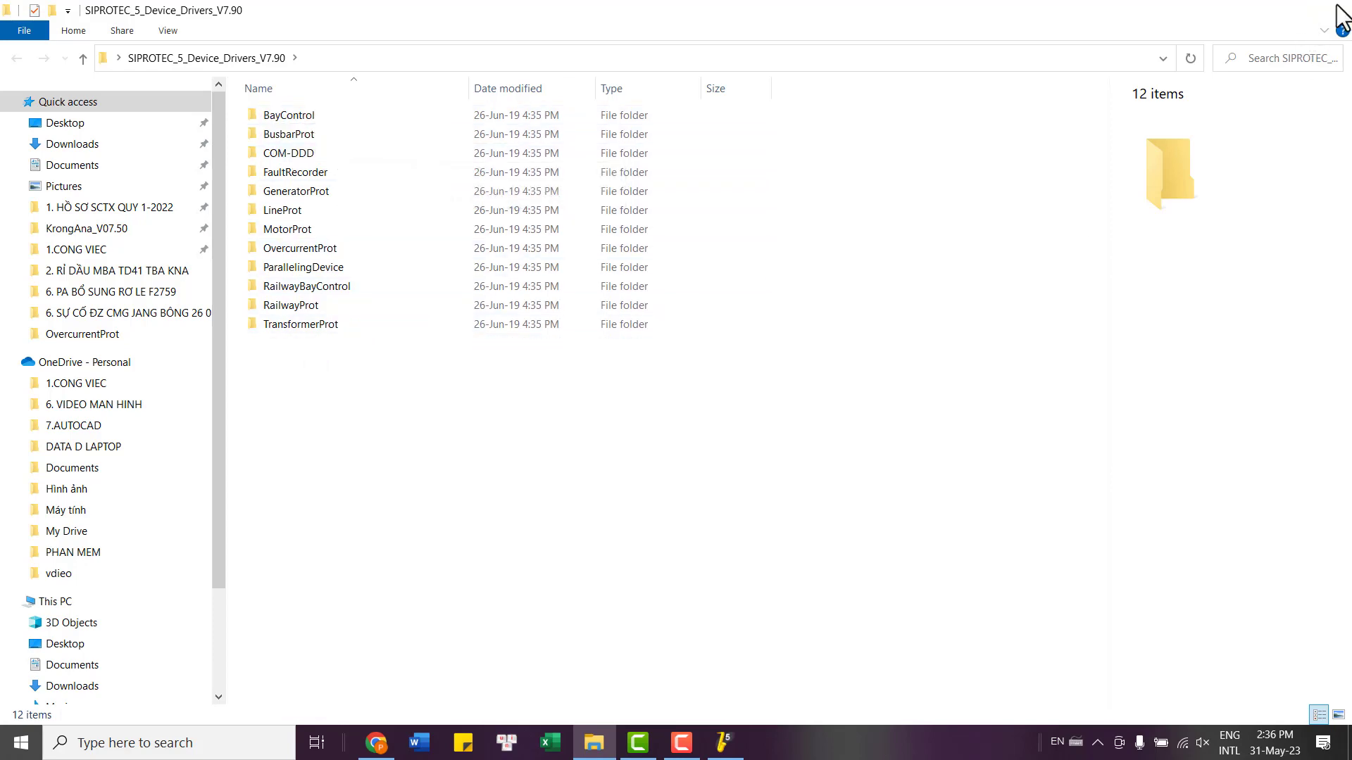
pyautogui.press('super+d')
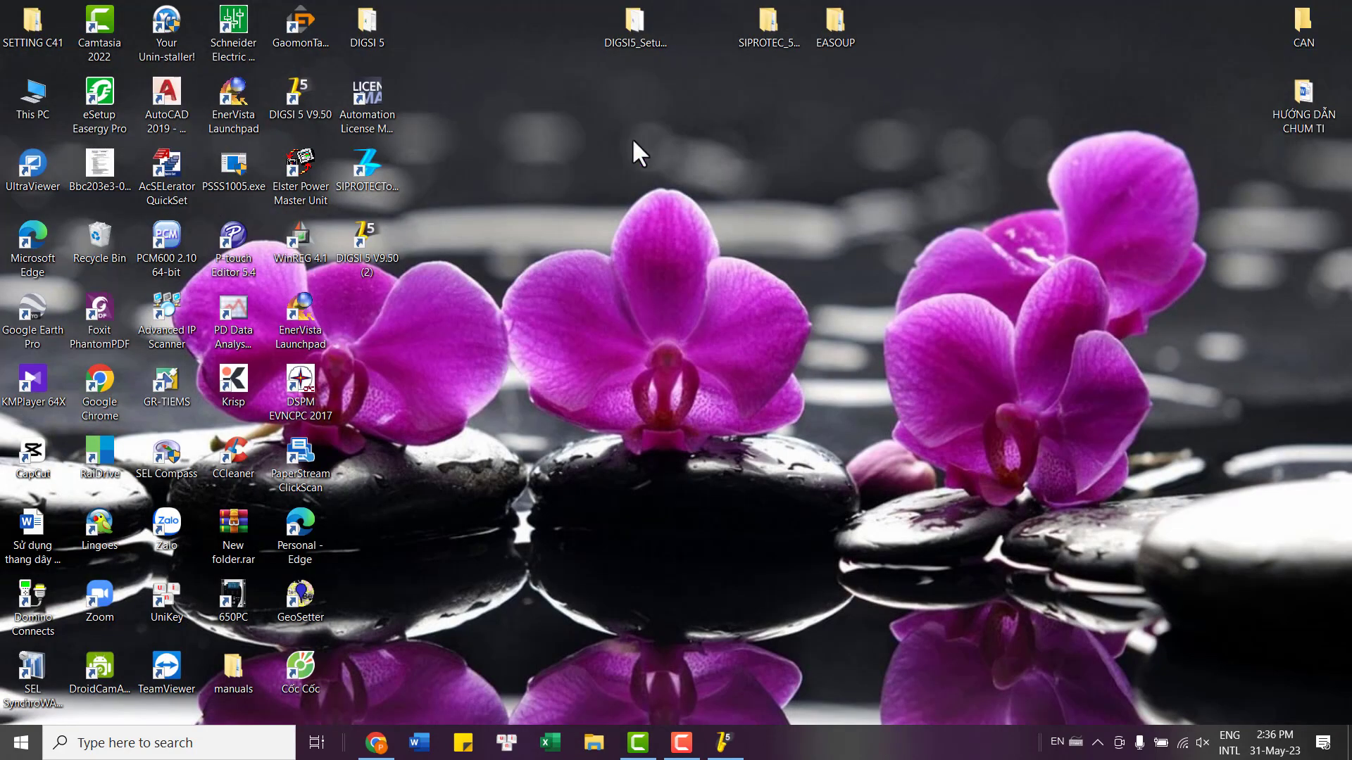
# - Switch to DIGSI 5 and load Devices_OvercurrentProt_FW-V07.90_CFG-V07.90_DDD-V07.90.ddd from the OvercurrentProt folder of SIPROTEC_5_Device_Drivers_V7.90 for device driver import
pyautogui.click(725, 748)
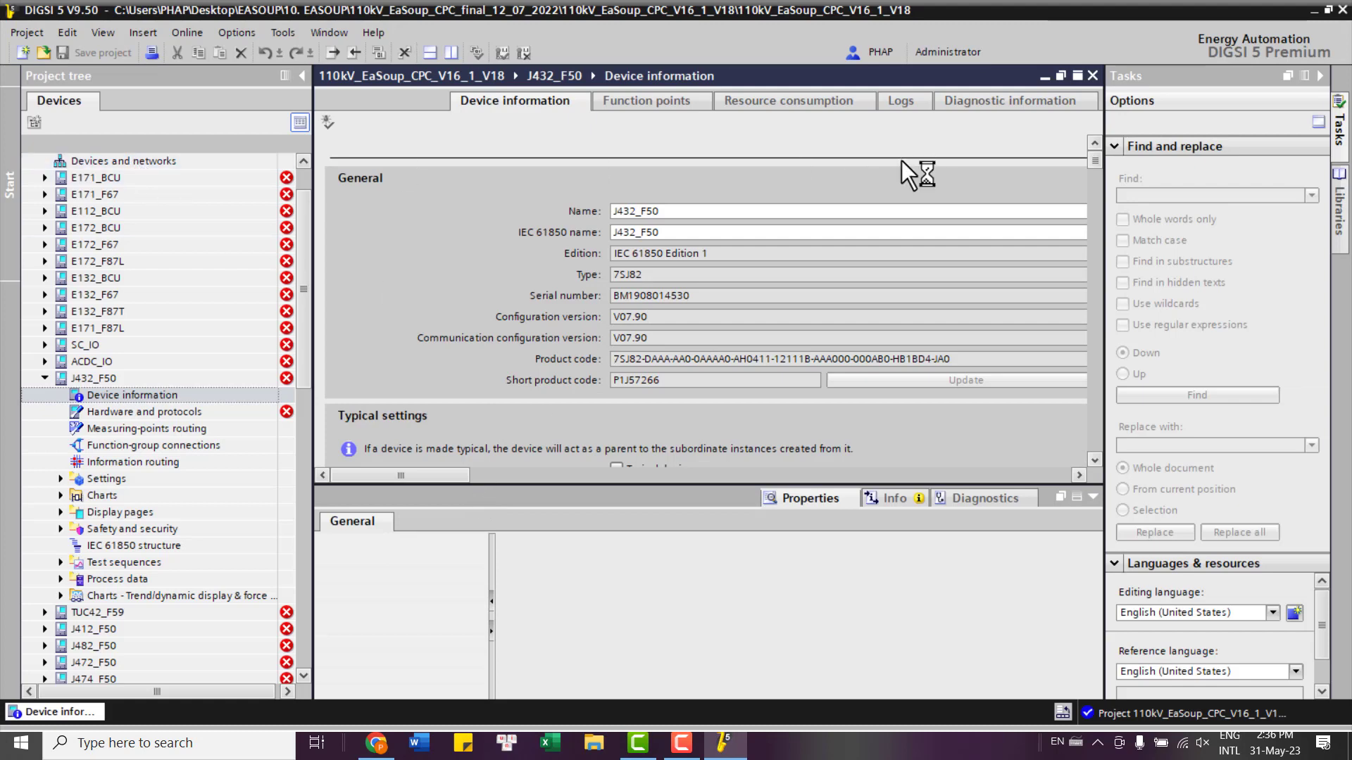
pyautogui.click(283, 32)
pyautogui.click(369, 52)
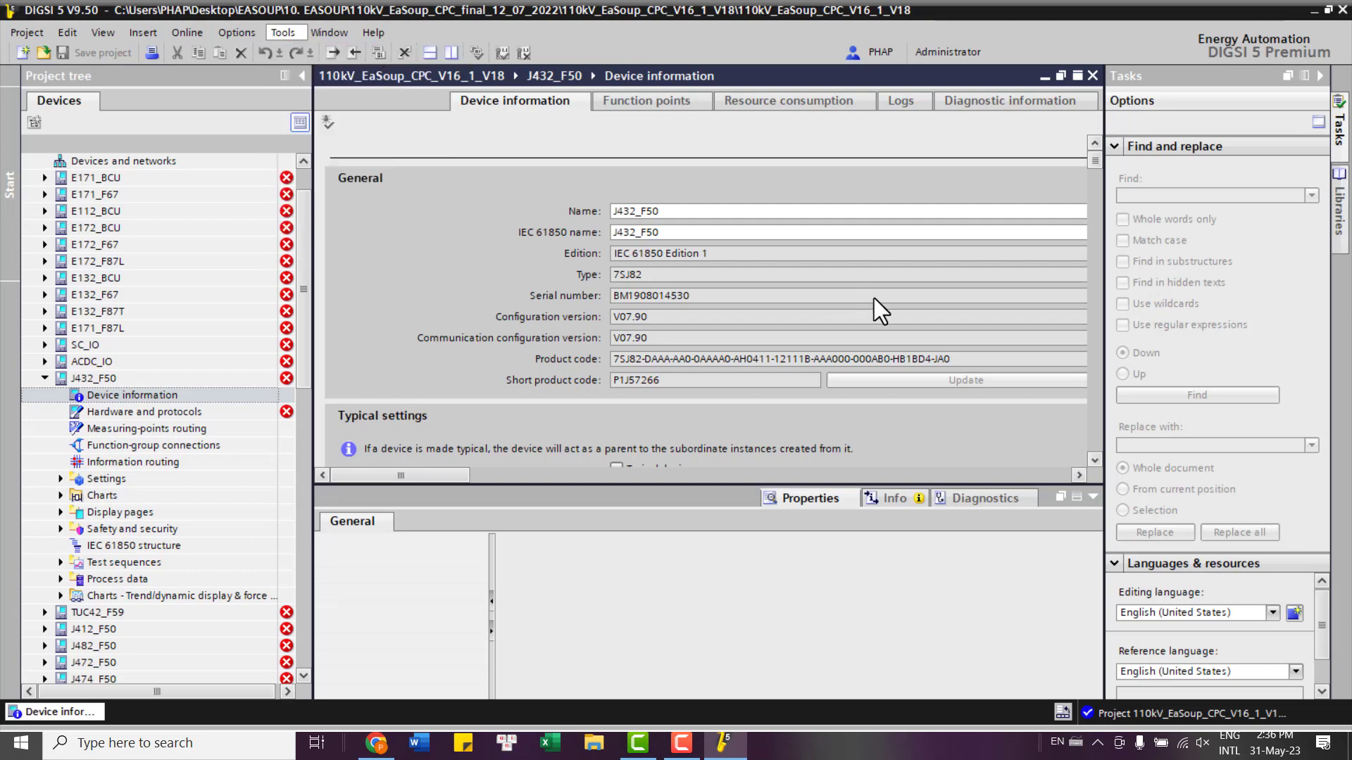
pyautogui.doubleClick(92, 66)
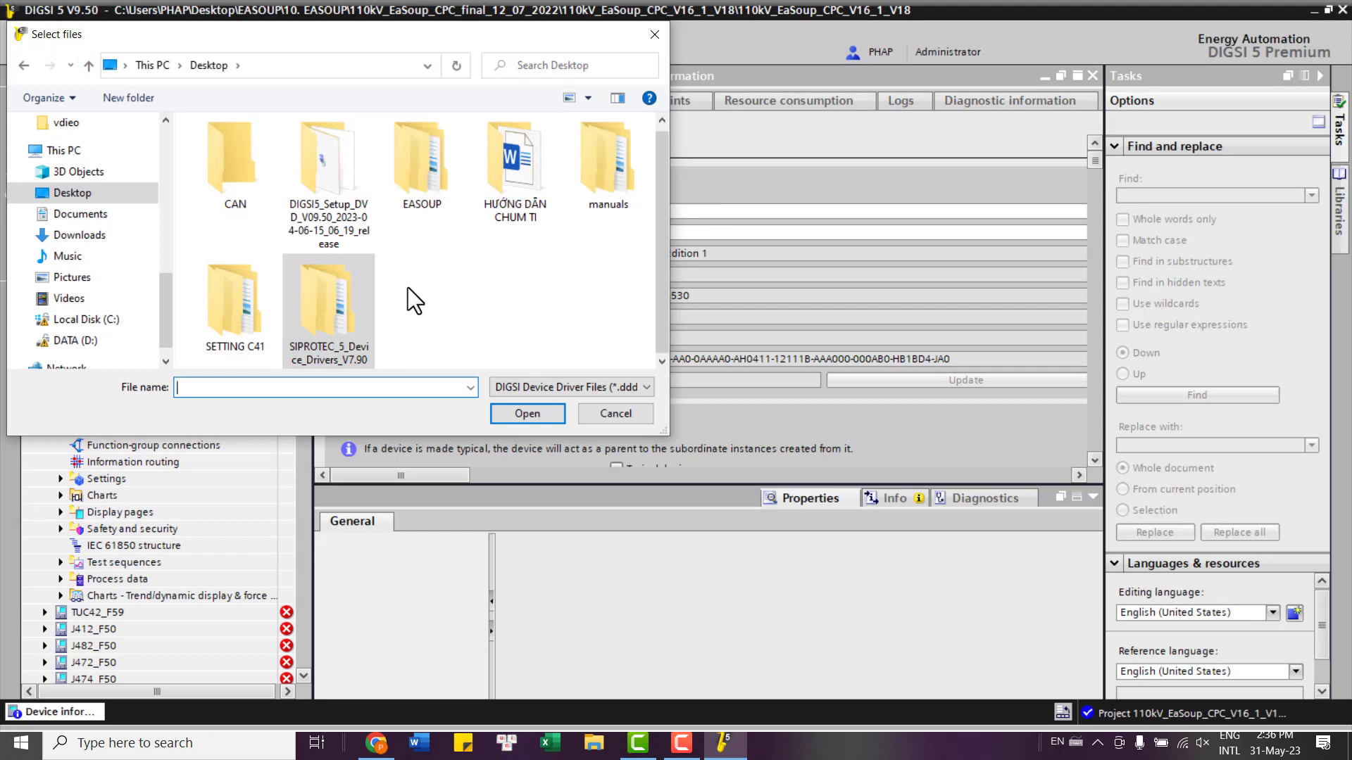
pyautogui.doubleClick(334, 307)
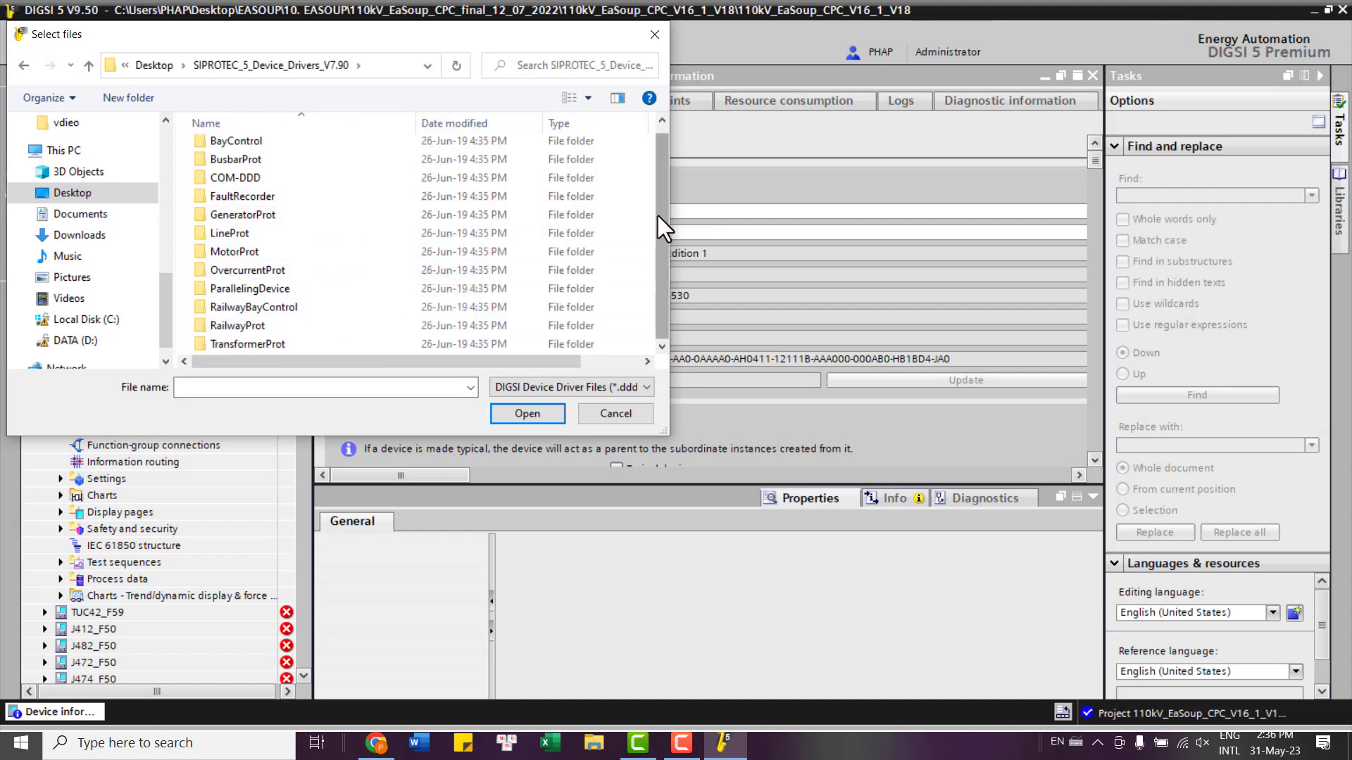
pyautogui.moveTo(659, 251); pyautogui.dragTo(656, 178)
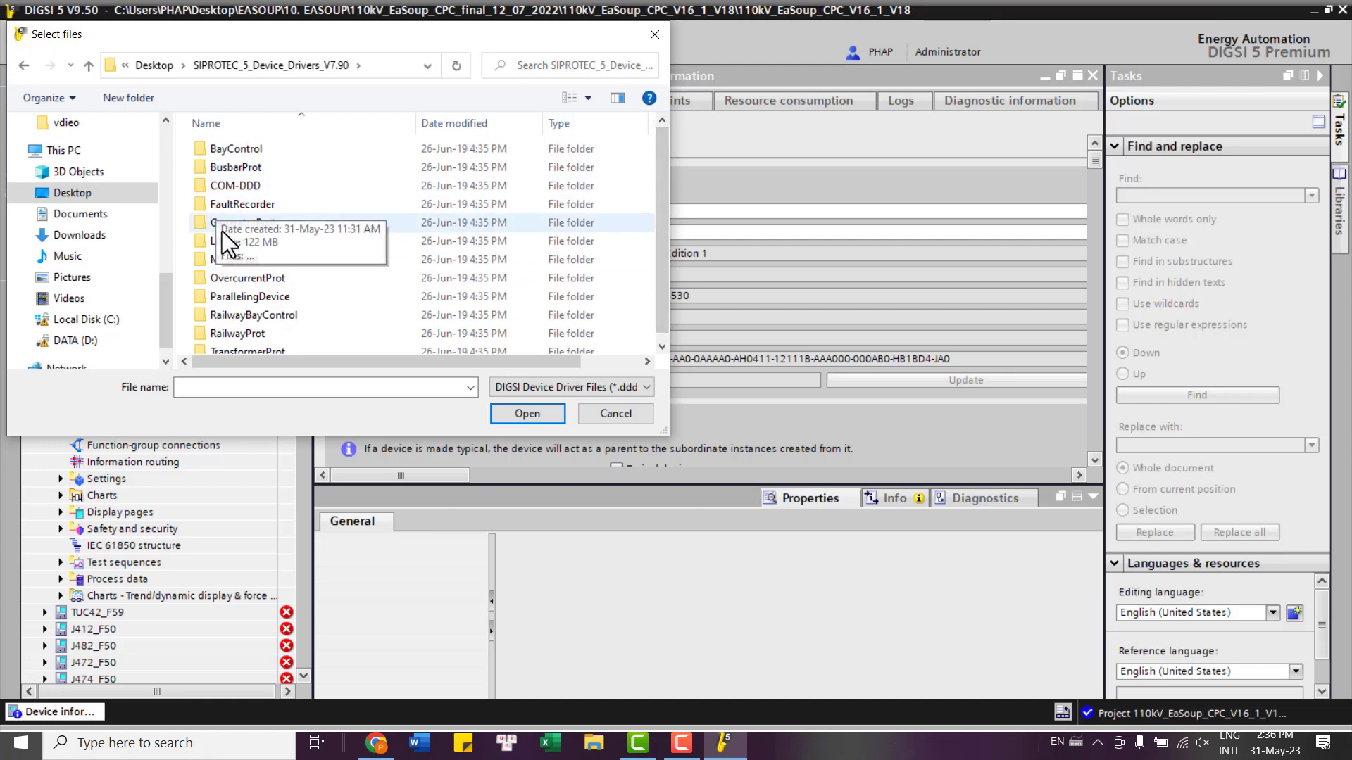
pyautogui.doubleClick(211, 281)
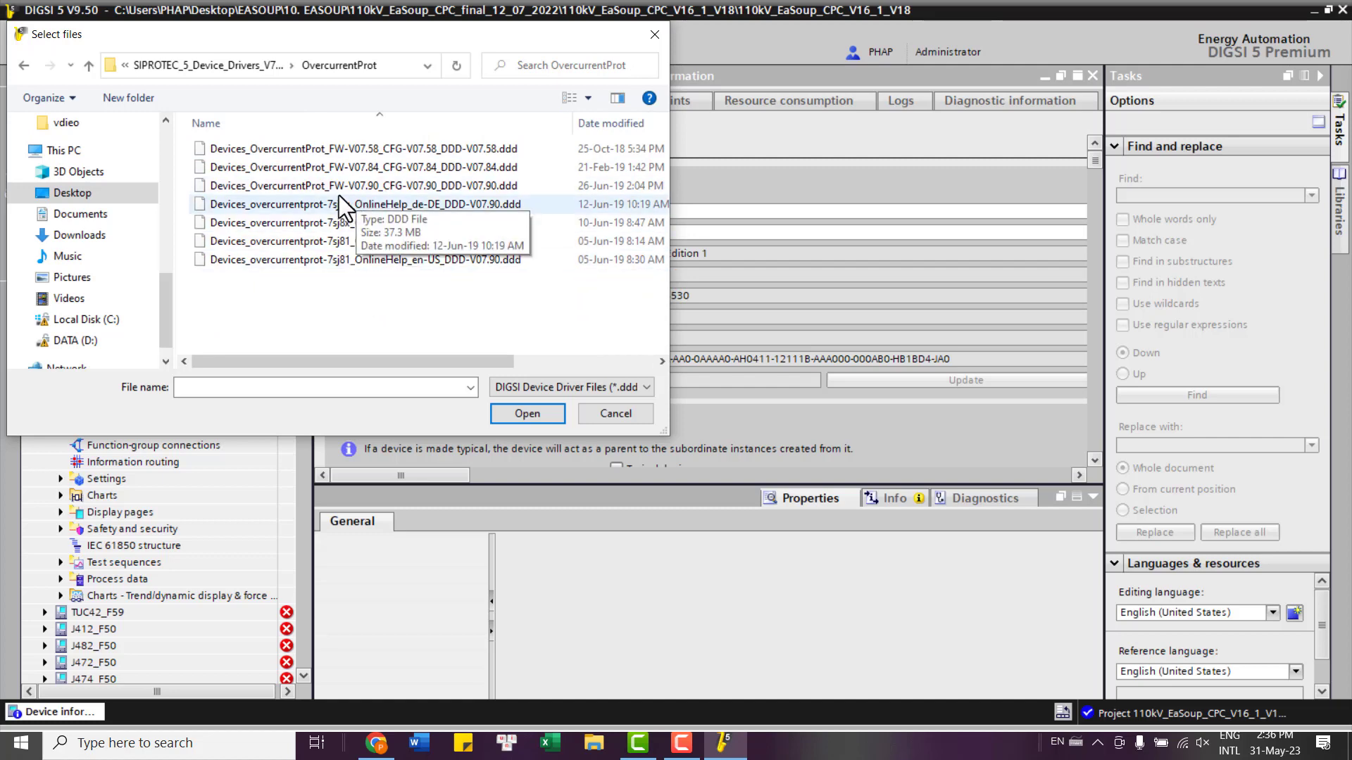
pyautogui.doubleClick(396, 186)
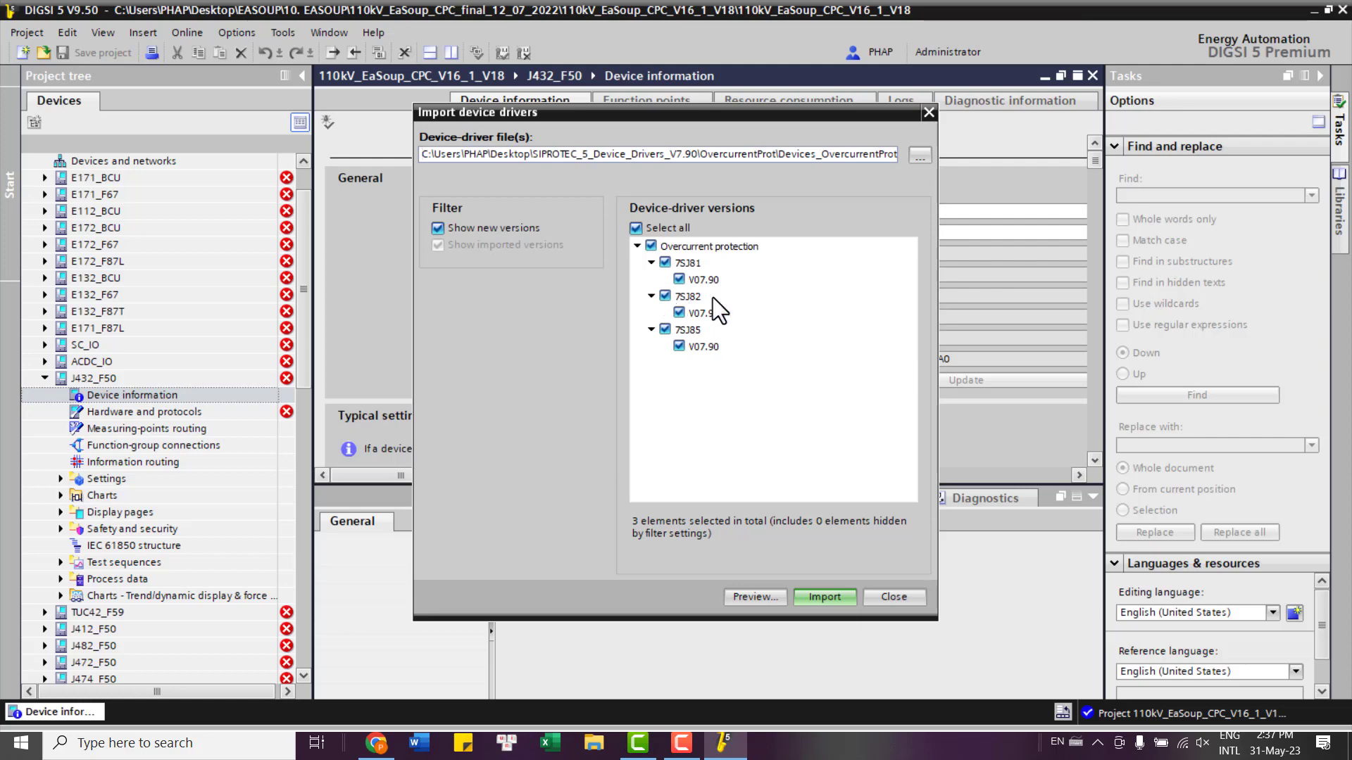
# - Import only the 7SJ82 V07.90 driver, excluding 7SJ81 and 7SJ85, accept the restart and dismiss the missing-driver import dialog
pyautogui.click(678, 342)
pyautogui.click(665, 263)
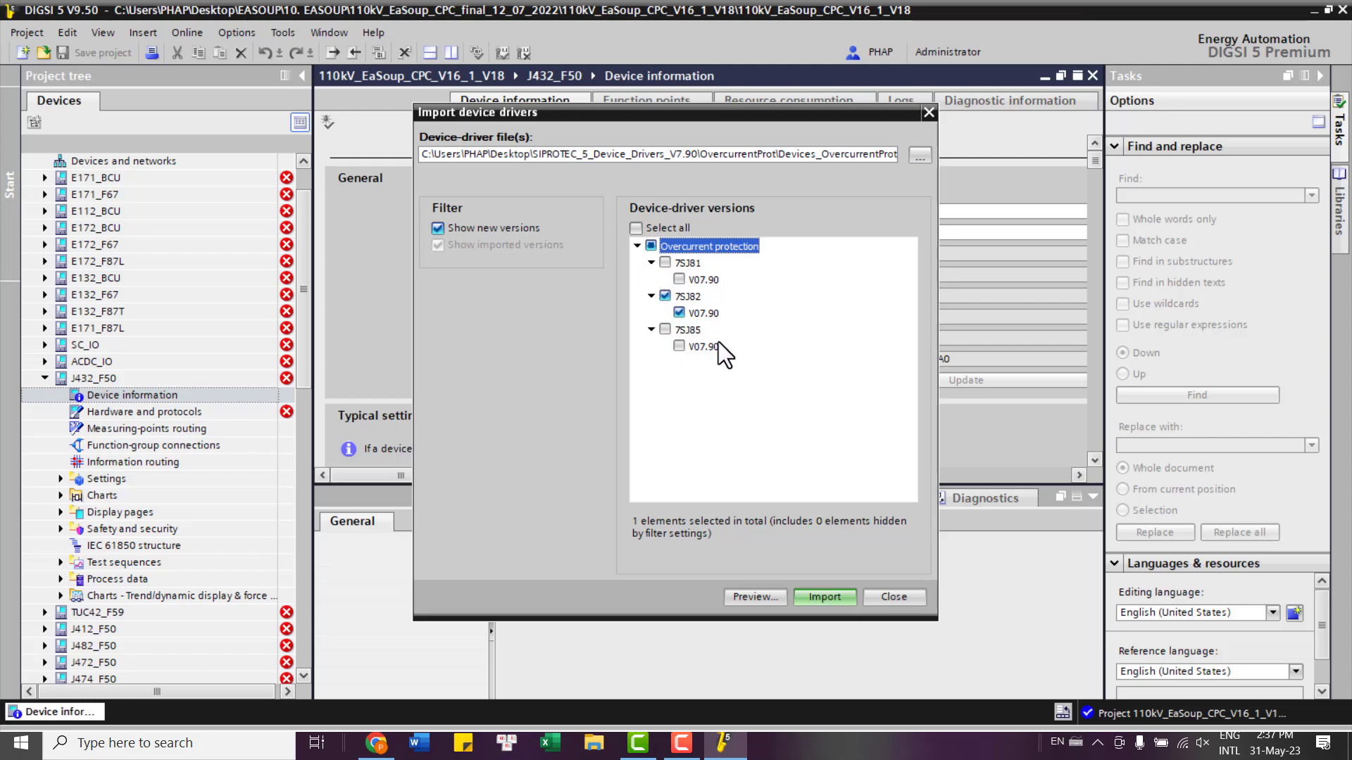
pyautogui.click(820, 599)
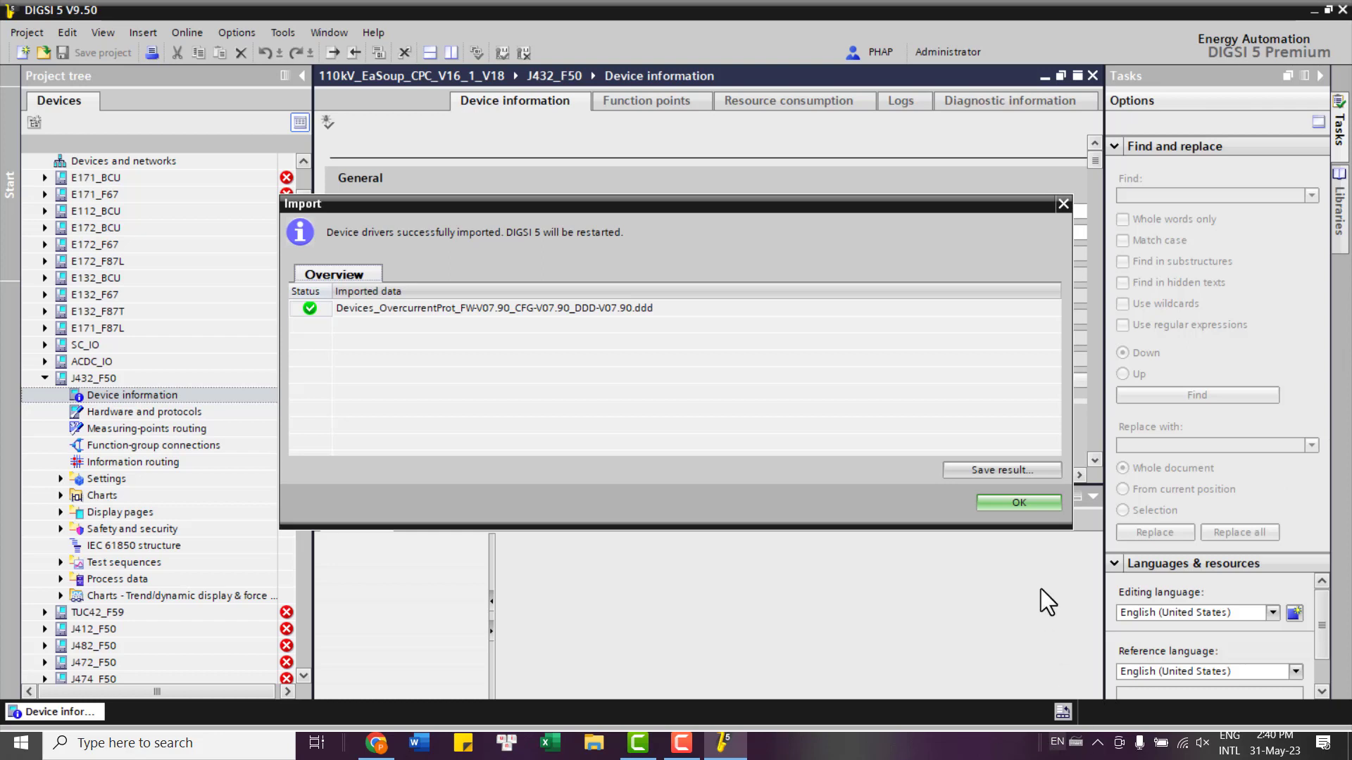
pyautogui.click(1012, 495)
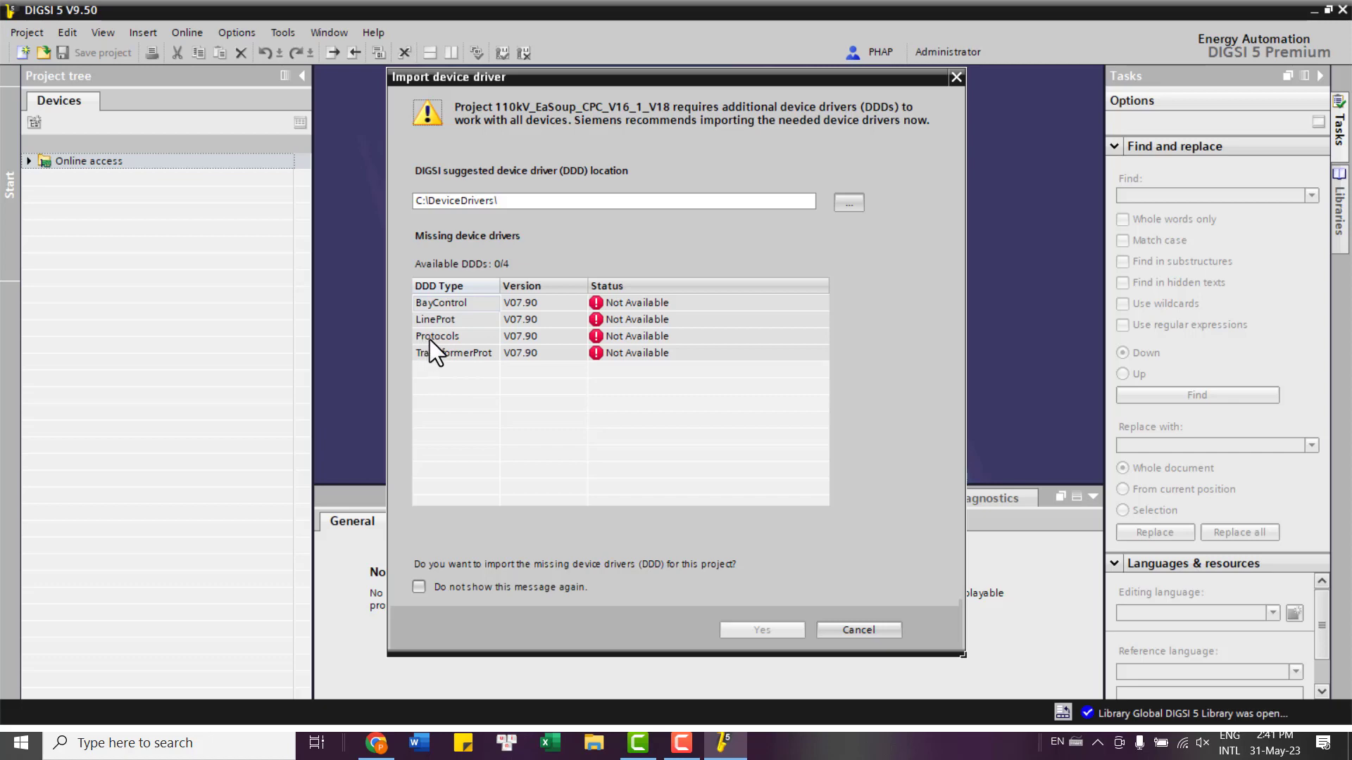
pyautogui.click(845, 631)
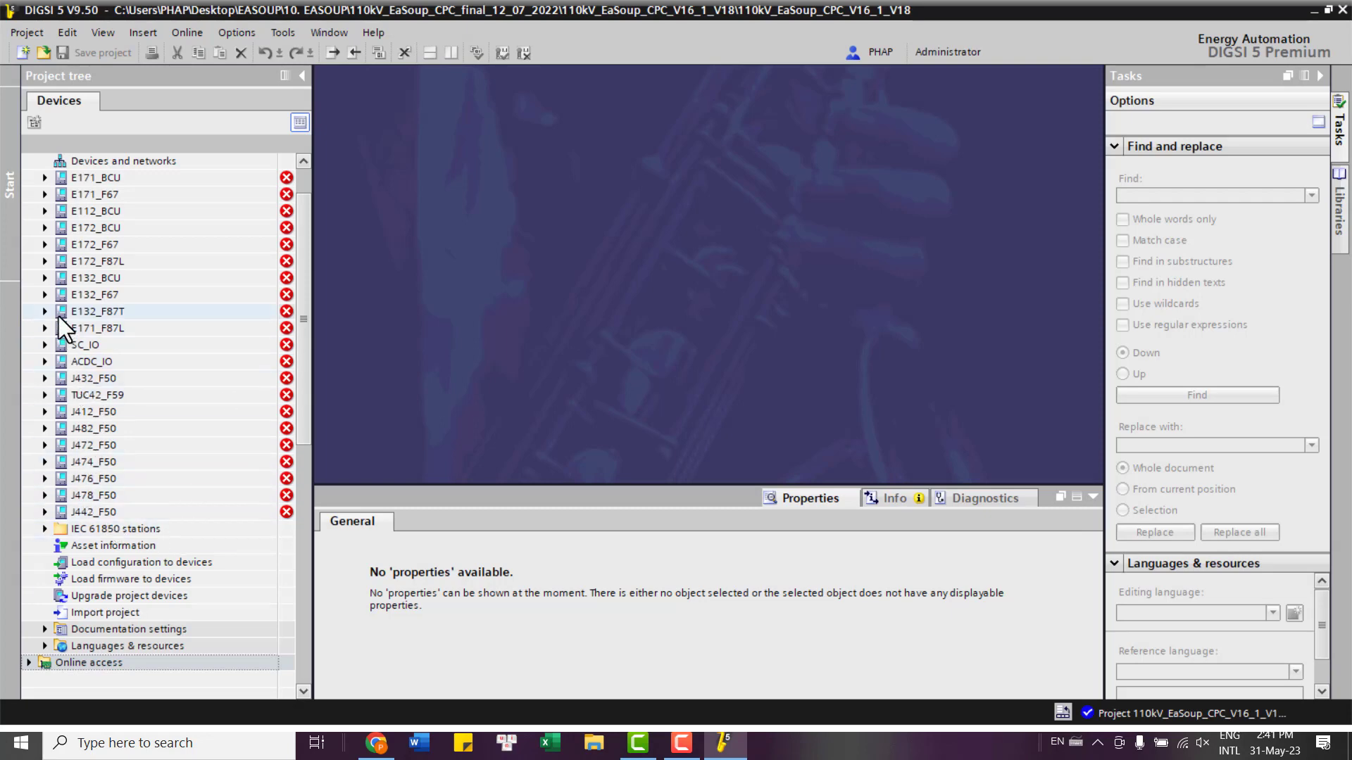
# - Check the configuration and communication configuration versions in the device information of J432_F50, then collapse the device
pyautogui.click(44, 378)
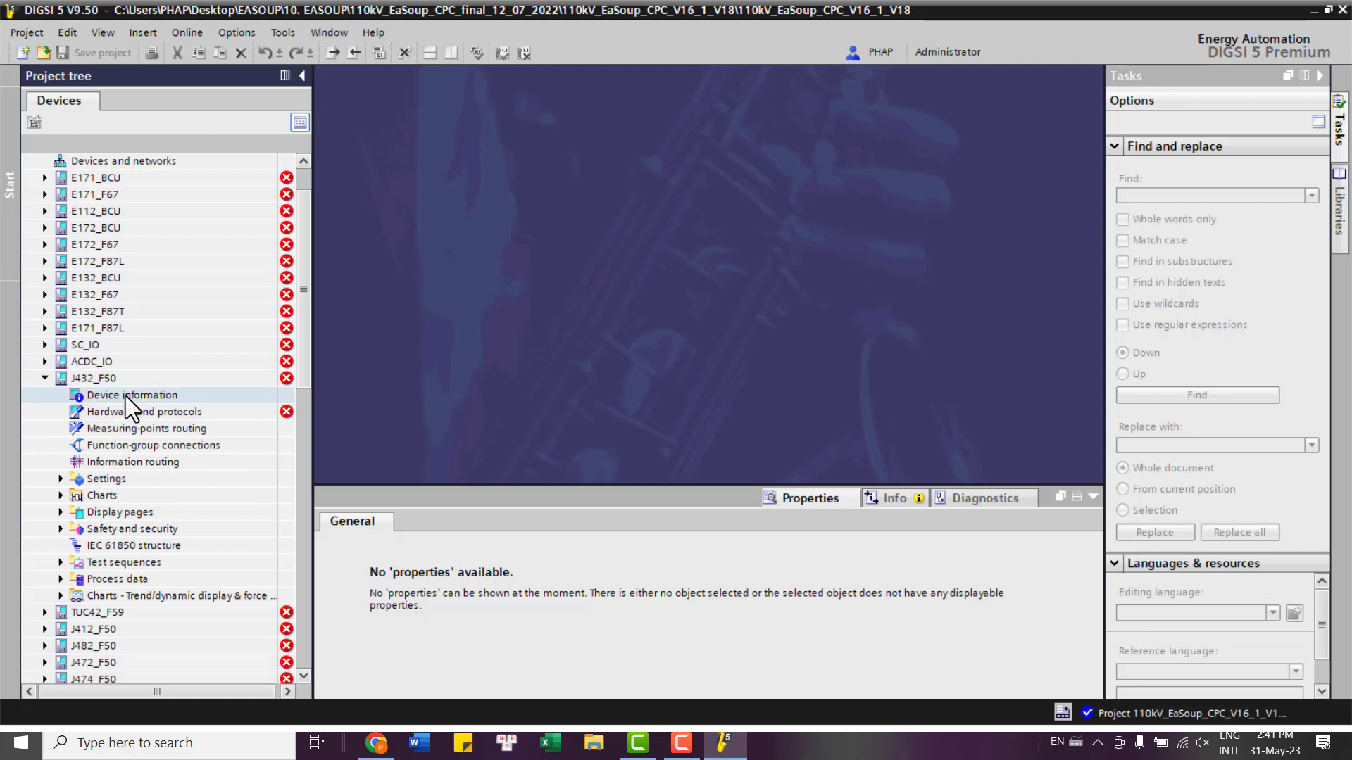
pyautogui.click(125, 396)
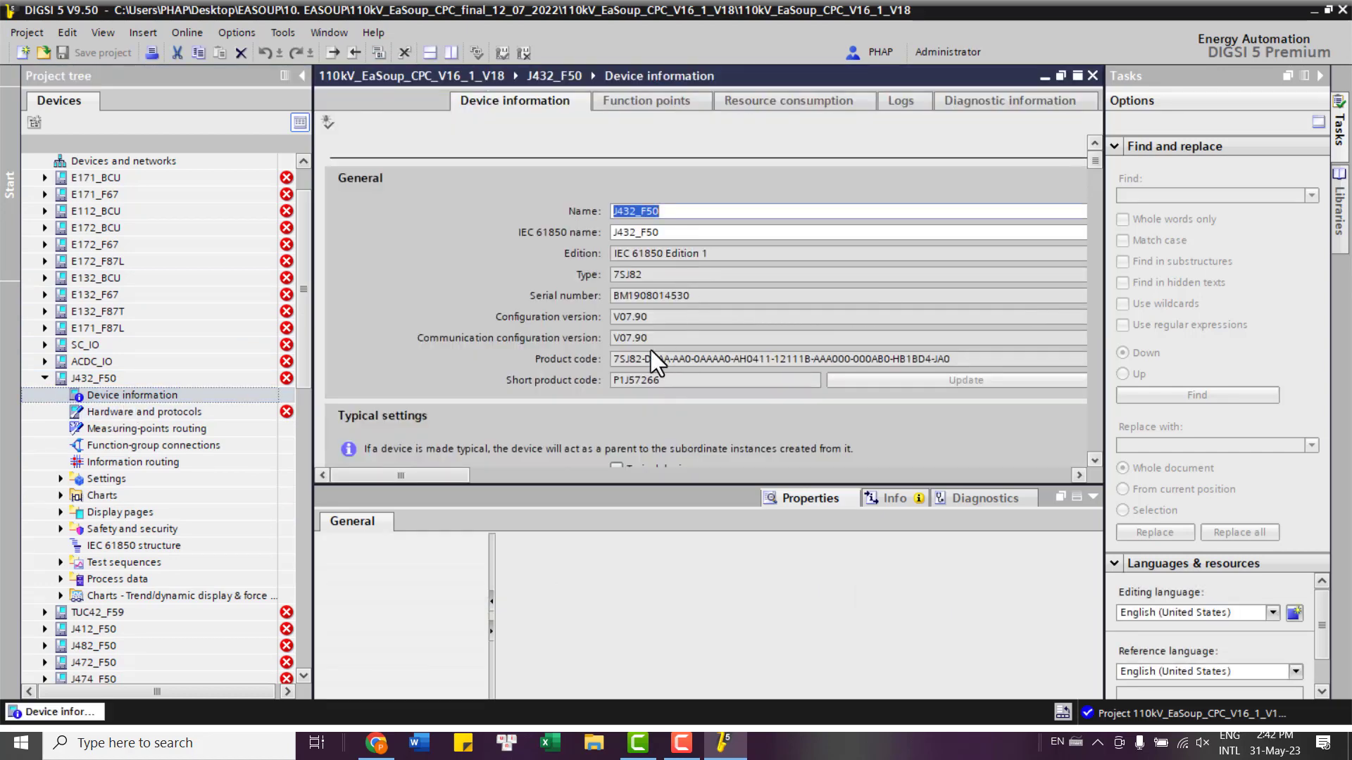
pyautogui.click(677, 338)
pyautogui.click(676, 317)
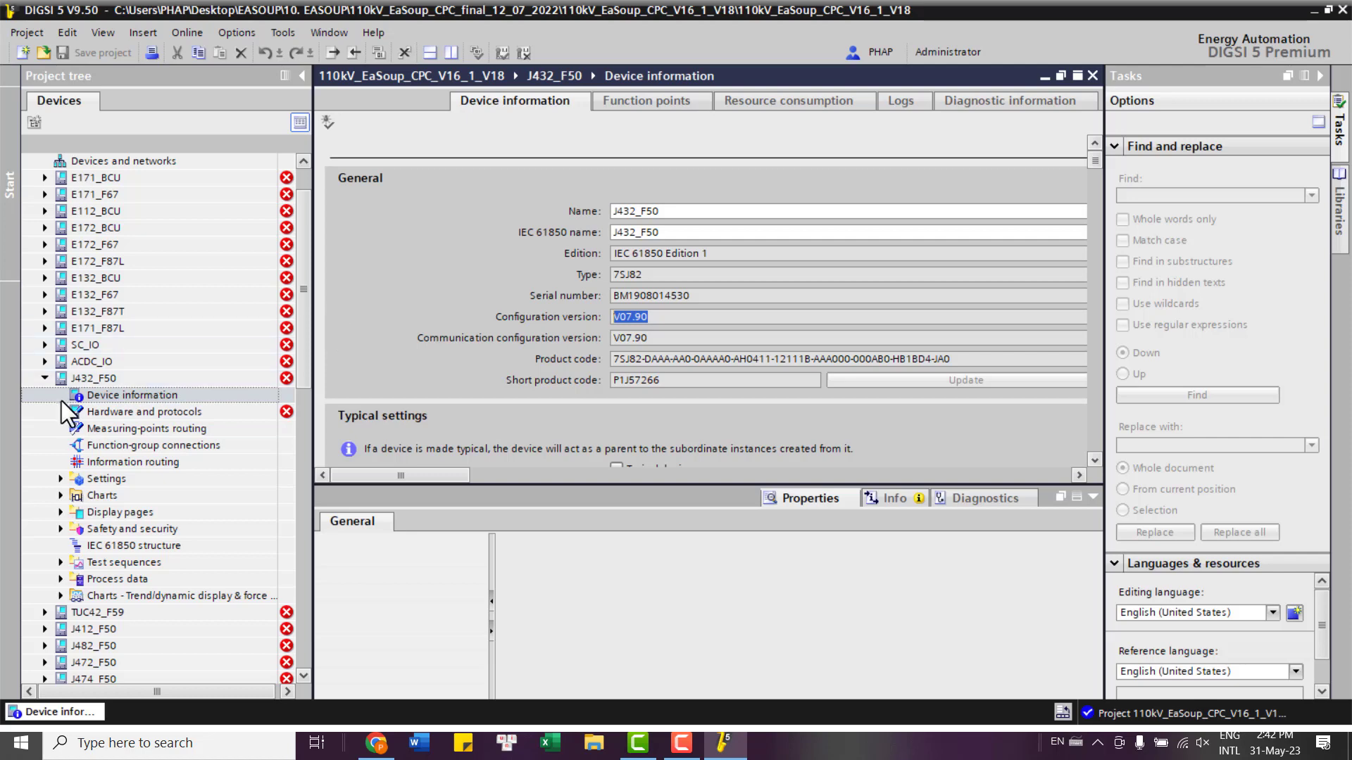
pyautogui.click(45, 379)
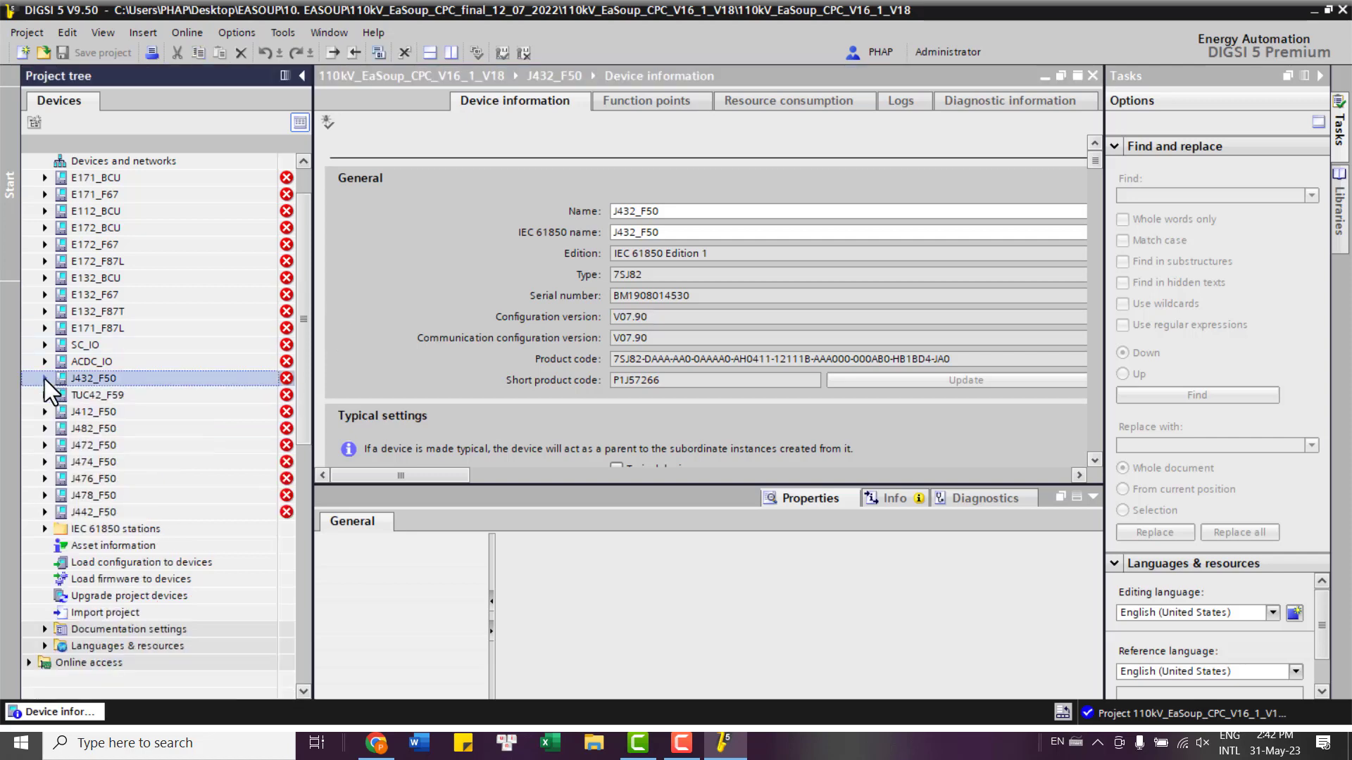
# - Review the installed device drivers down to the 7SJ82 Overcurrent protection versions and status, and close the driver management view
pyautogui.click(282, 33)
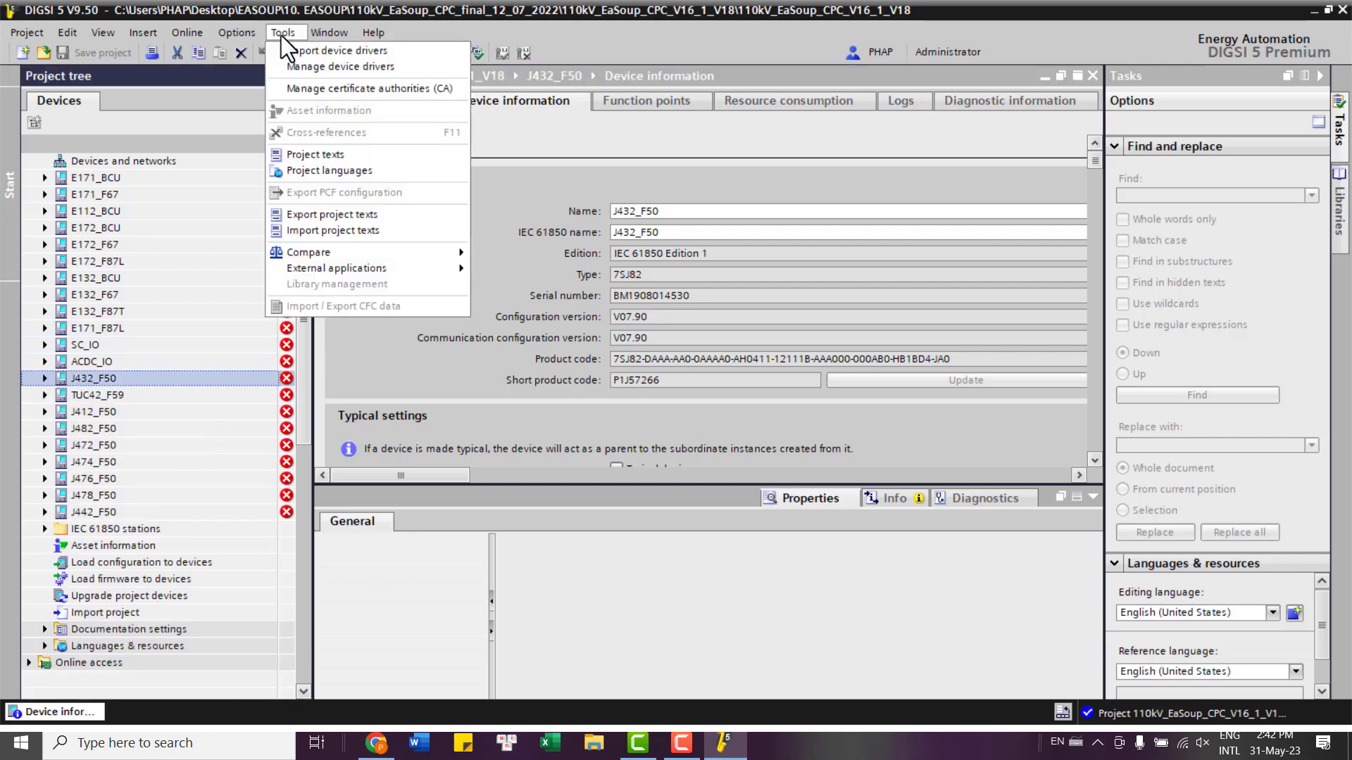
pyautogui.click(320, 71)
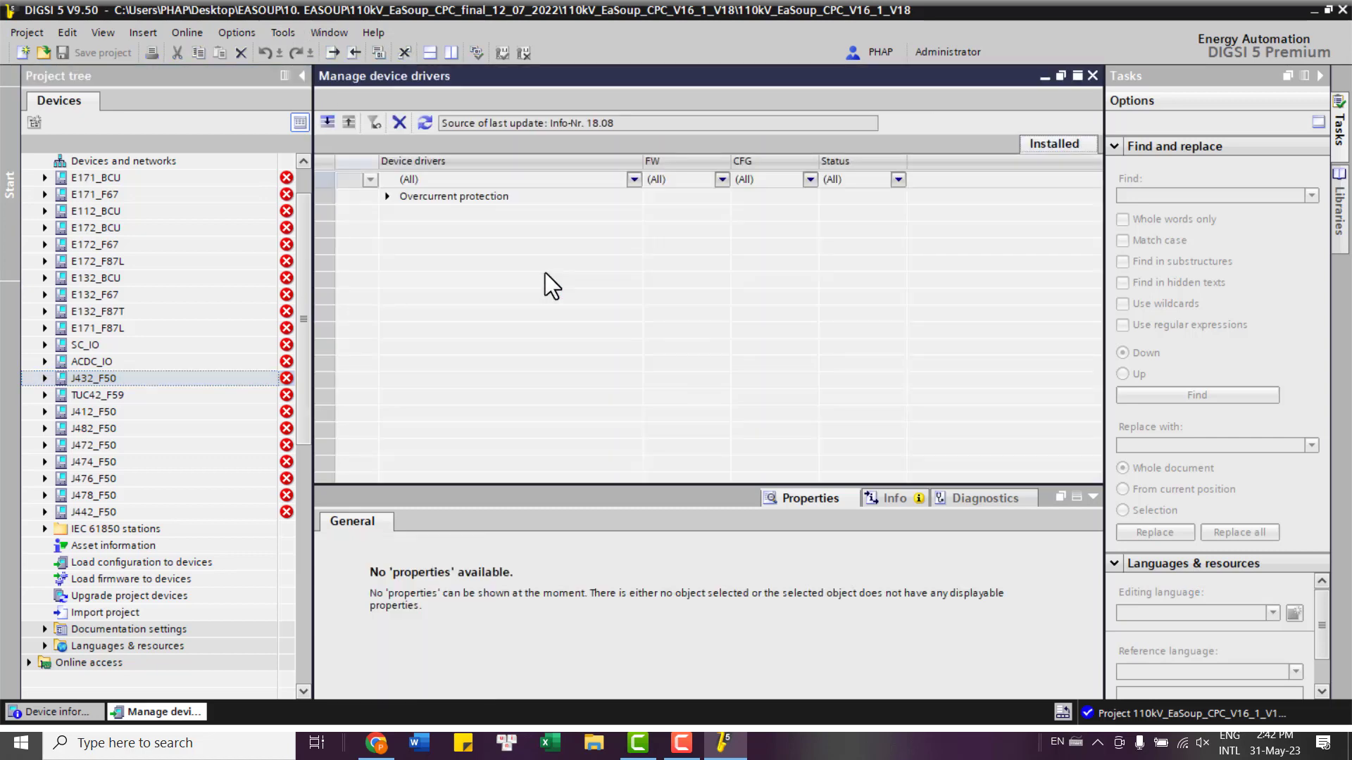
pyautogui.click(388, 198)
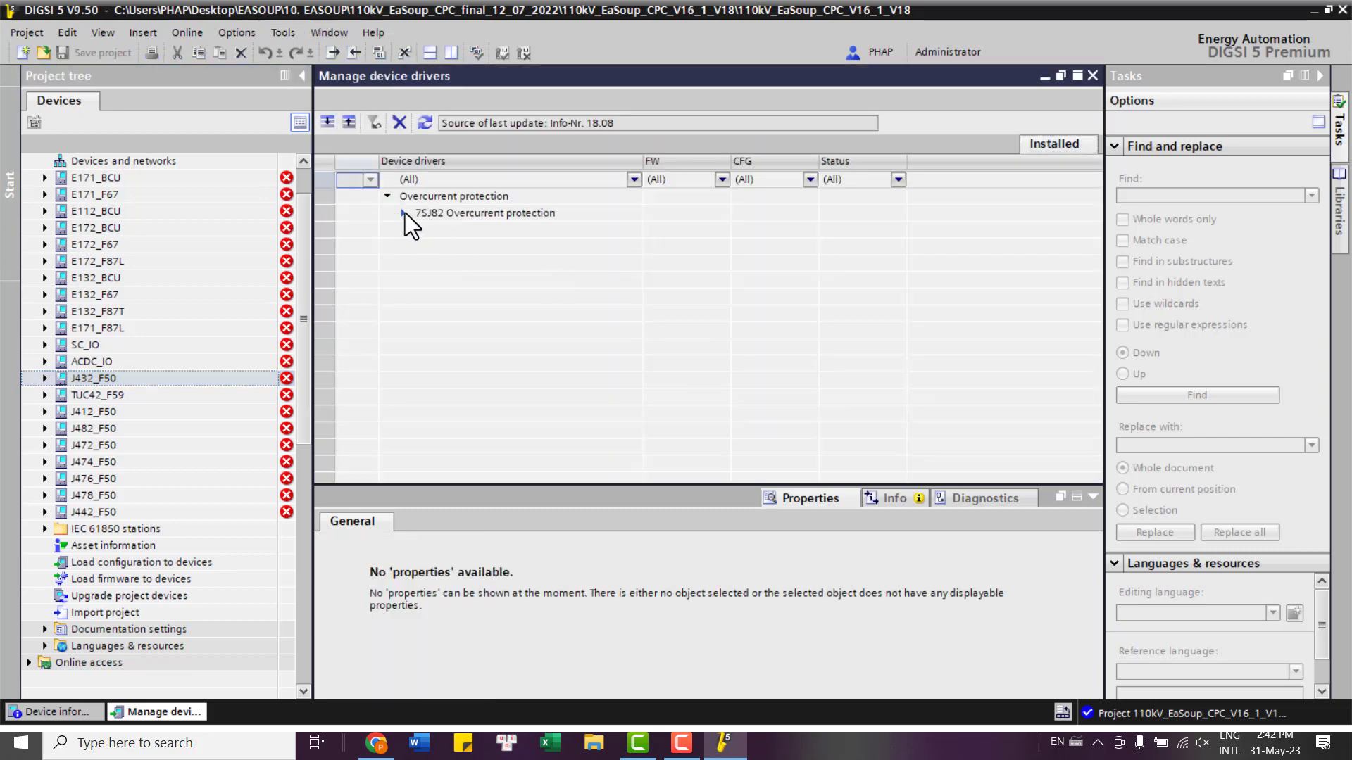
pyautogui.click(404, 212)
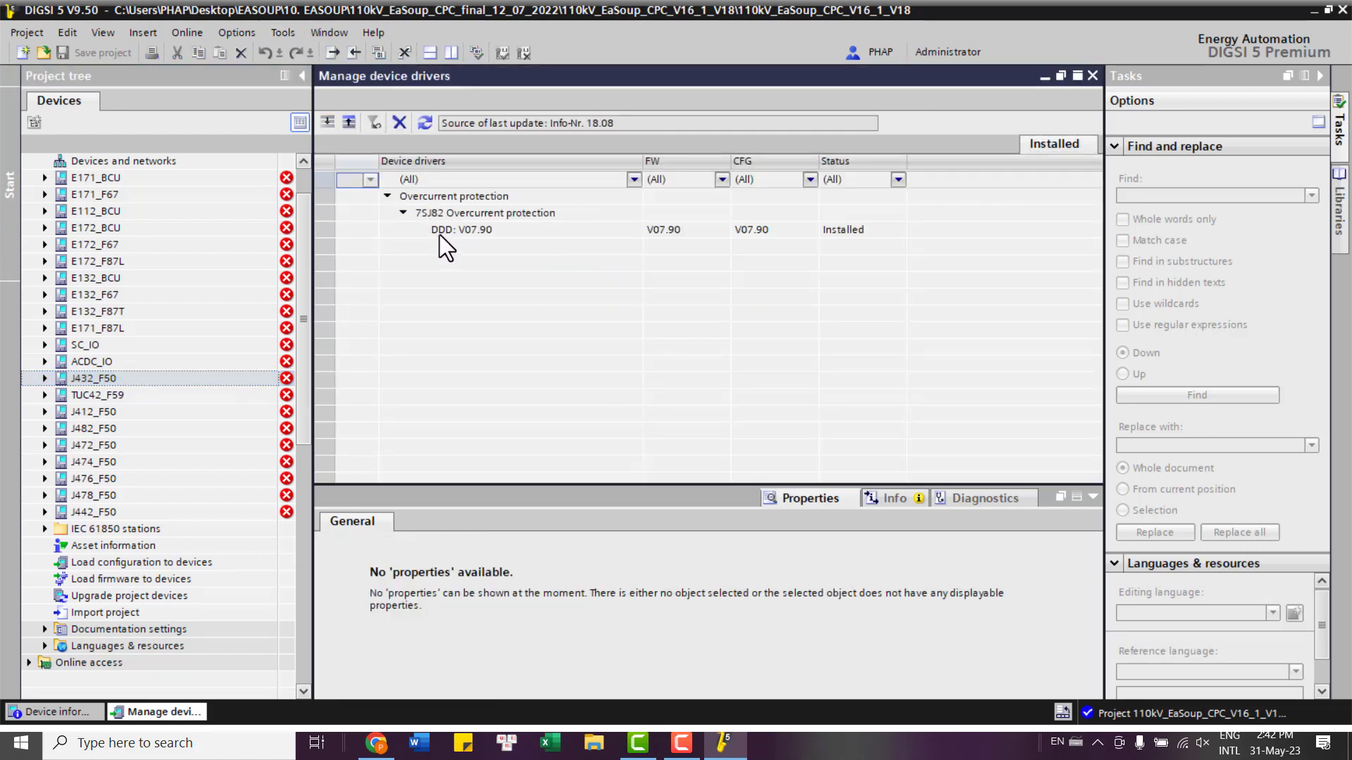
pyautogui.click(445, 233)
pyautogui.click(693, 229)
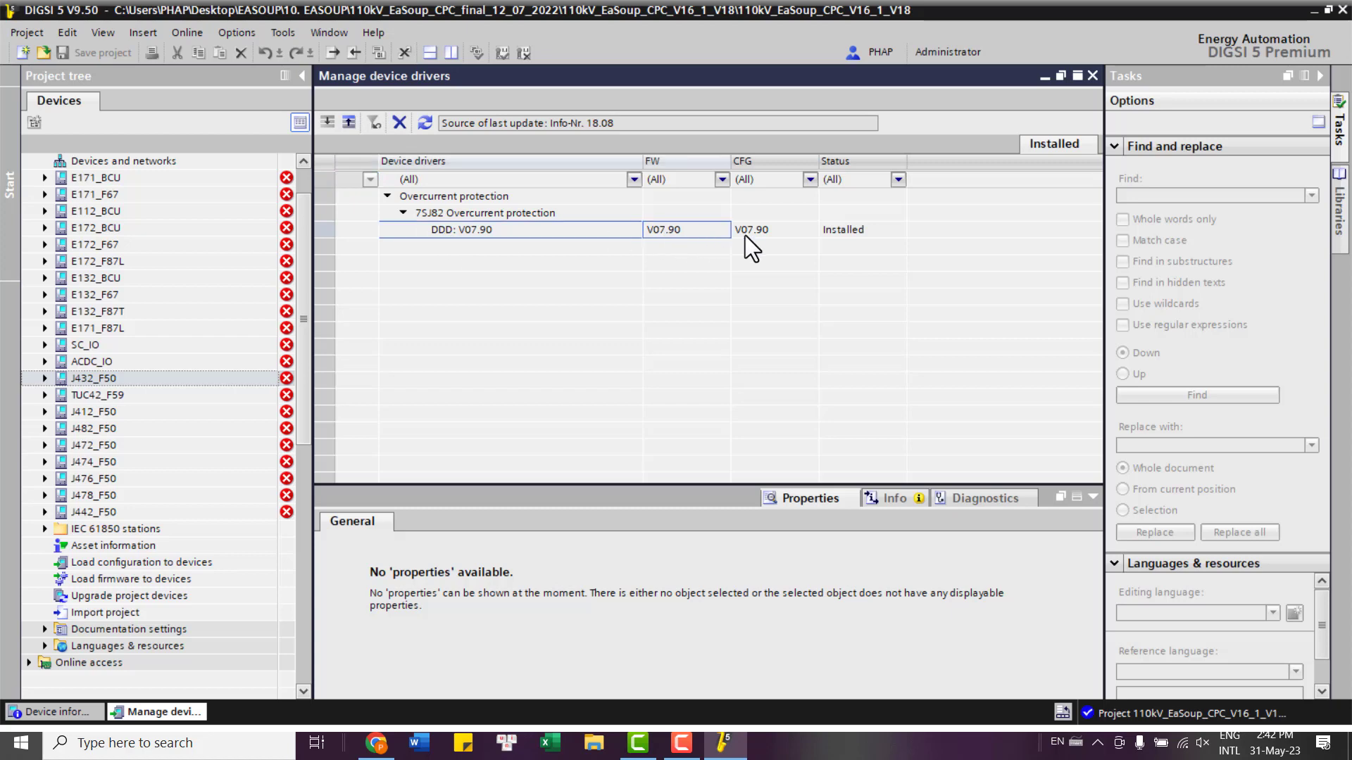
pyautogui.click(847, 230)
pyautogui.click(1092, 76)
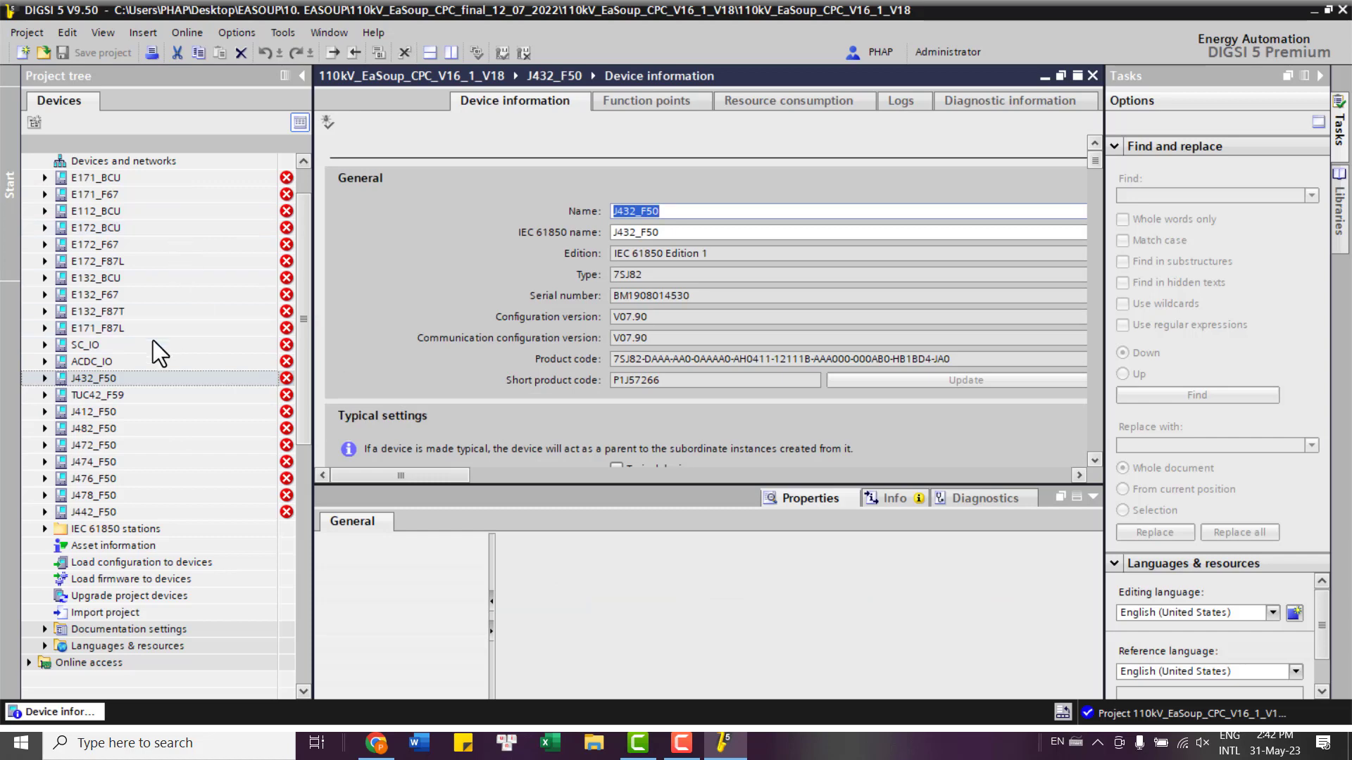
# - Import Protocols_FW-V07.90_CFG-V07.90_DDD-V07.90.ddd from the COM-DDD folder, accept the restart and dismiss the missing-driver import dialog
pyautogui.click(276, 35)
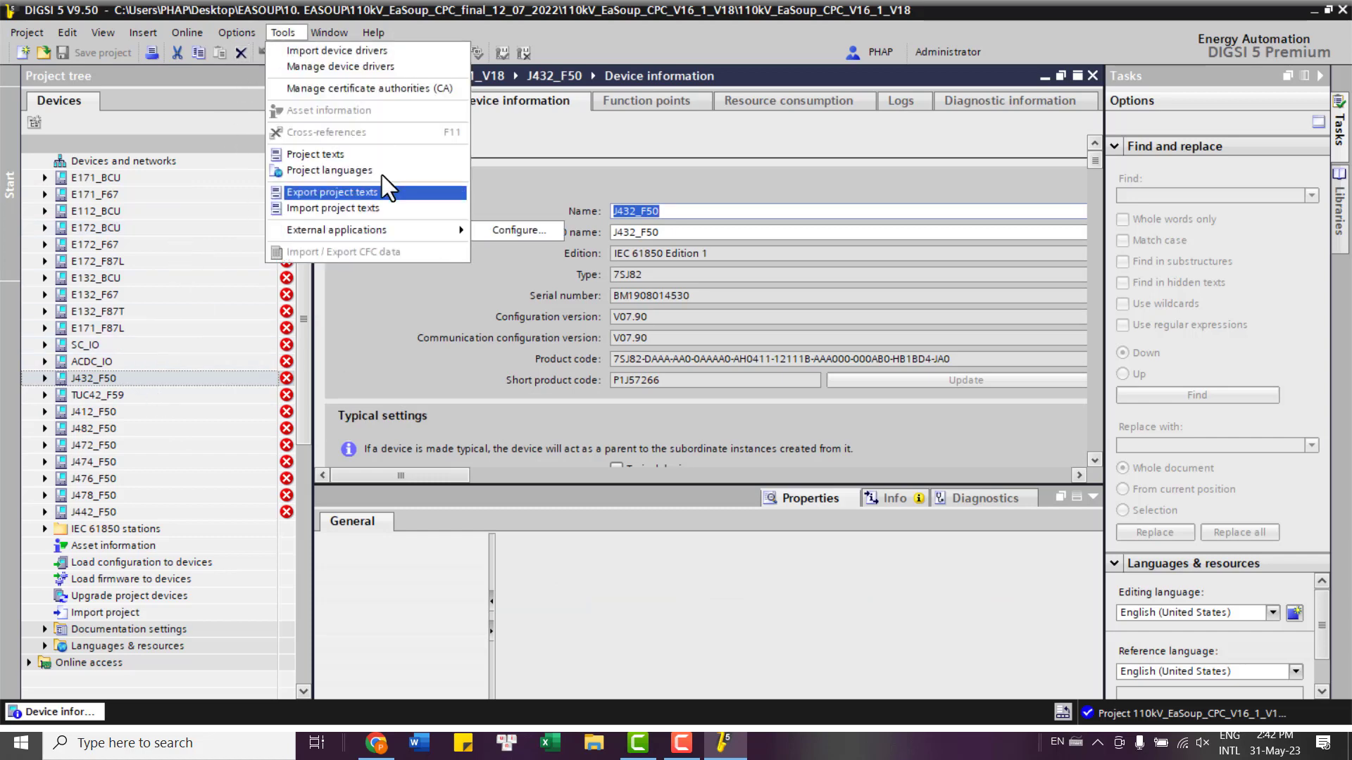
pyautogui.click(344, 52)
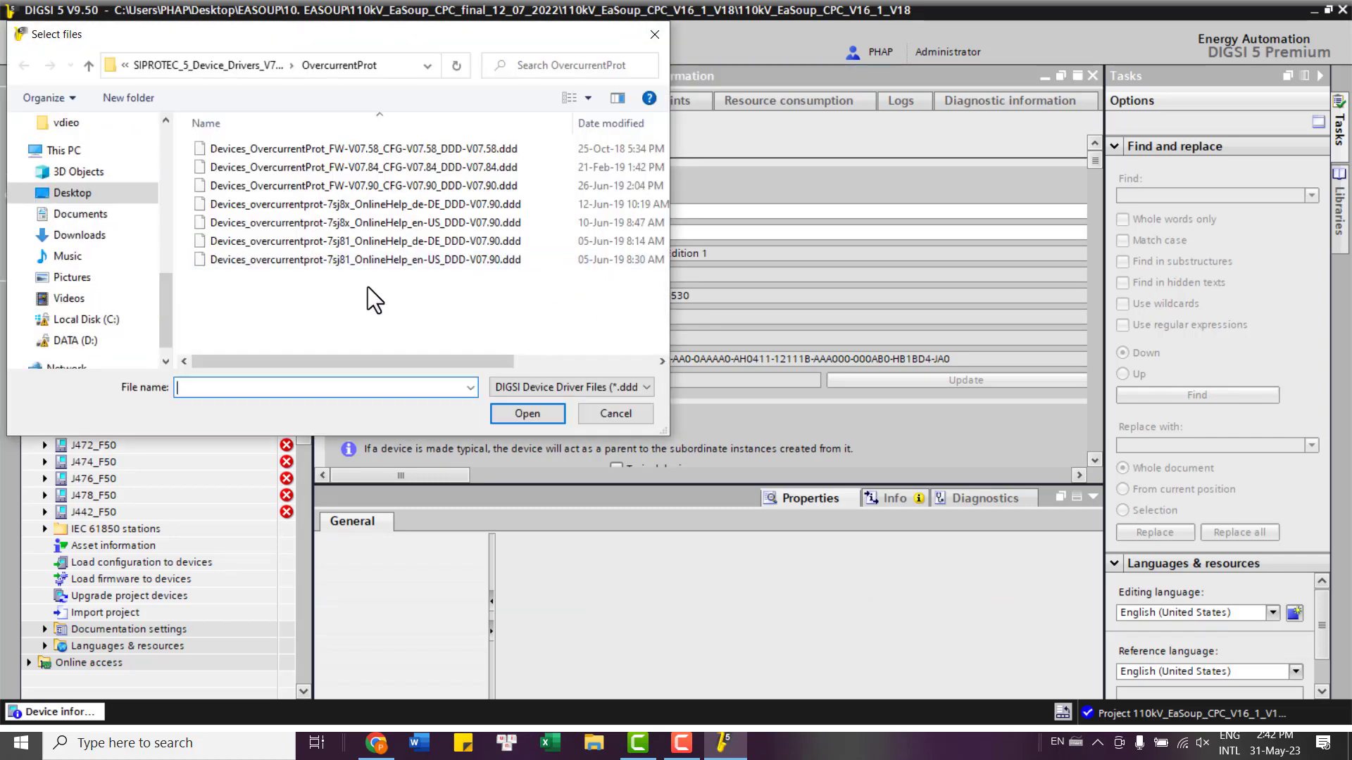
pyautogui.click(89, 67)
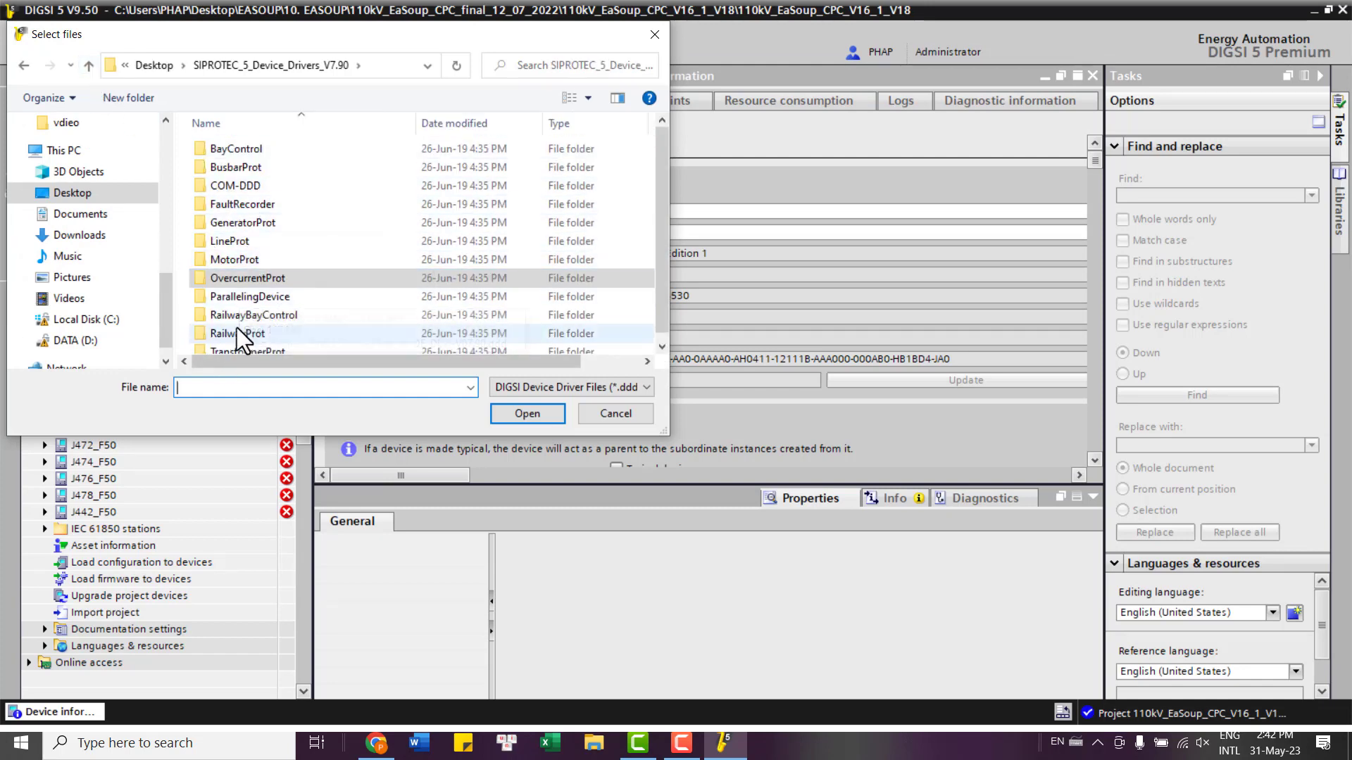
pyautogui.doubleClick(226, 186)
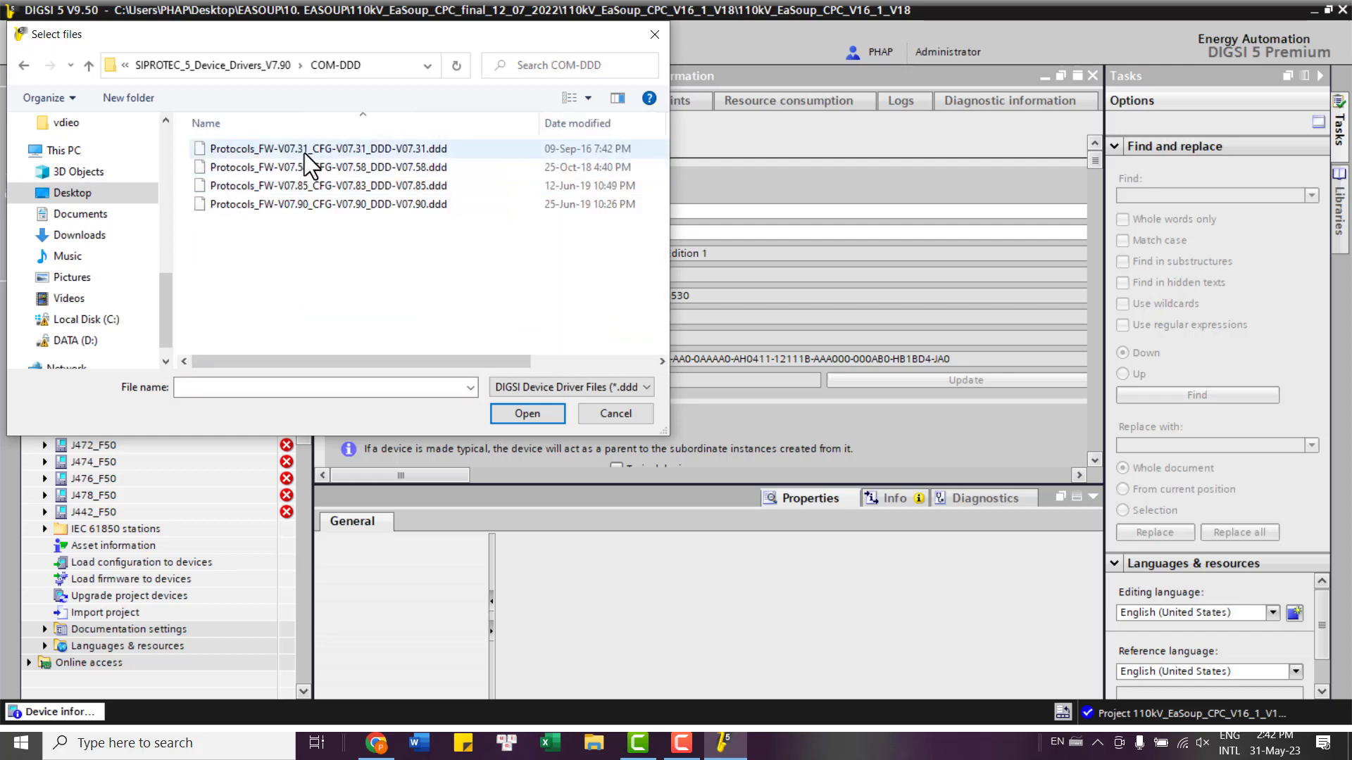
pyautogui.doubleClick(288, 207)
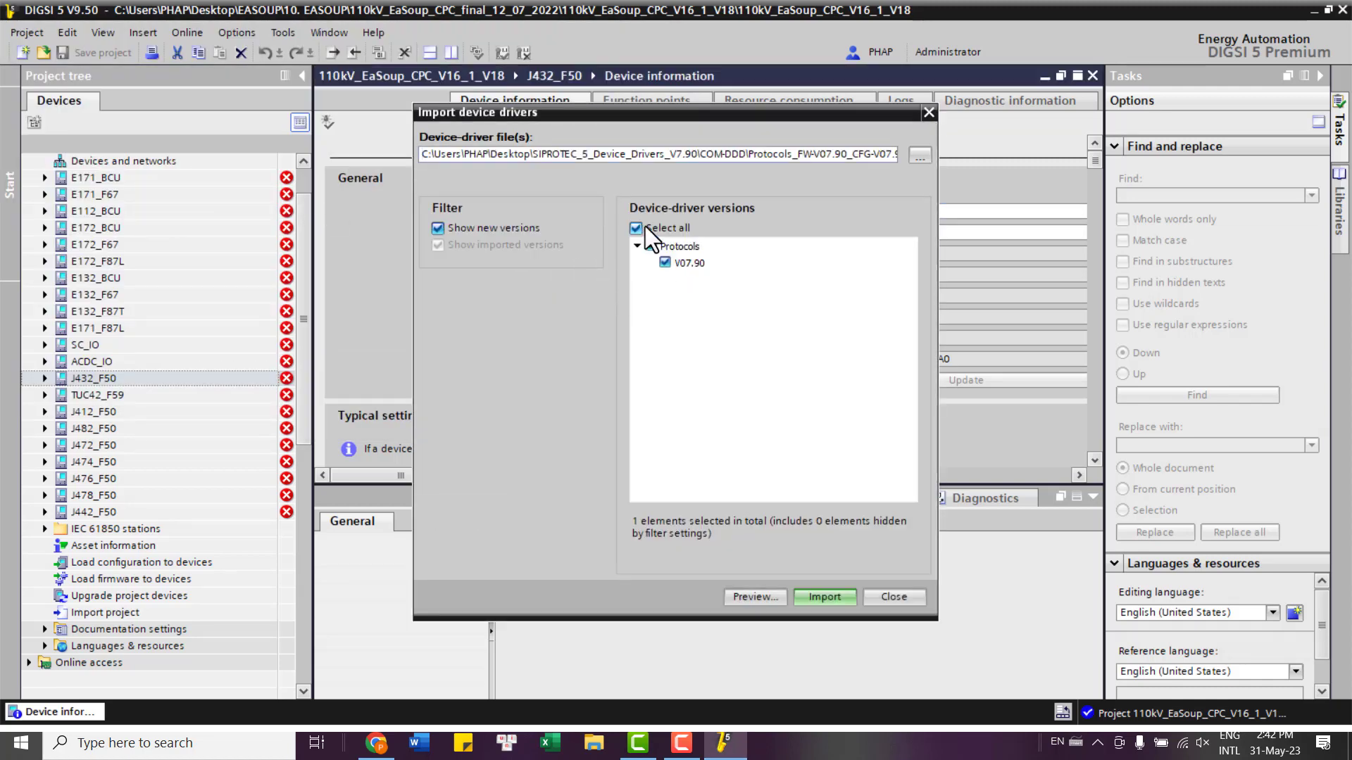
pyautogui.click(825, 597)
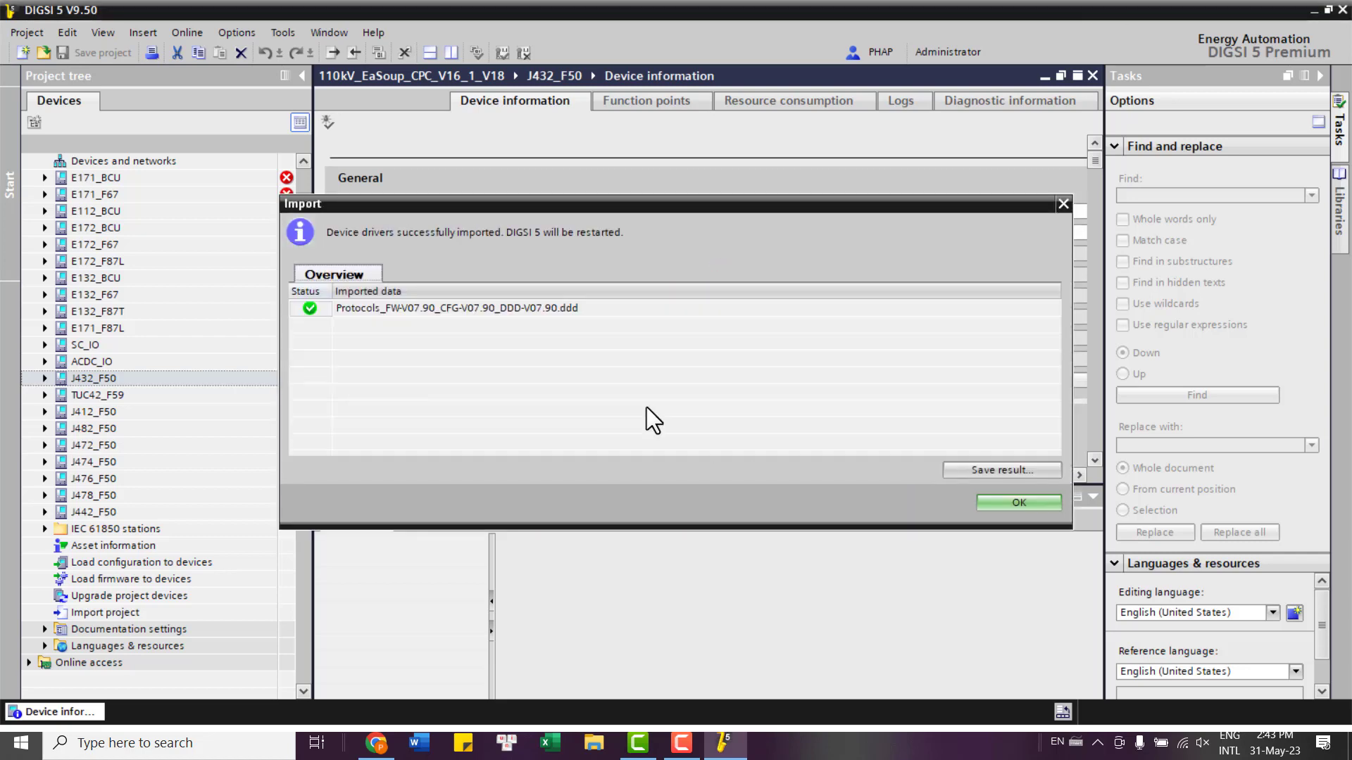
pyautogui.click(1032, 506)
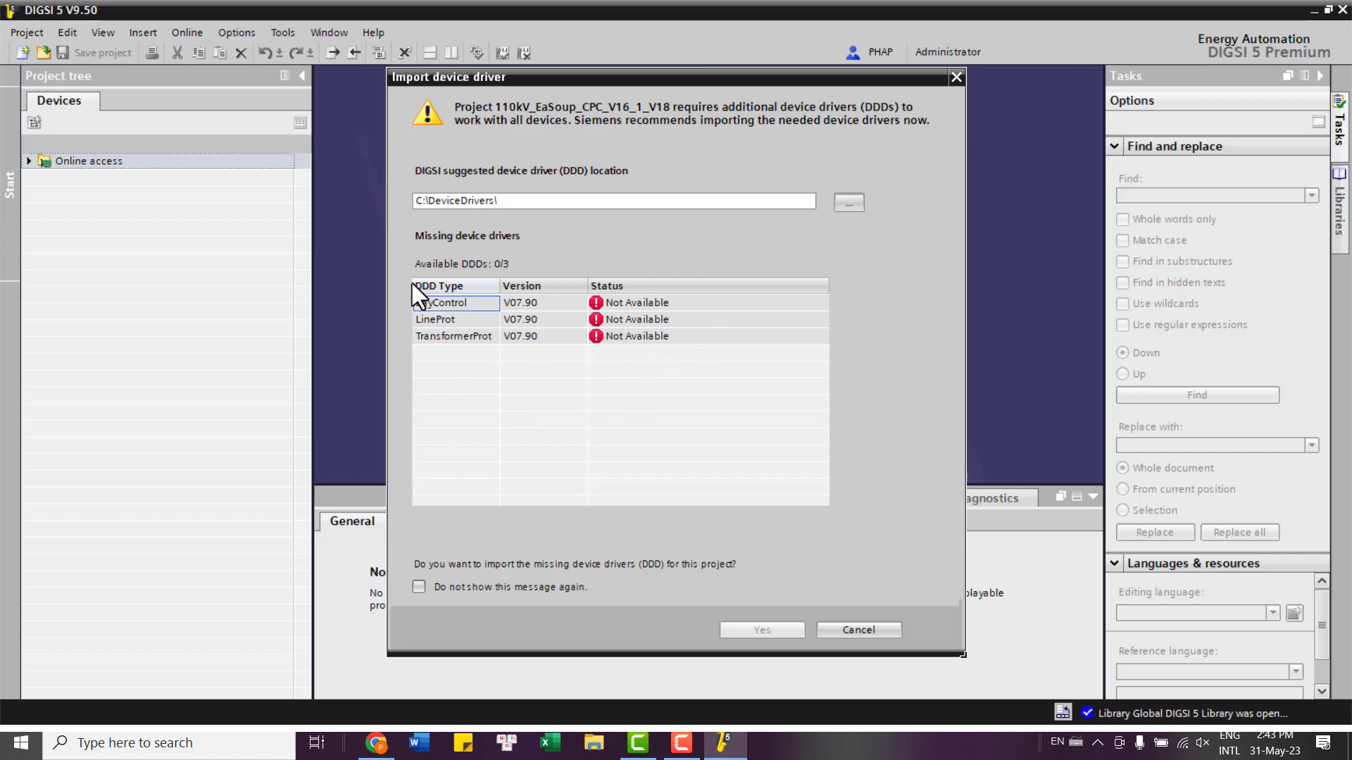
pyautogui.click(865, 632)
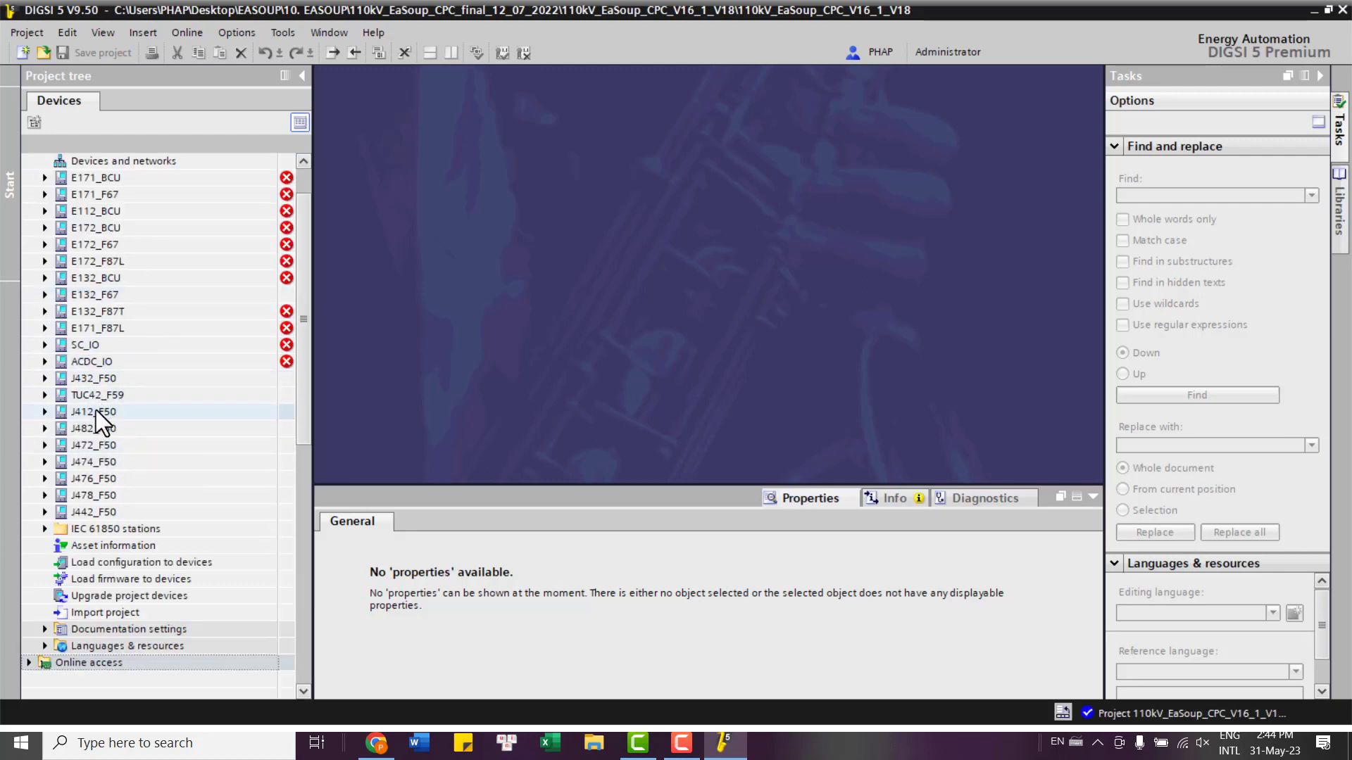
# - Open the device information of J432_F50 in the project tree and check the device type
pyautogui.click(46, 378)
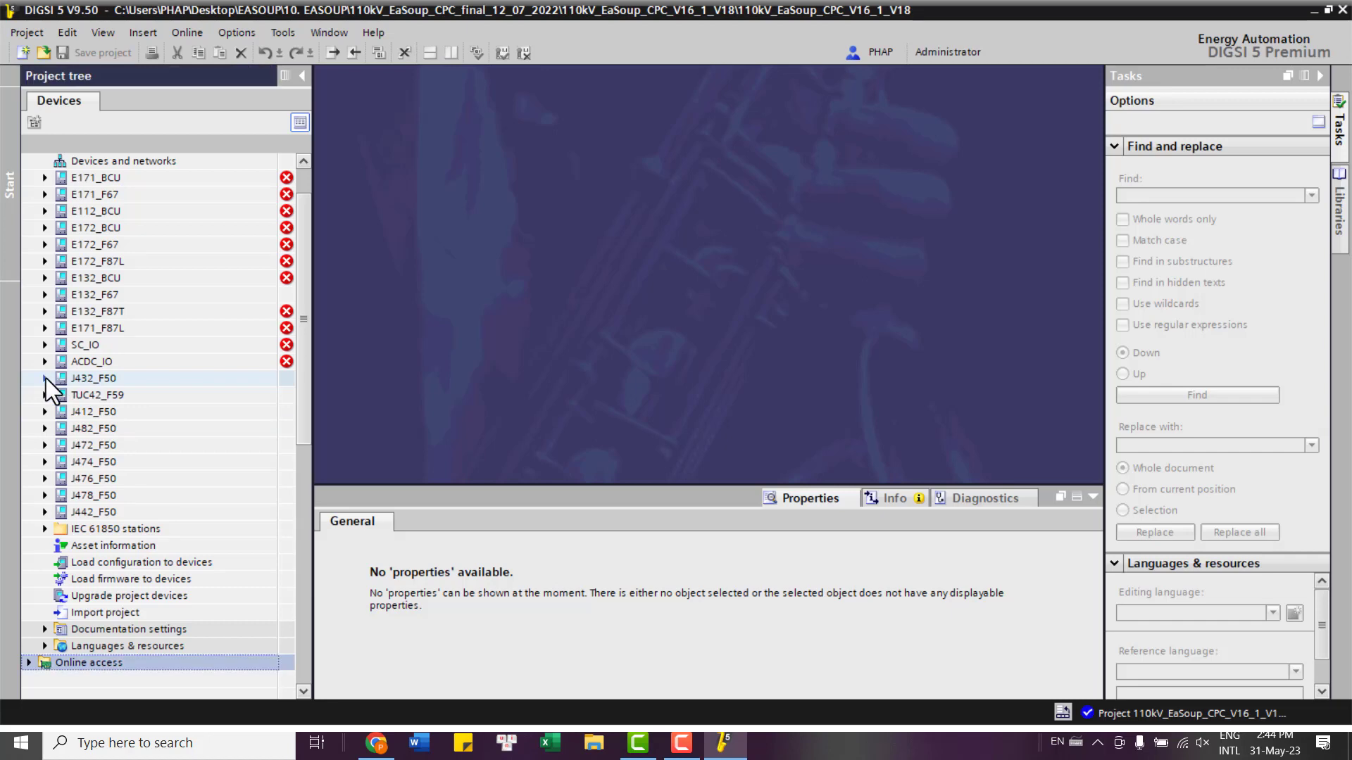
pyautogui.doubleClick(91, 379)
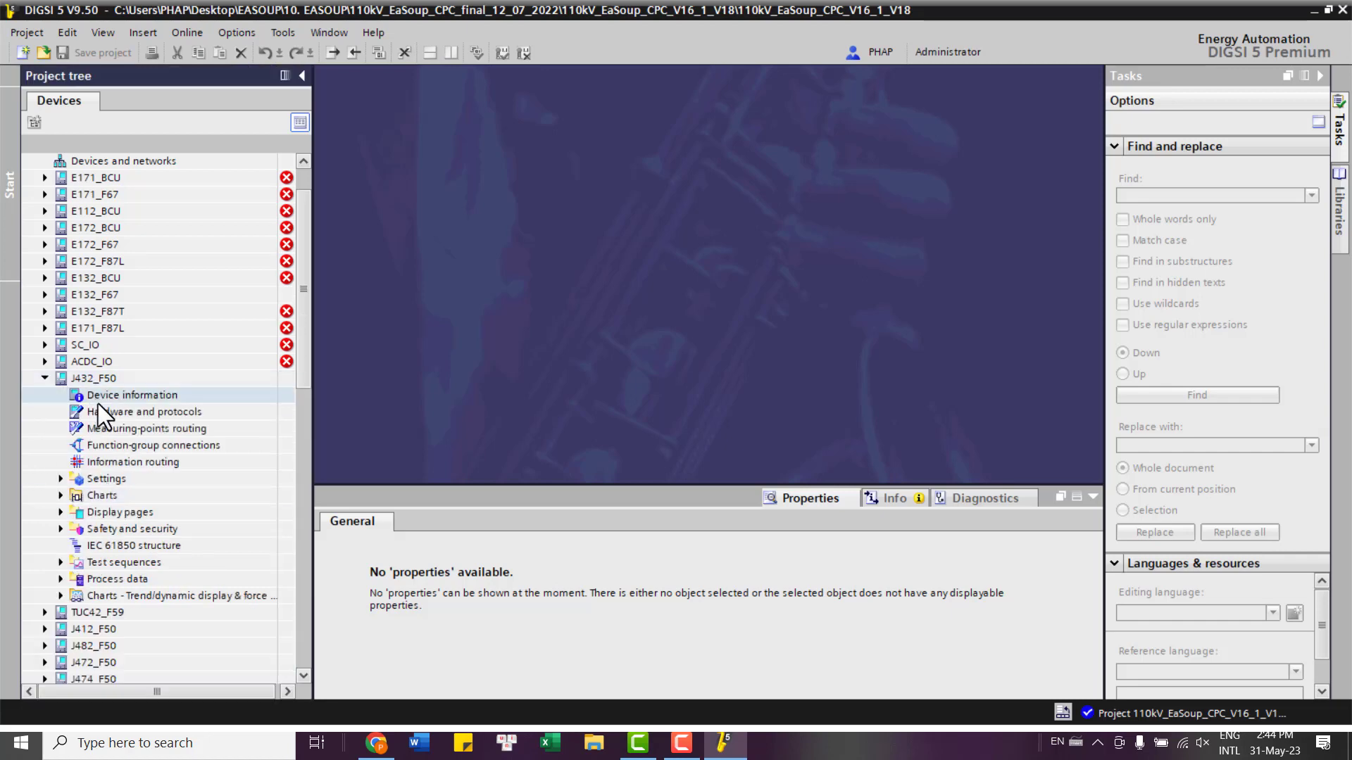
pyautogui.click(128, 394)
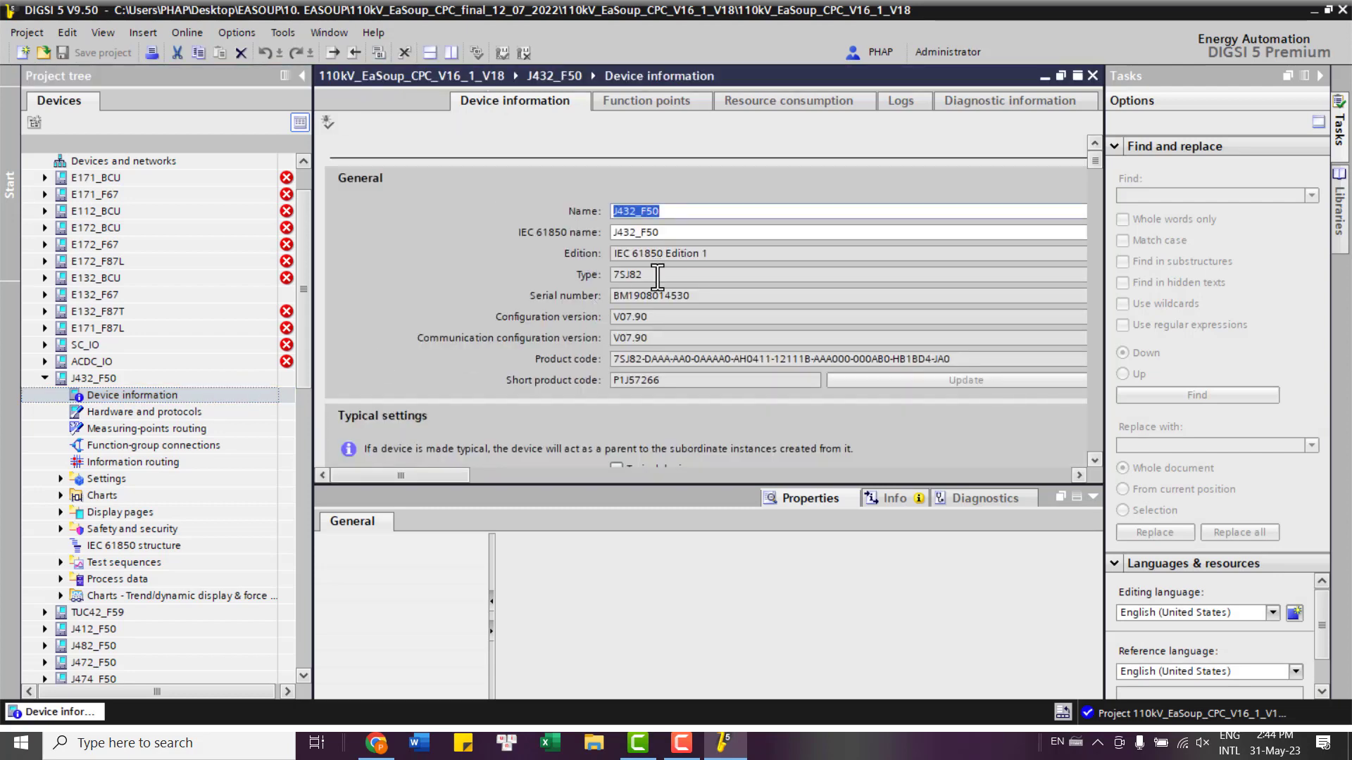
pyautogui.click(588, 275)
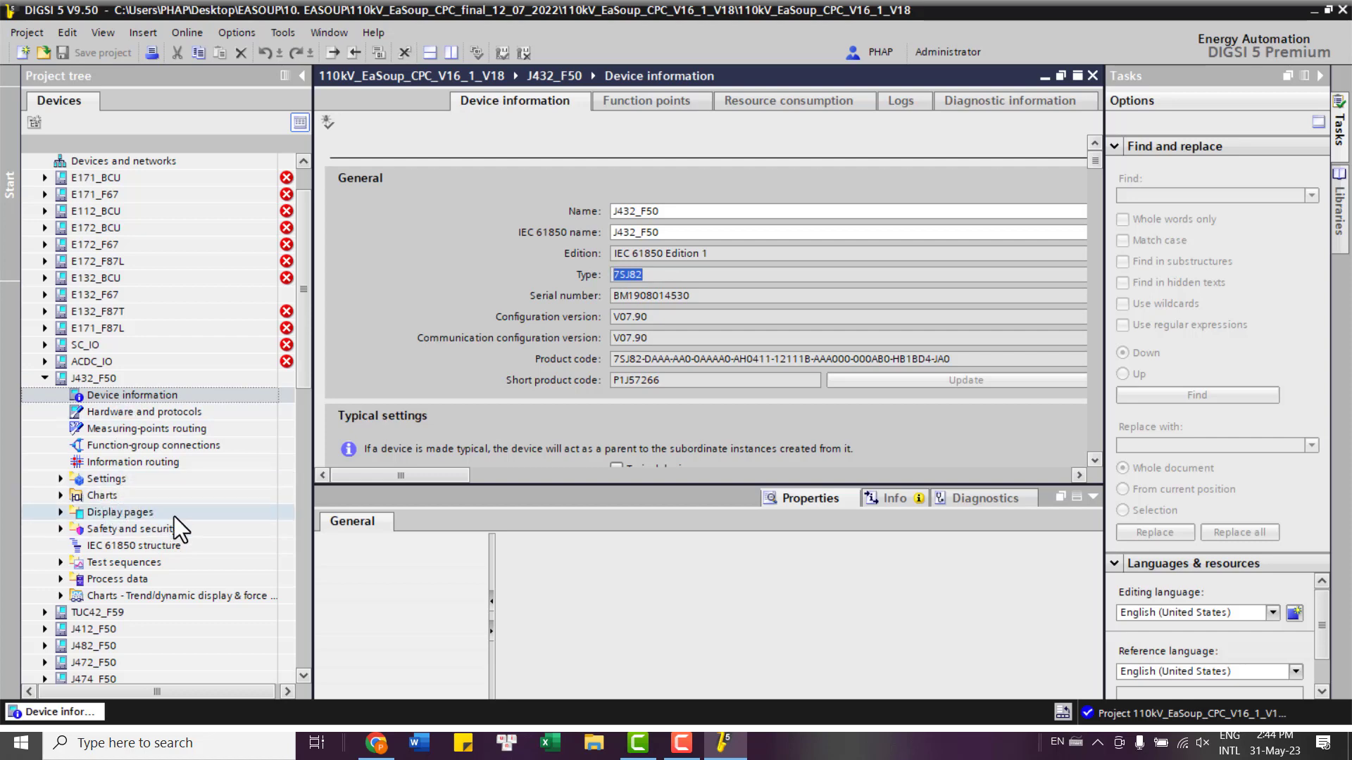
# - Expand Online access in the project tree to view the available connection interfaces
pyautogui.moveTo(302, 350); pyautogui.dragTo(285, 593)
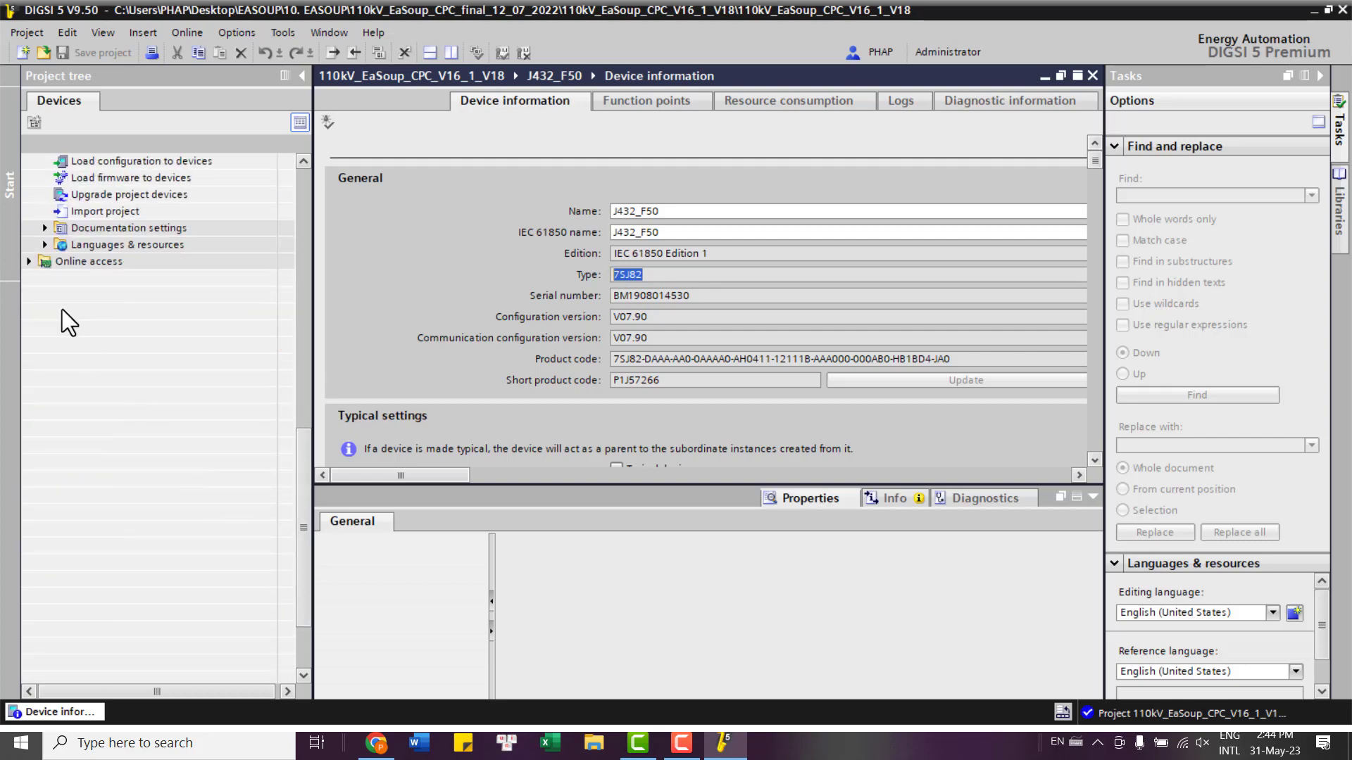
pyautogui.click(28, 268)
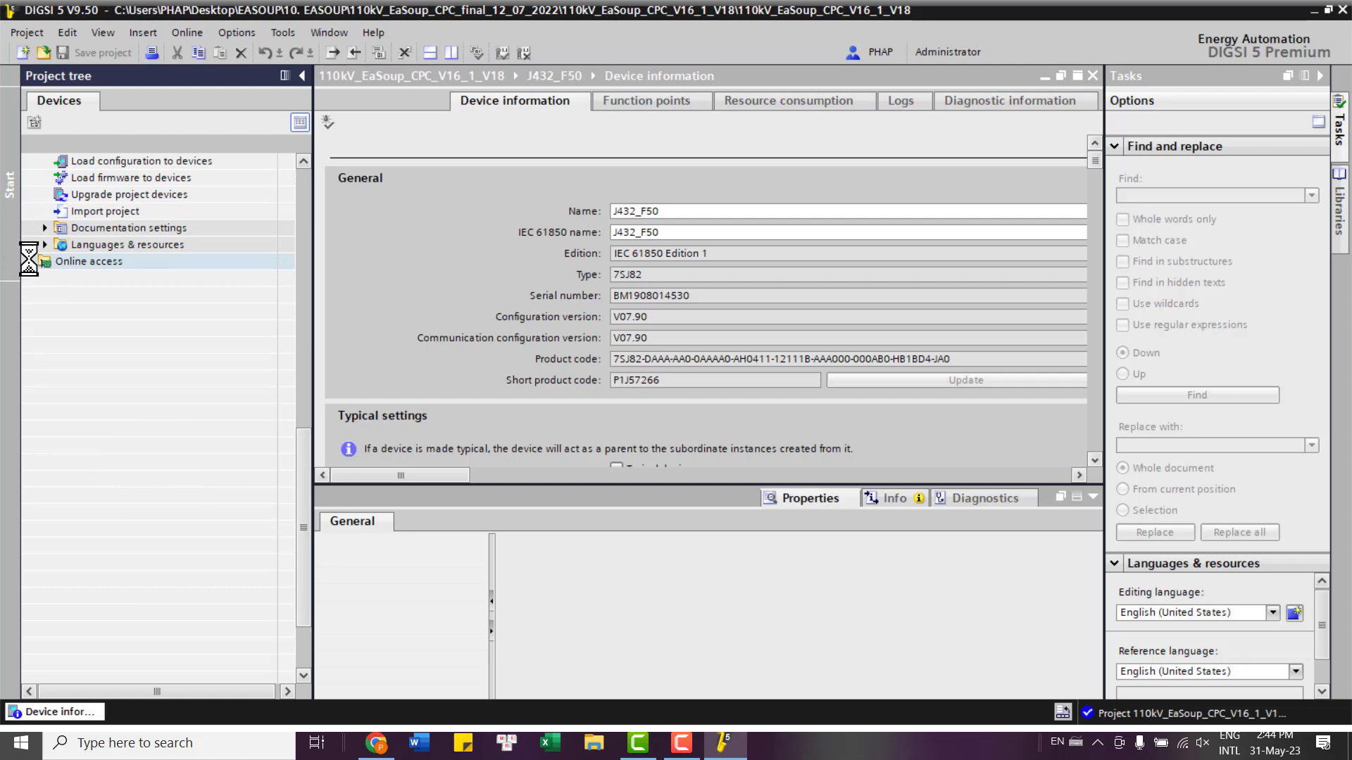
pyautogui.click(29, 261)
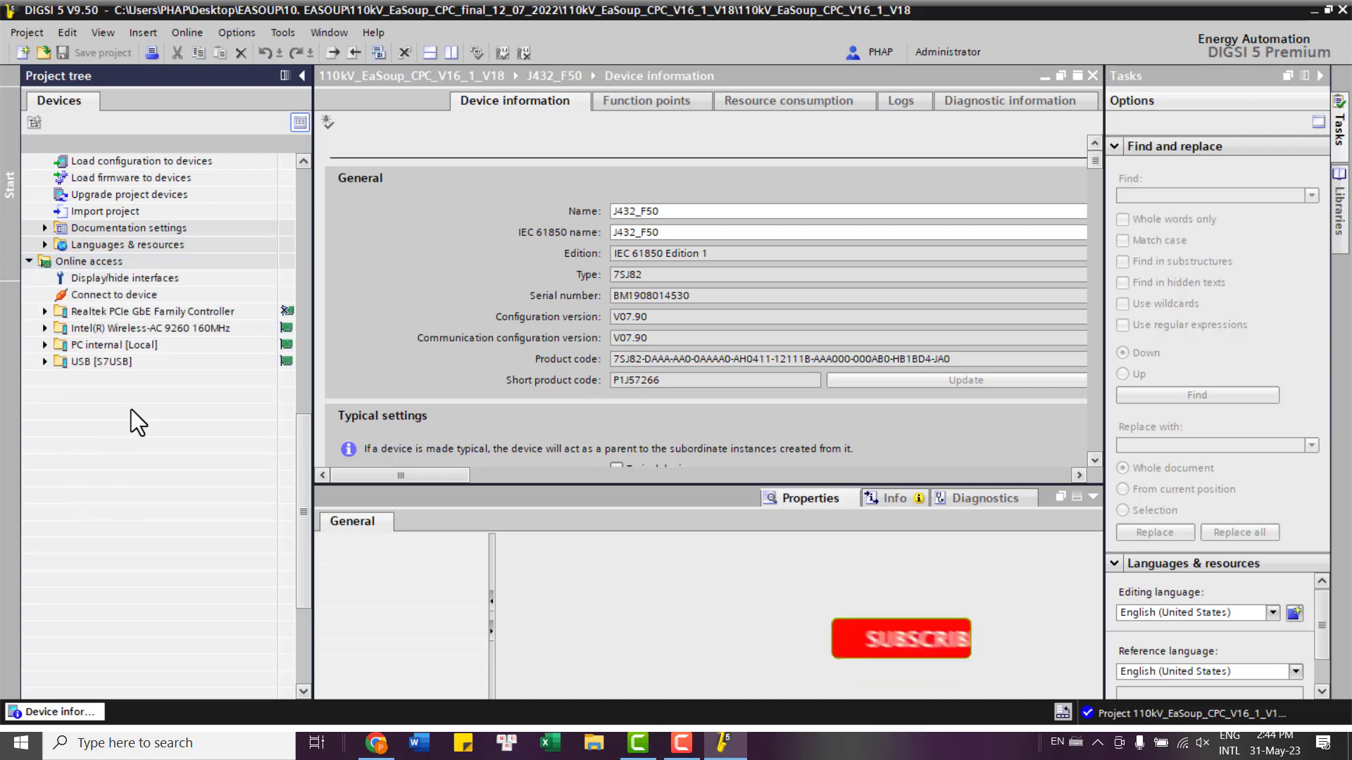
# - Open the device information of E171_F67 in the project tree and check the device type
pyautogui.scroll(1, 302, 504)
pyautogui.moveTo(302, 504); pyautogui.dragTo(307, 265)
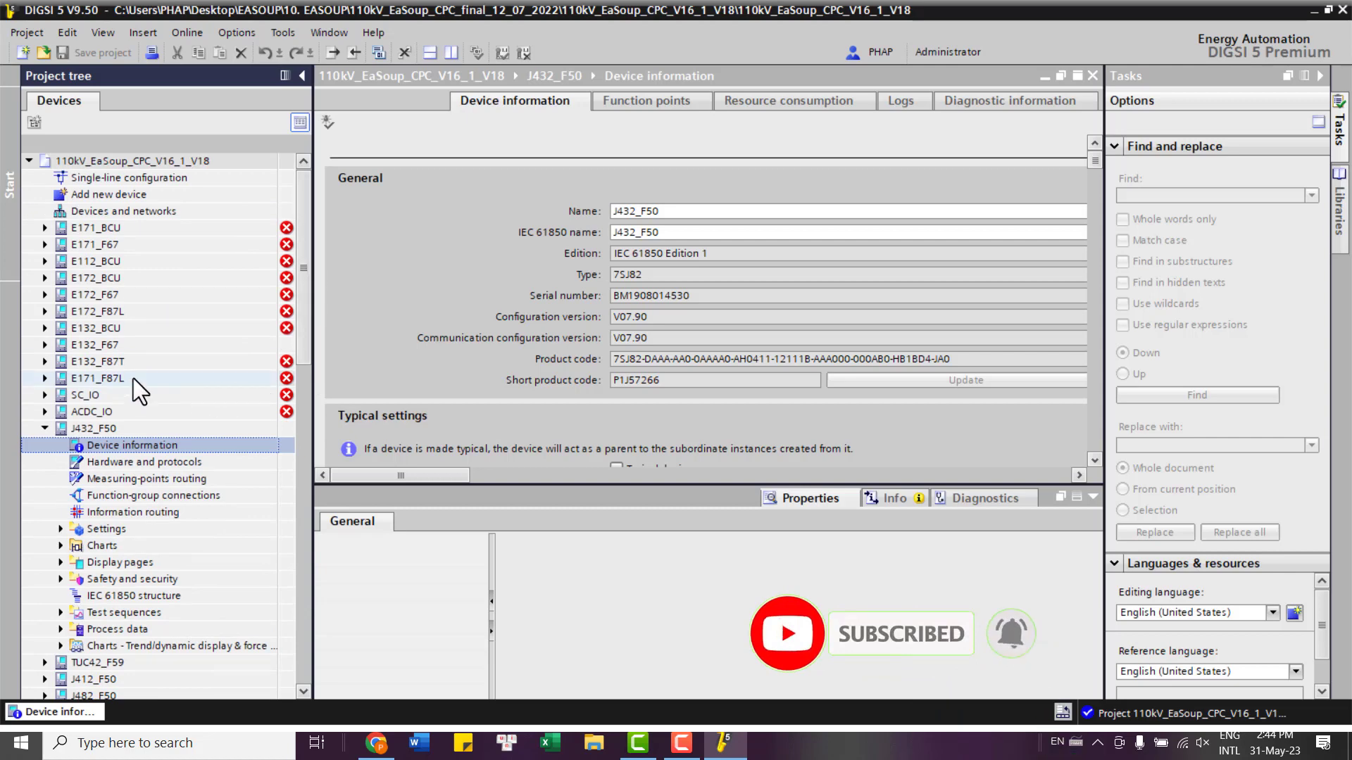
pyautogui.click(46, 229)
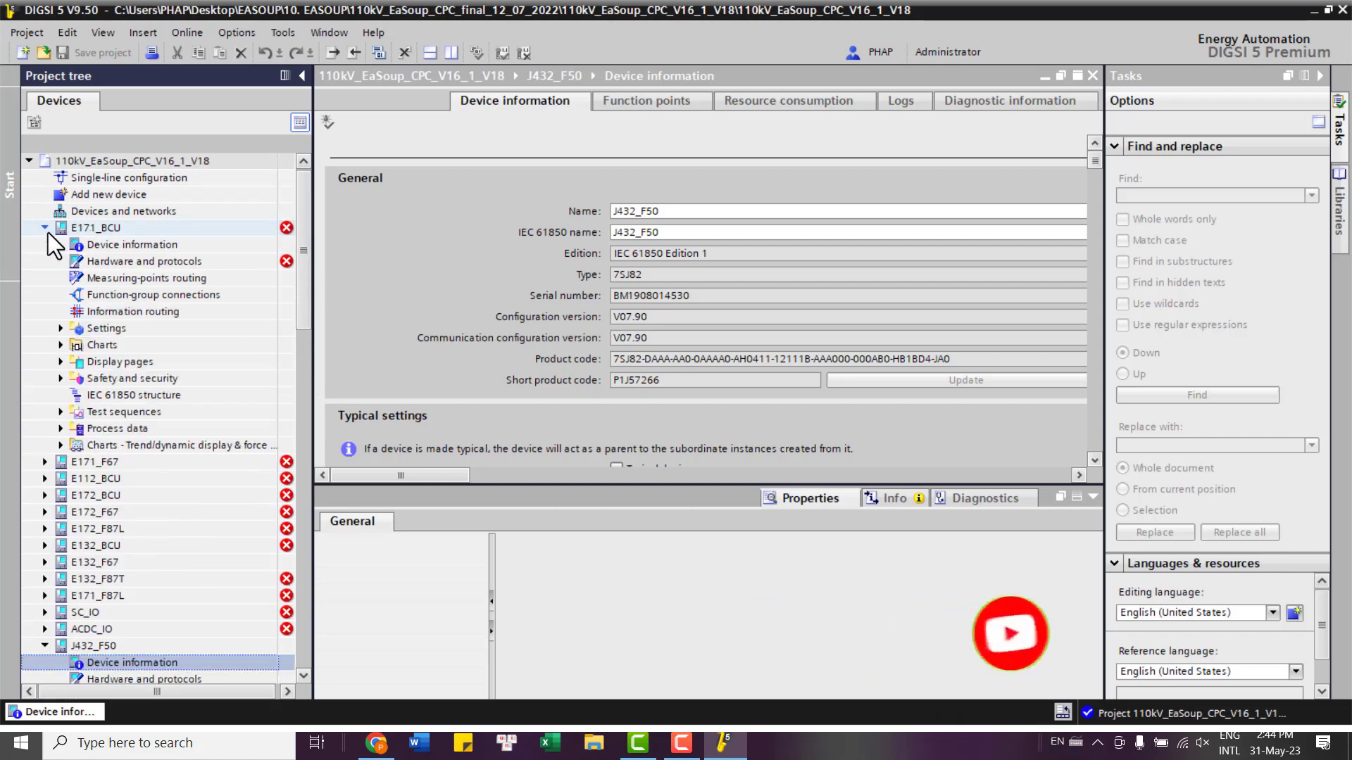
pyautogui.click(48, 233)
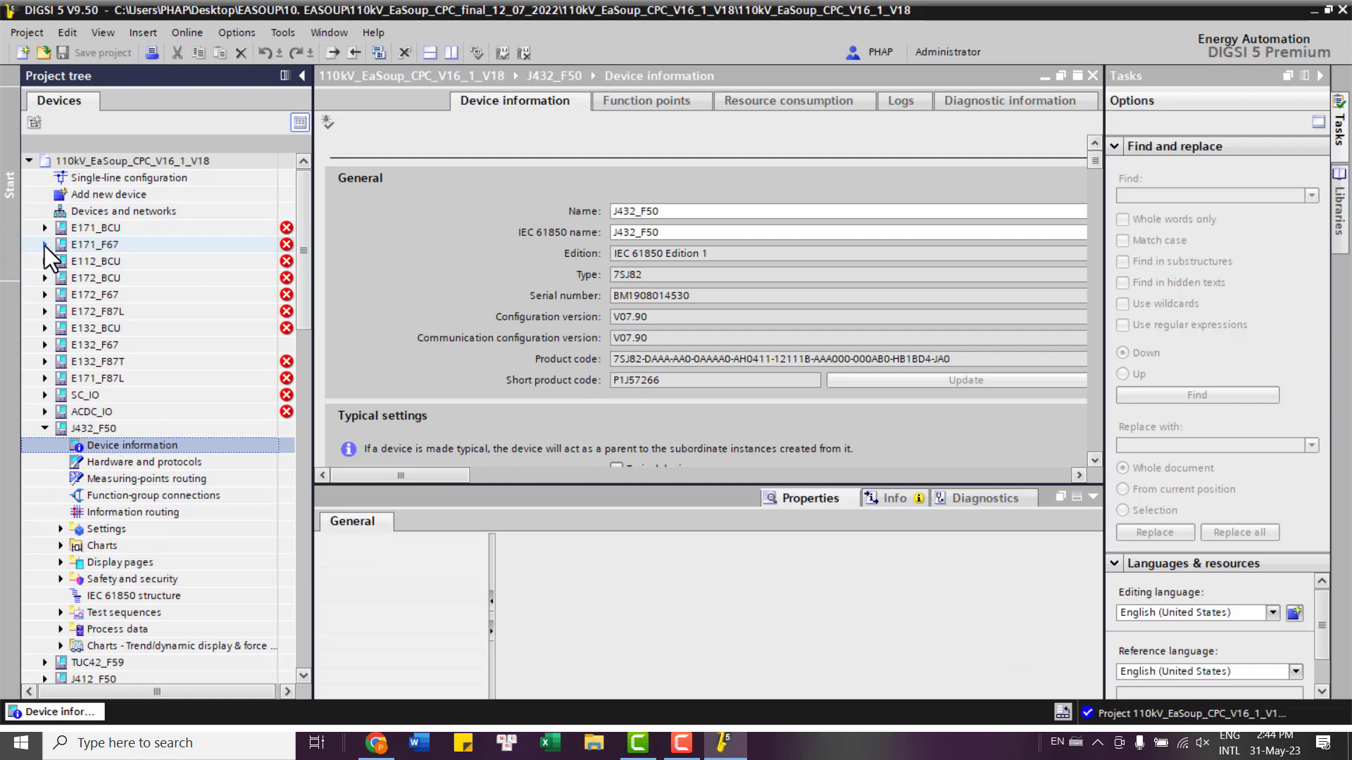
pyautogui.click(45, 246)
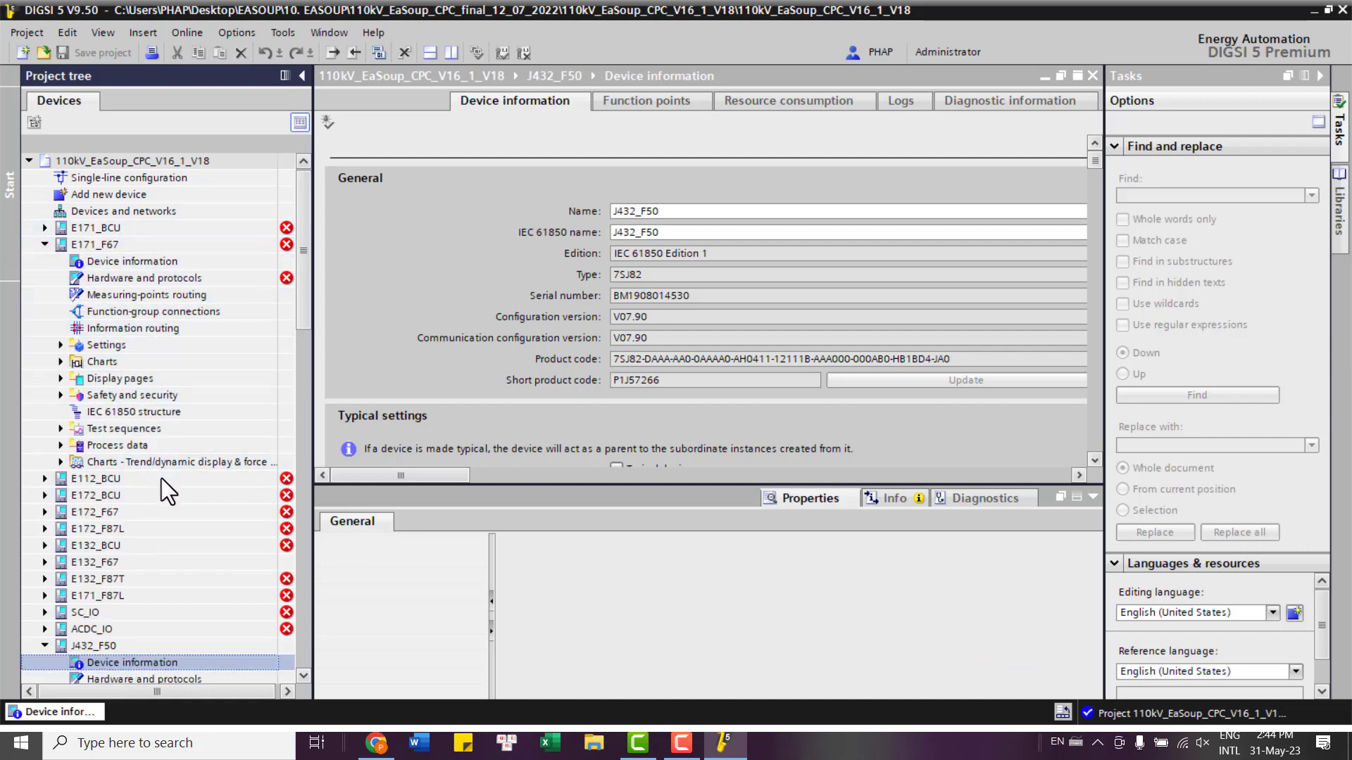
pyautogui.doubleClick(128, 264)
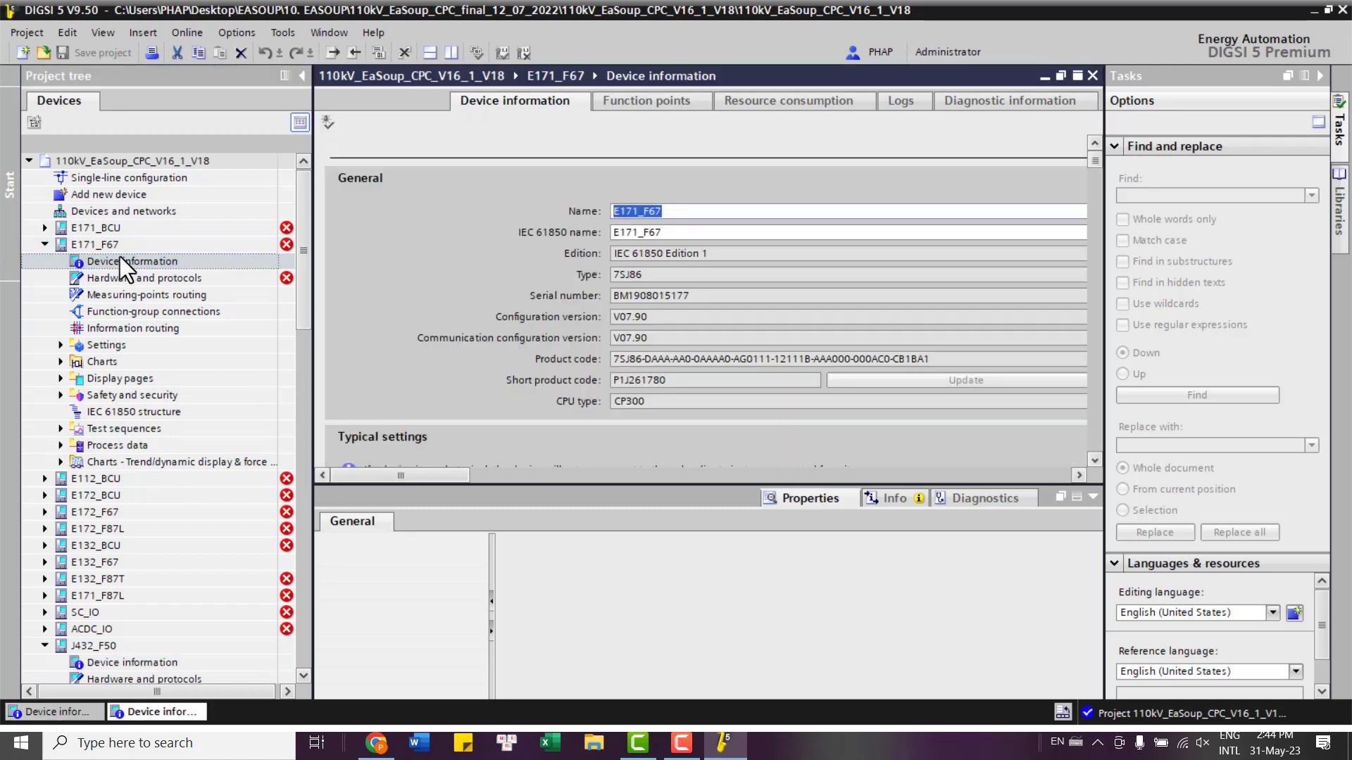
pyautogui.doubleClick(606, 274)
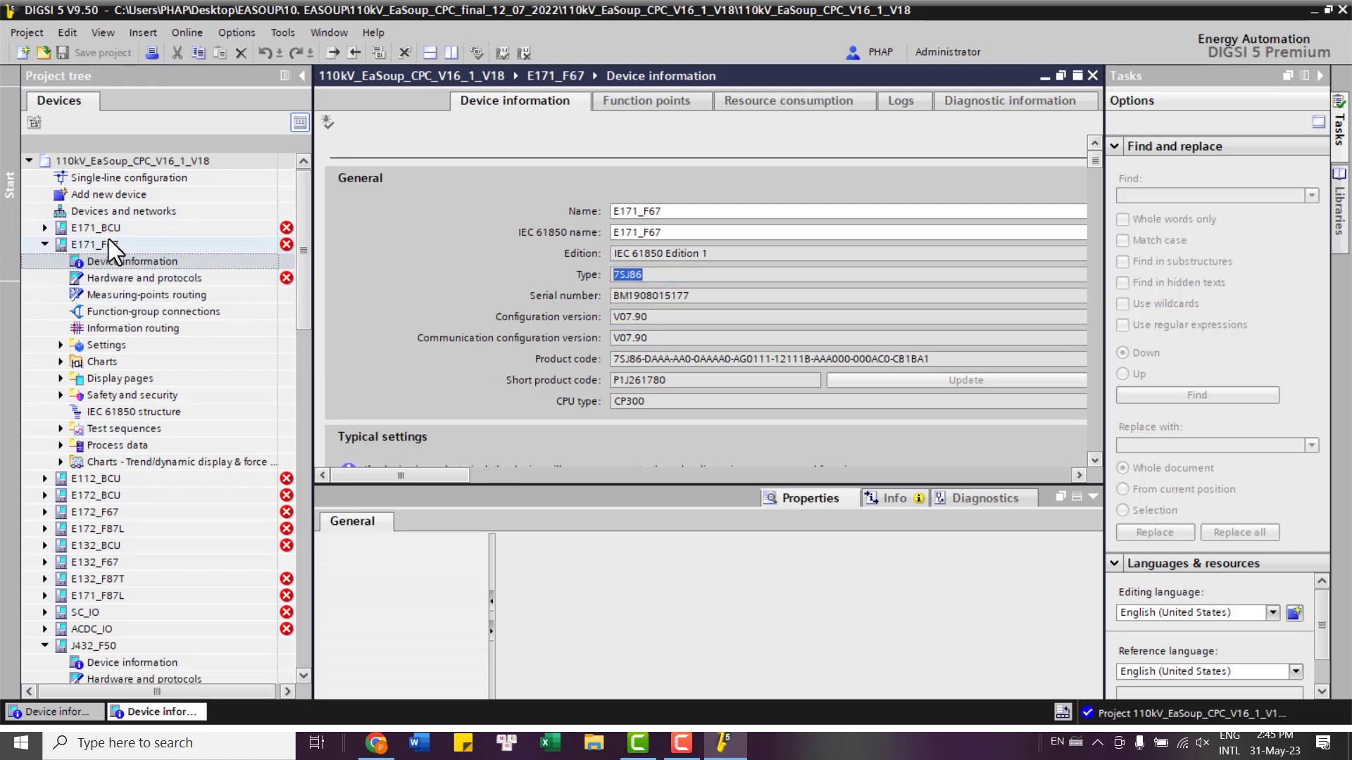
# - Load Devices_LineProt_FW-V07.90_CFG-V07.90_DDD-V07.90.ddd from the LineProt folder of SIPROTEC_5_Device_Drivers_V7.90 for device driver import
pyautogui.click(283, 33)
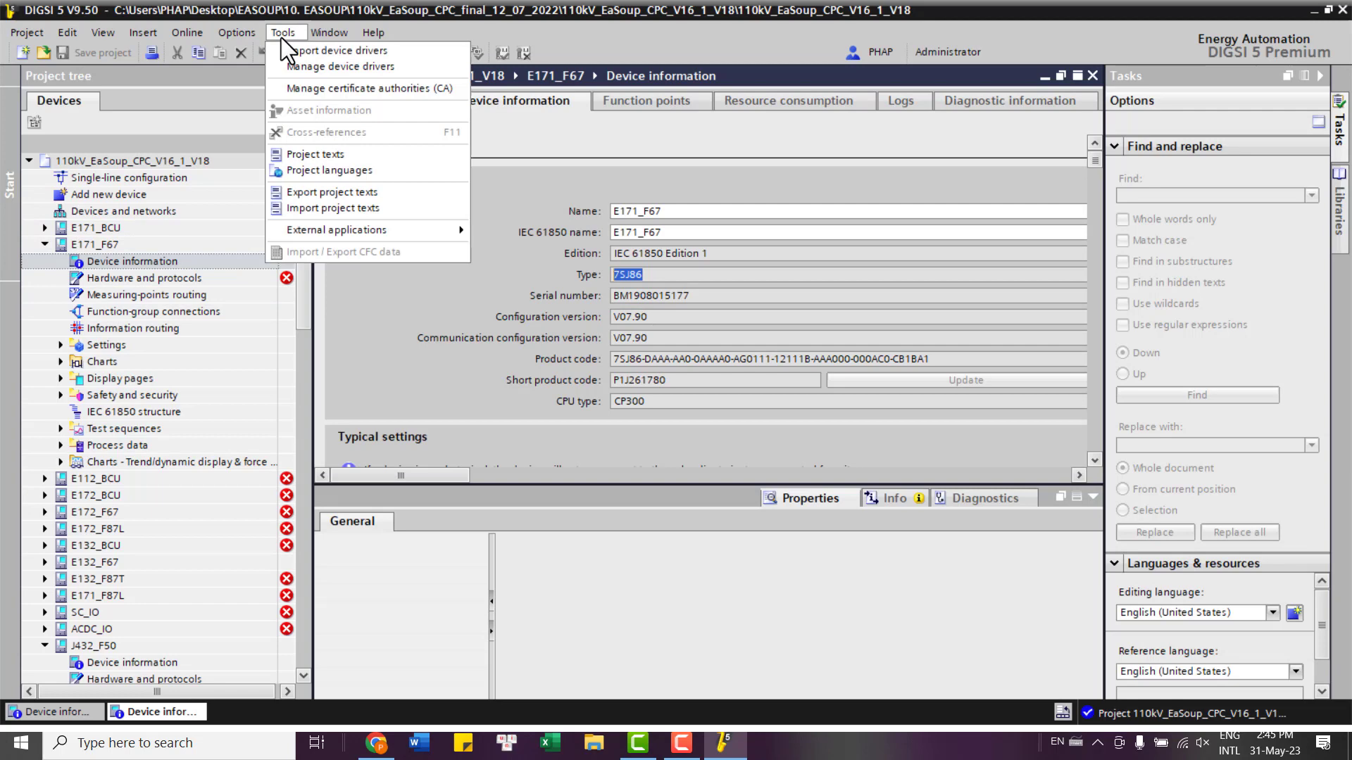
pyautogui.click(315, 49)
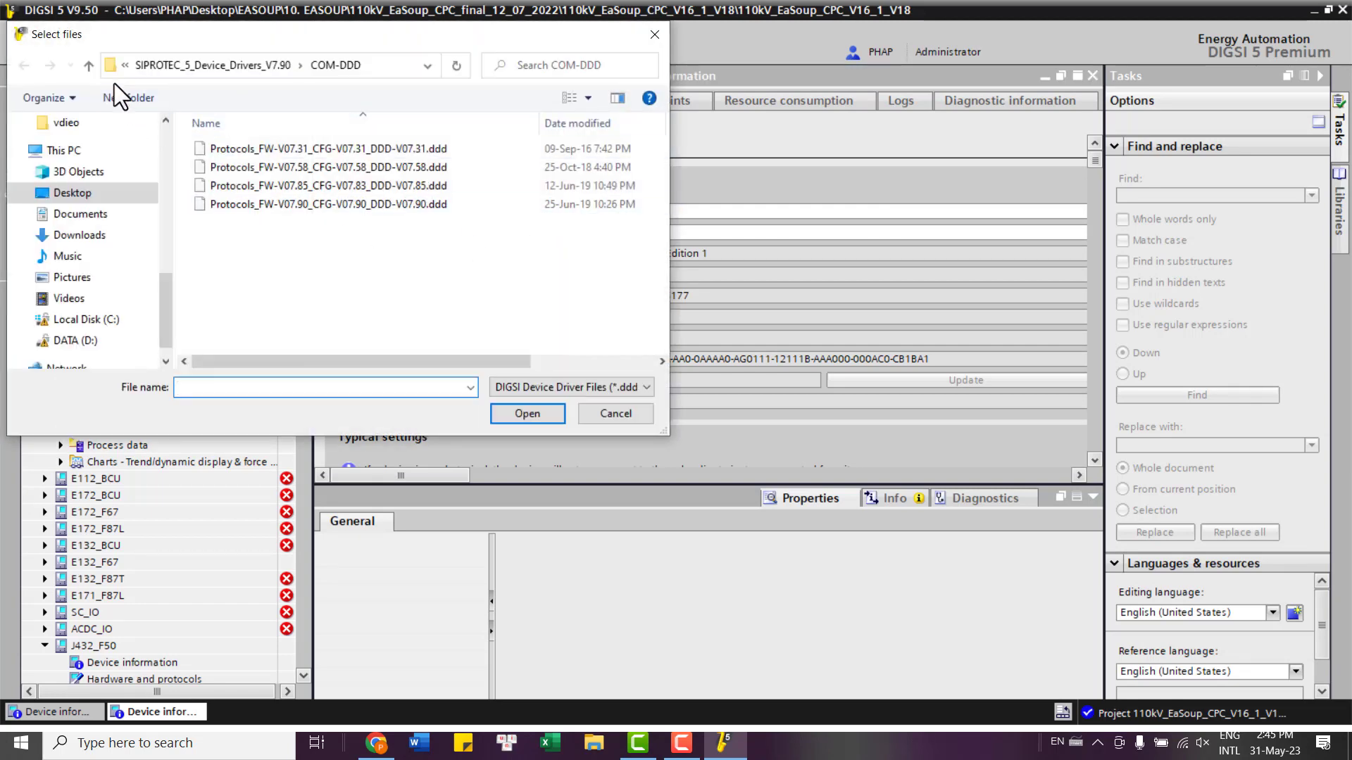
pyautogui.click(94, 69)
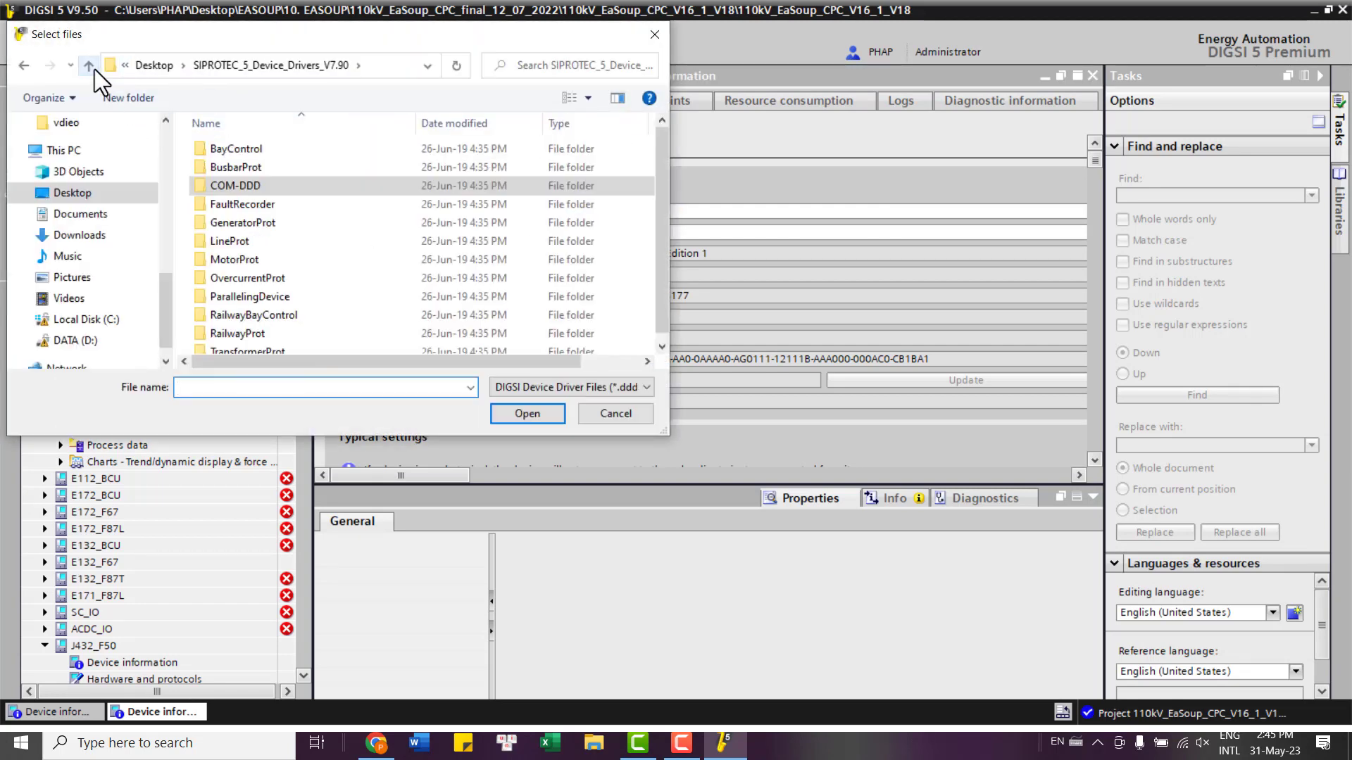
pyautogui.doubleClick(238, 243)
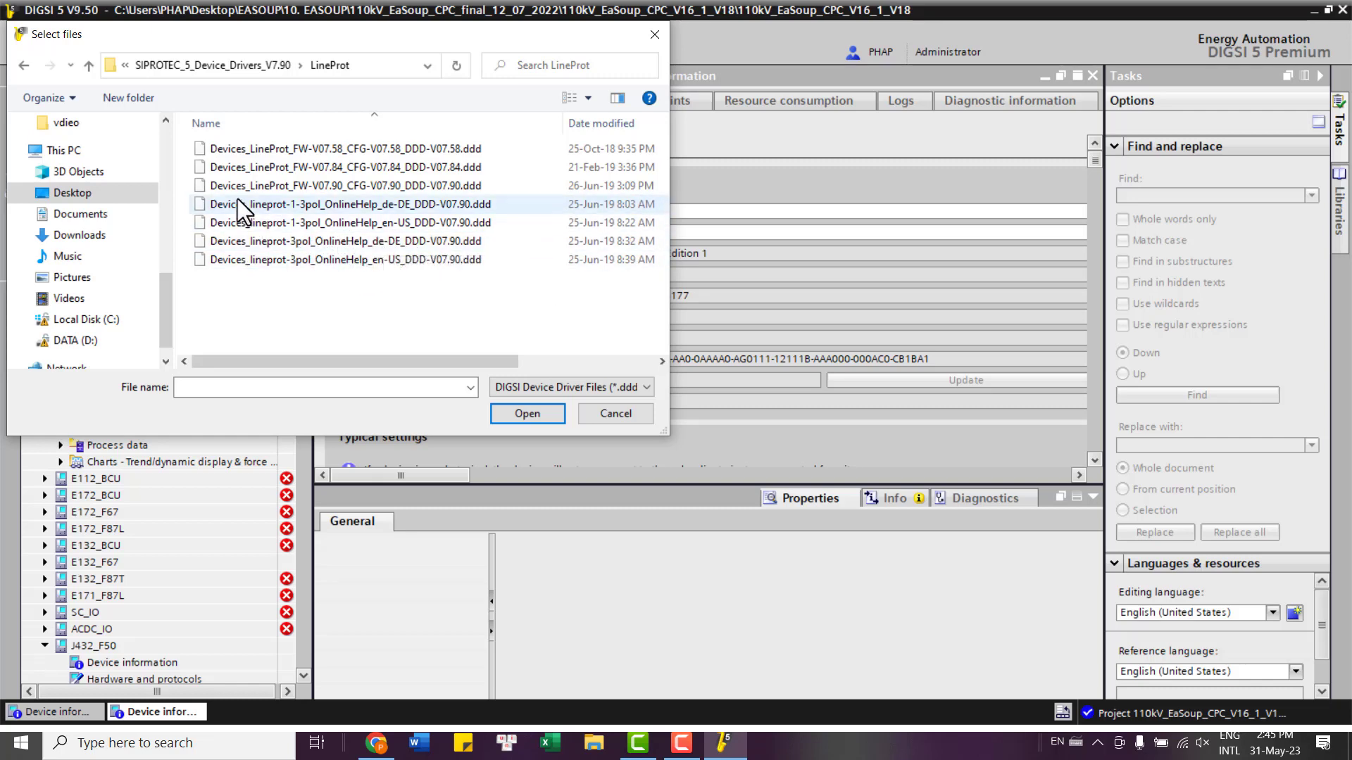
pyautogui.doubleClick(403, 186)
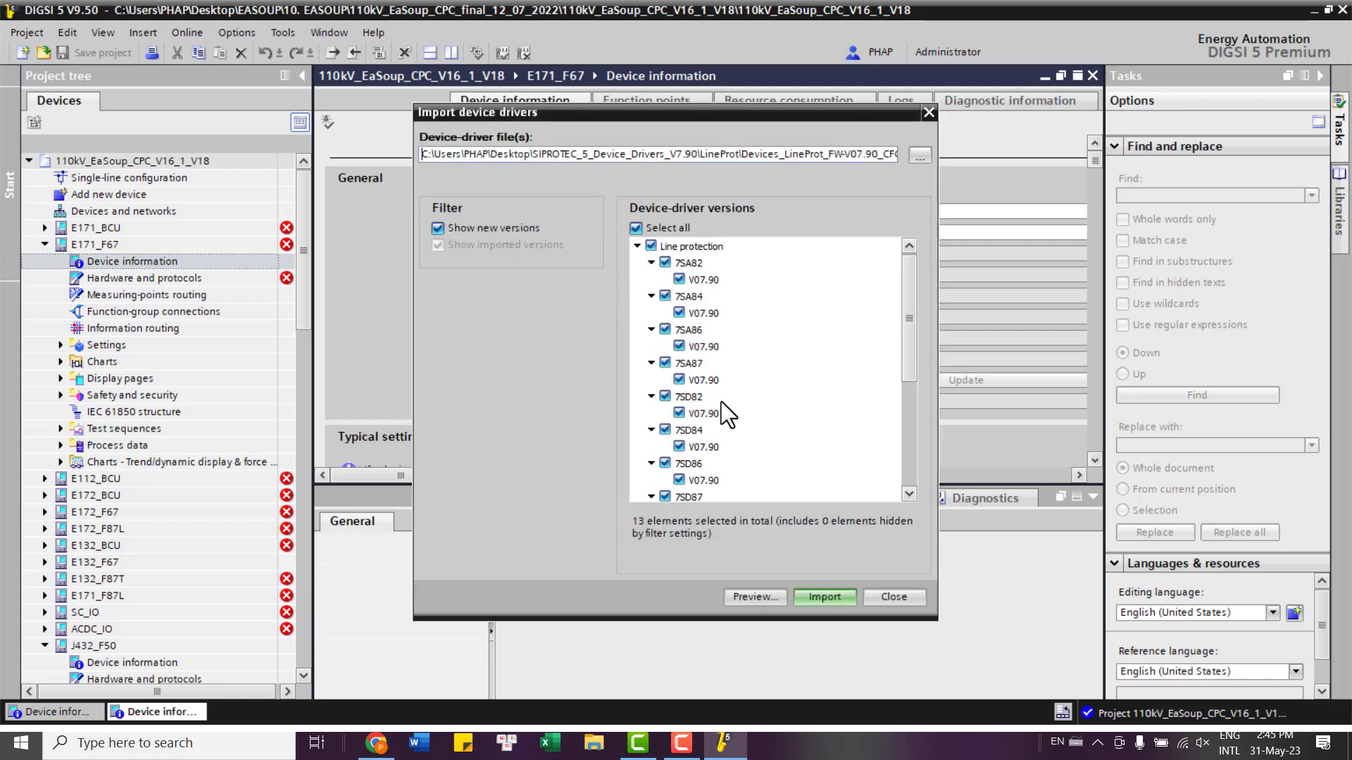
# - Deselect all line protection drivers, select only 7SJ86 V07.90, and close the import dialog without importing
pyautogui.click(637, 229)
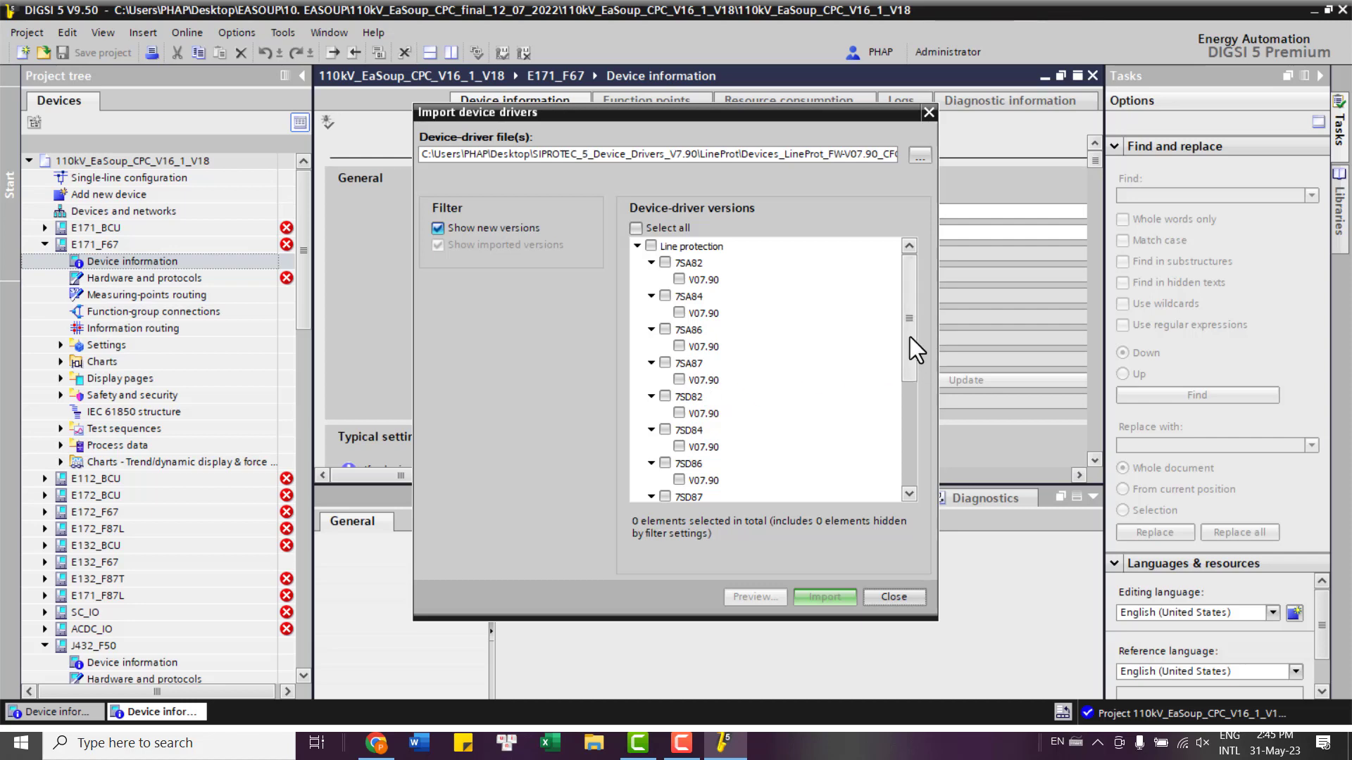
pyautogui.moveTo(910, 337); pyautogui.dragTo(906, 404)
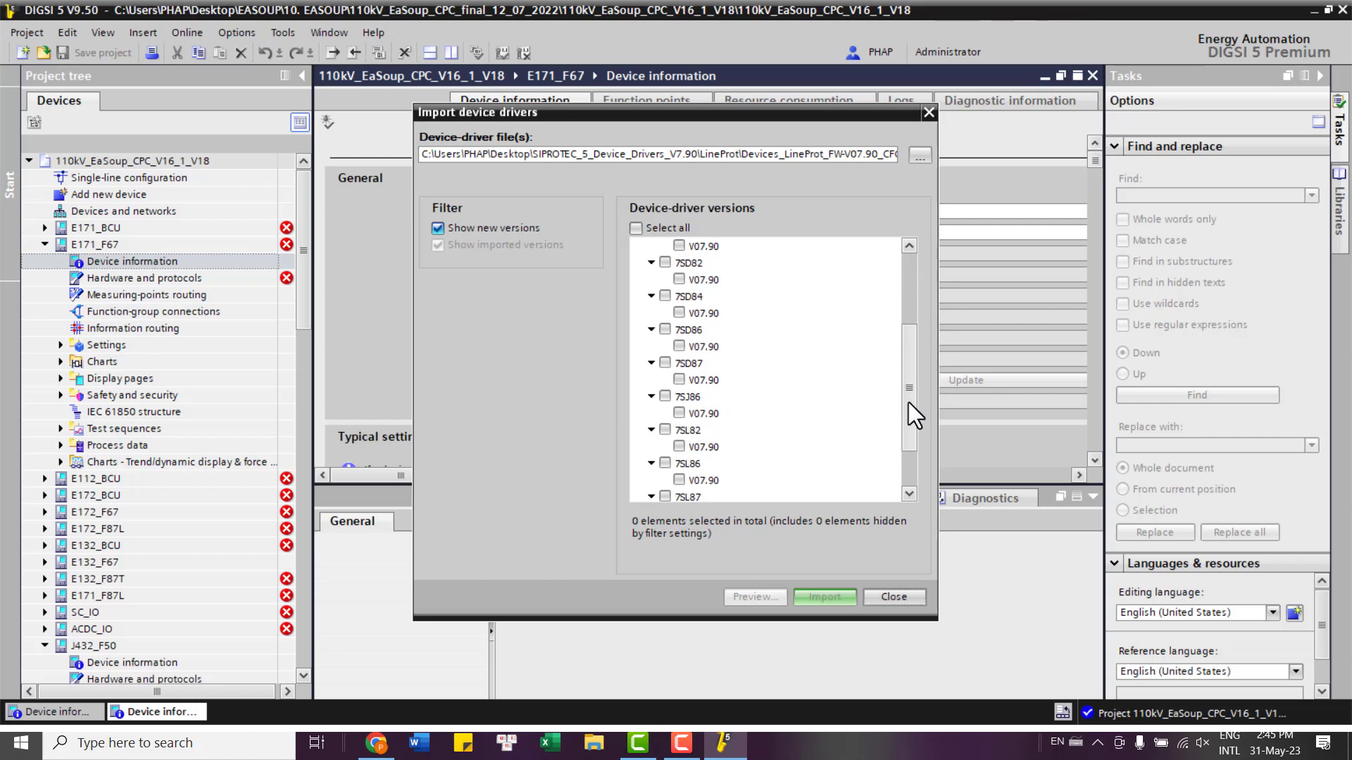
pyautogui.click(665, 396)
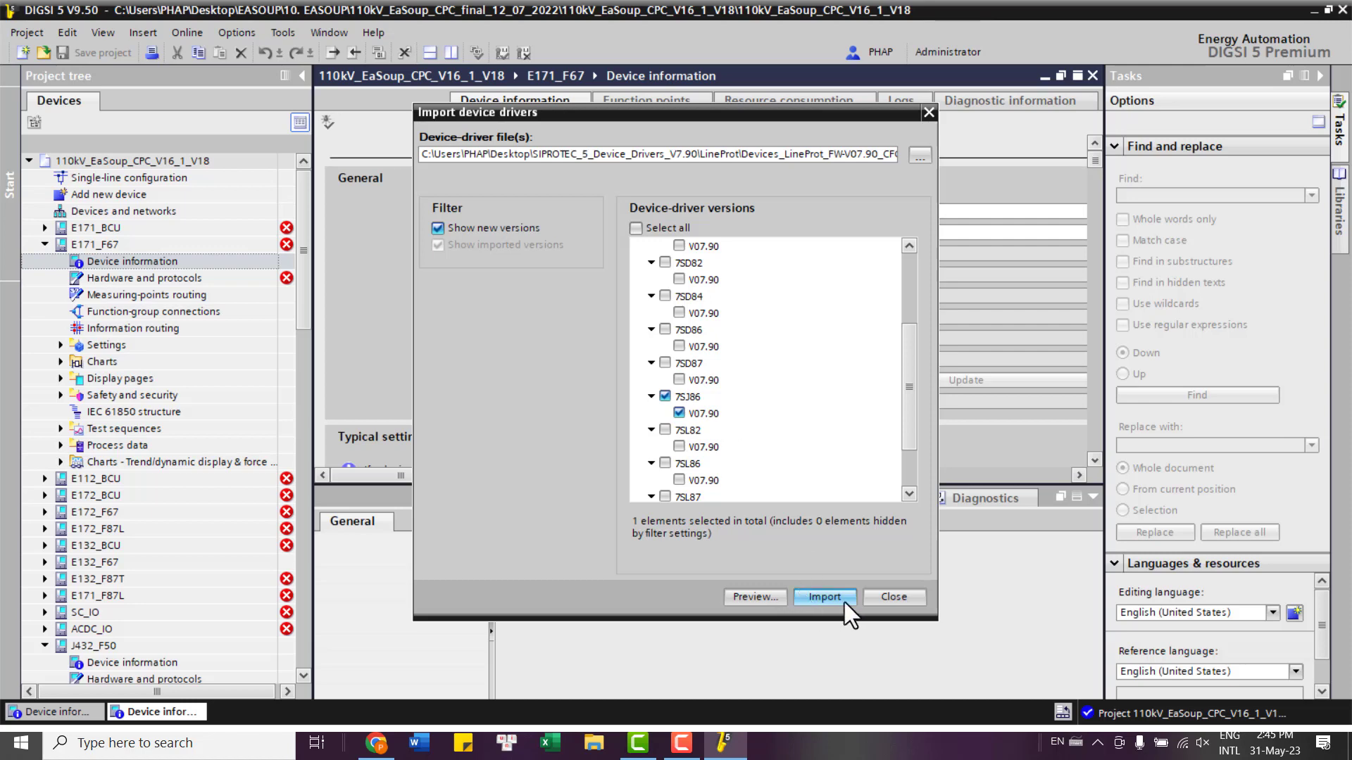
pyautogui.click(889, 595)
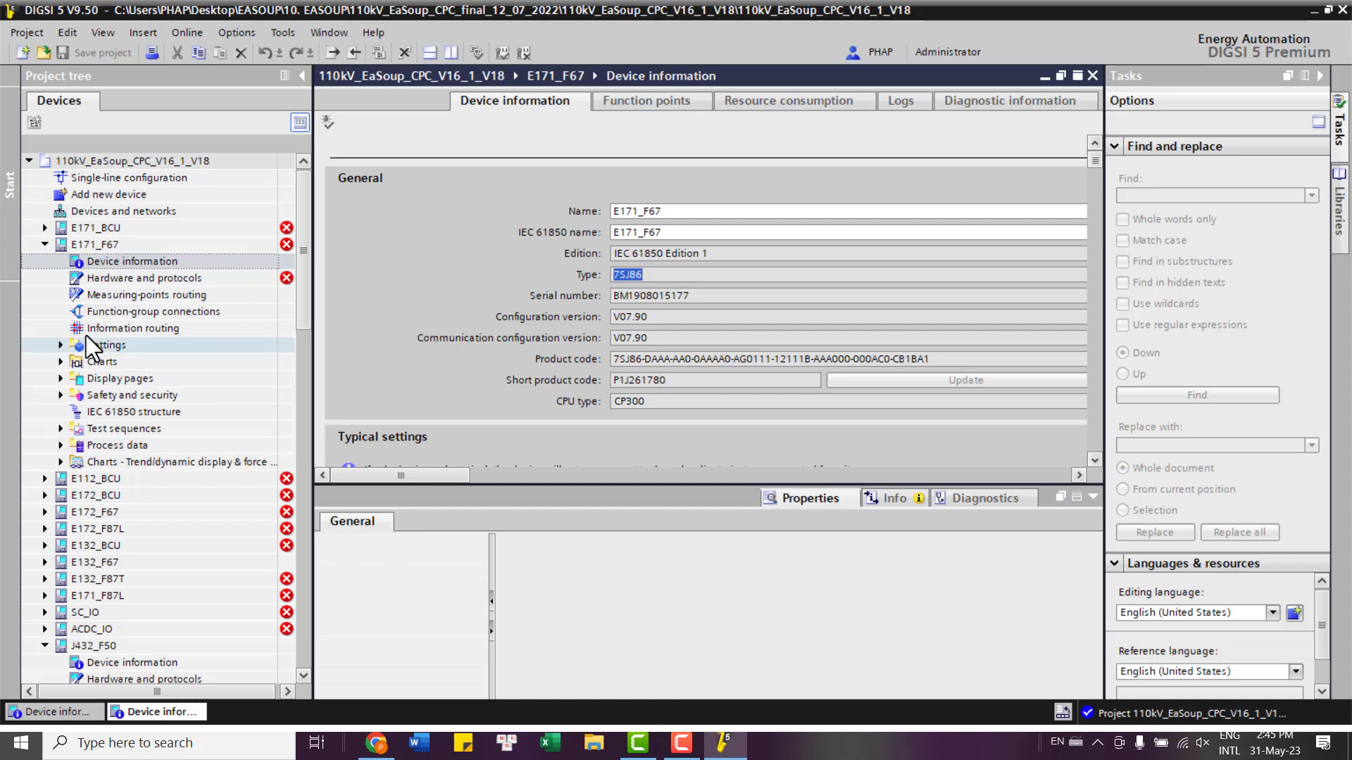
# - Collapse E171_F67 and J432_F50 in the project tree, and open the device information of E171_BCU
pyautogui.click(46, 254)
pyautogui.click(45, 245)
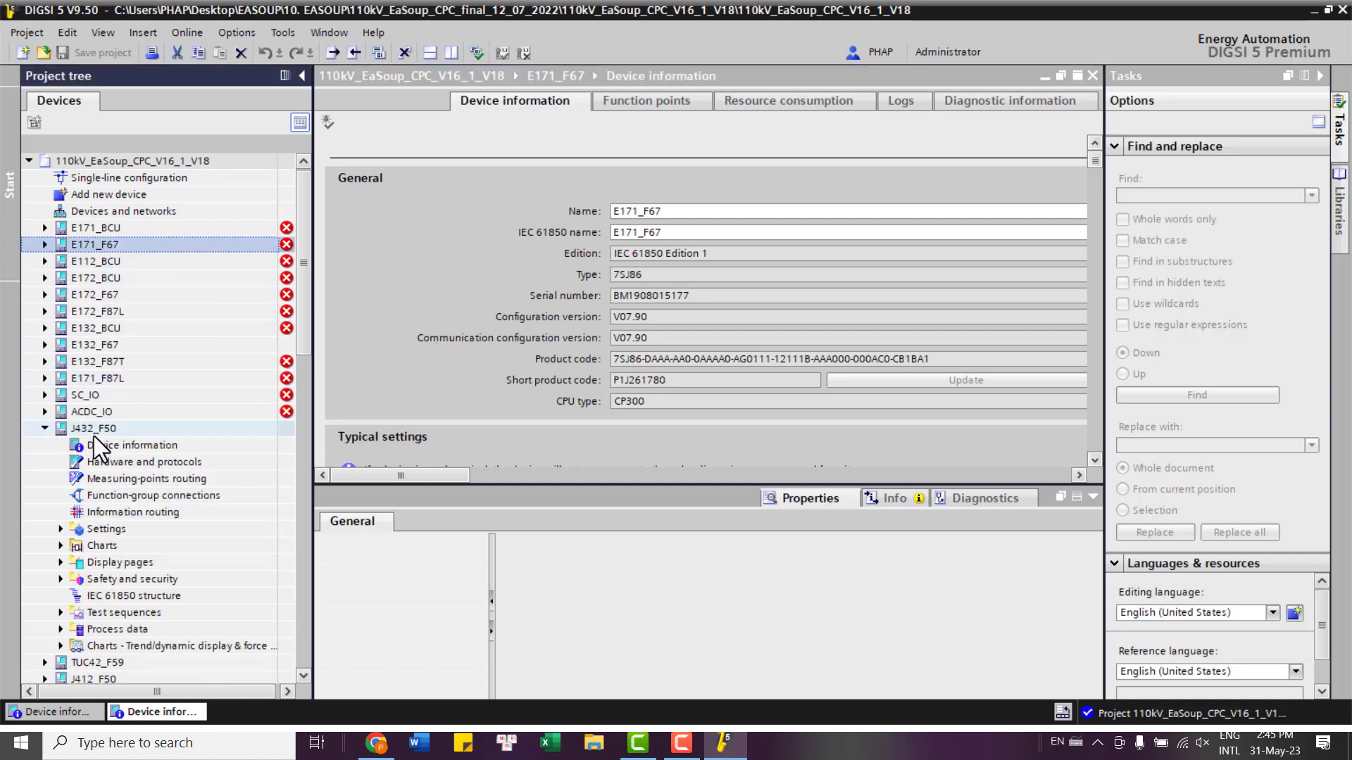
pyautogui.click(48, 430)
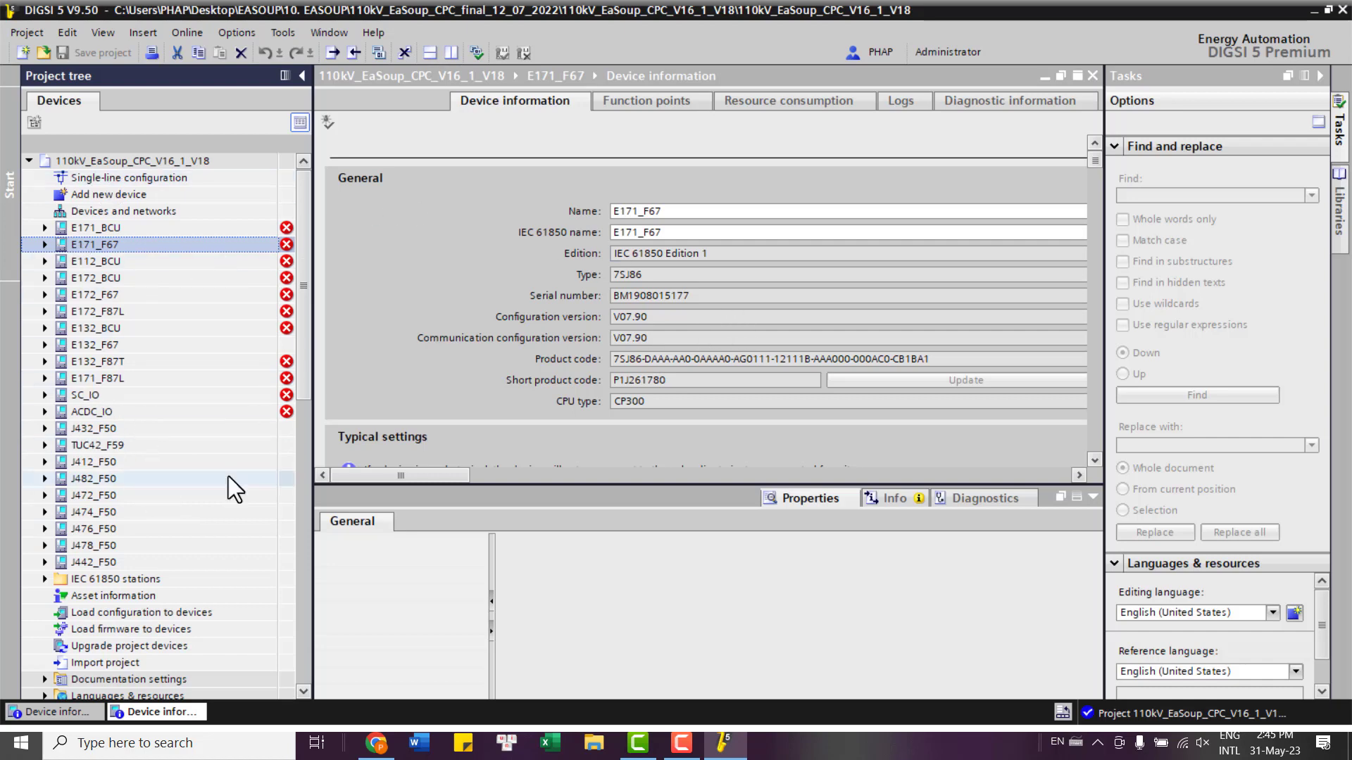
pyautogui.moveTo(300, 308); pyautogui.dragTo(301, 277)
pyautogui.click(46, 229)
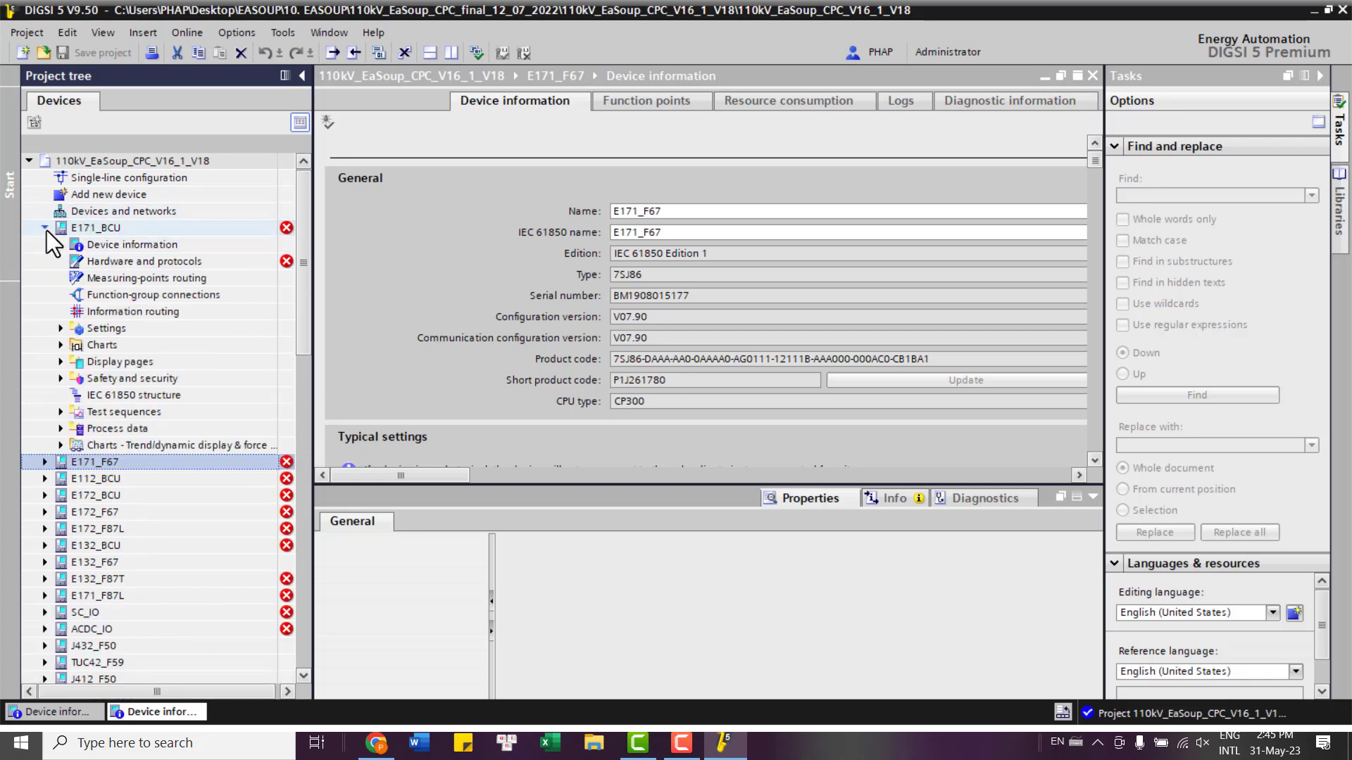
pyautogui.doubleClick(133, 250)
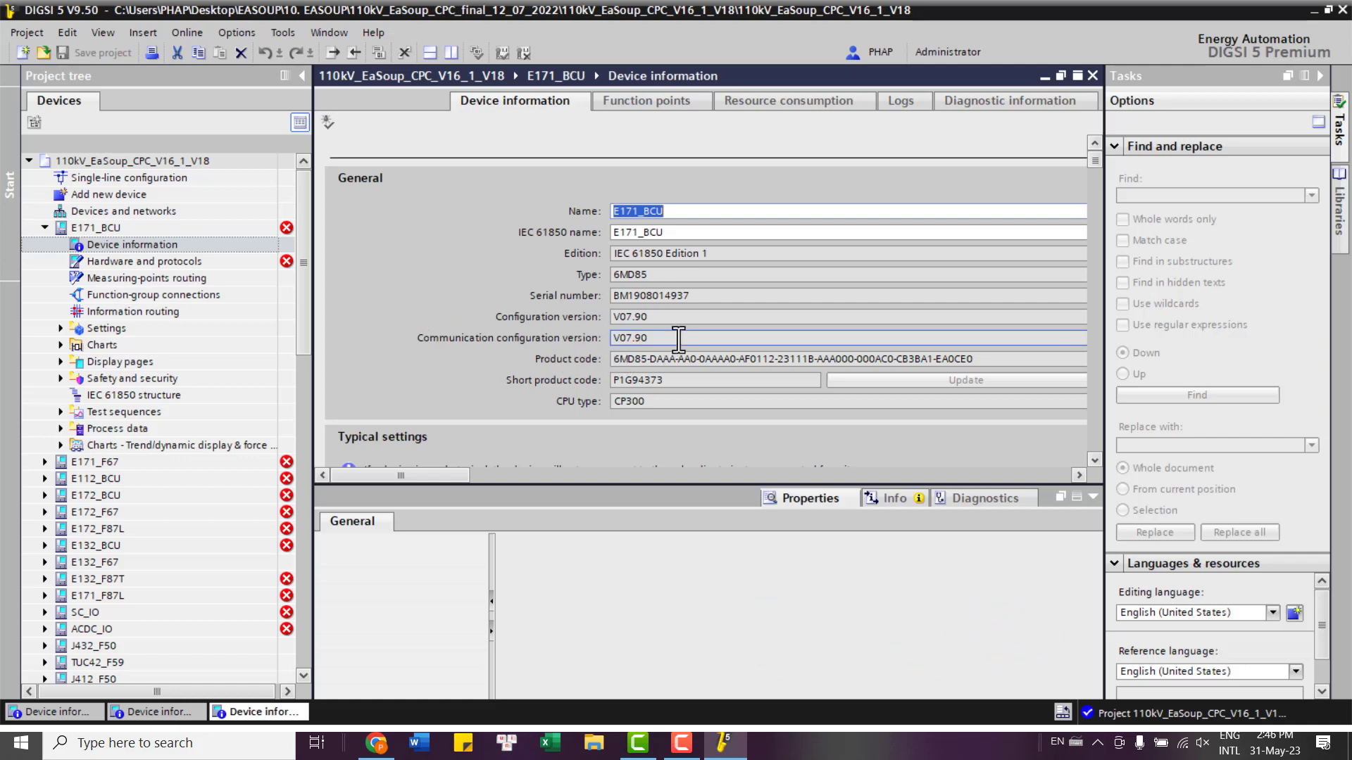
pyautogui.click(682, 743)
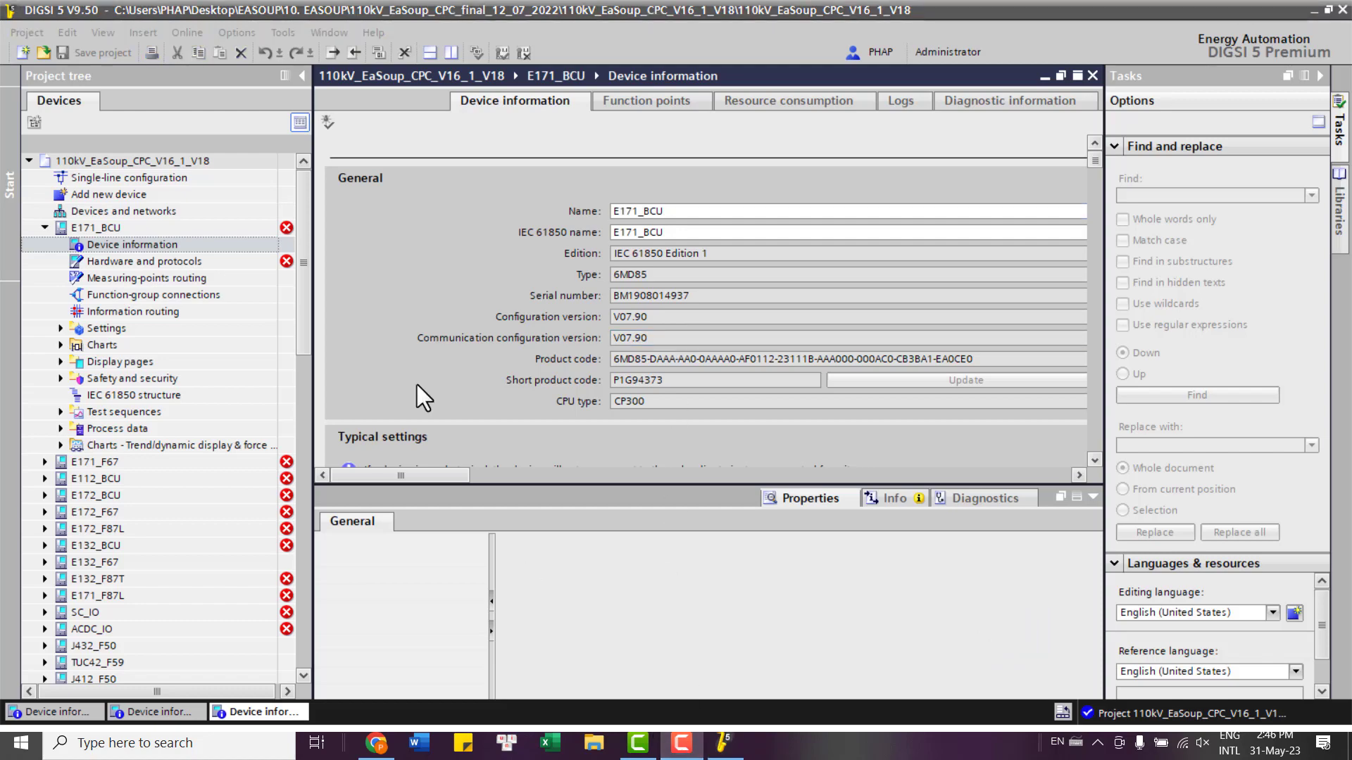